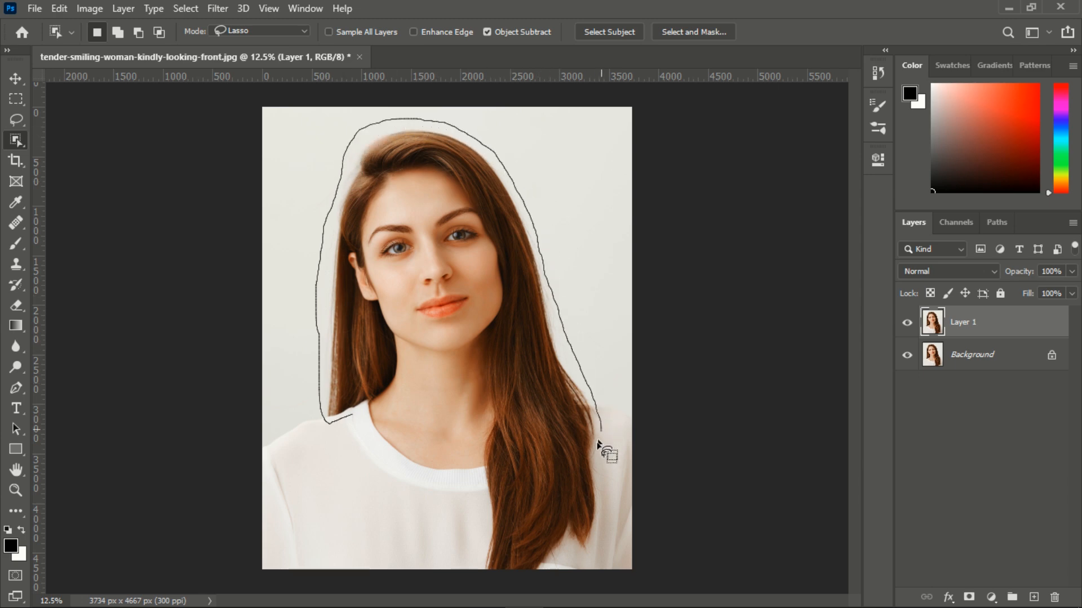
# Step: Select the woman's hair, face and neck down to the neckline, and mask Layer 1 with that selection
pyautogui.moveTo(589, 544); pyautogui.dragTo(574, 550)
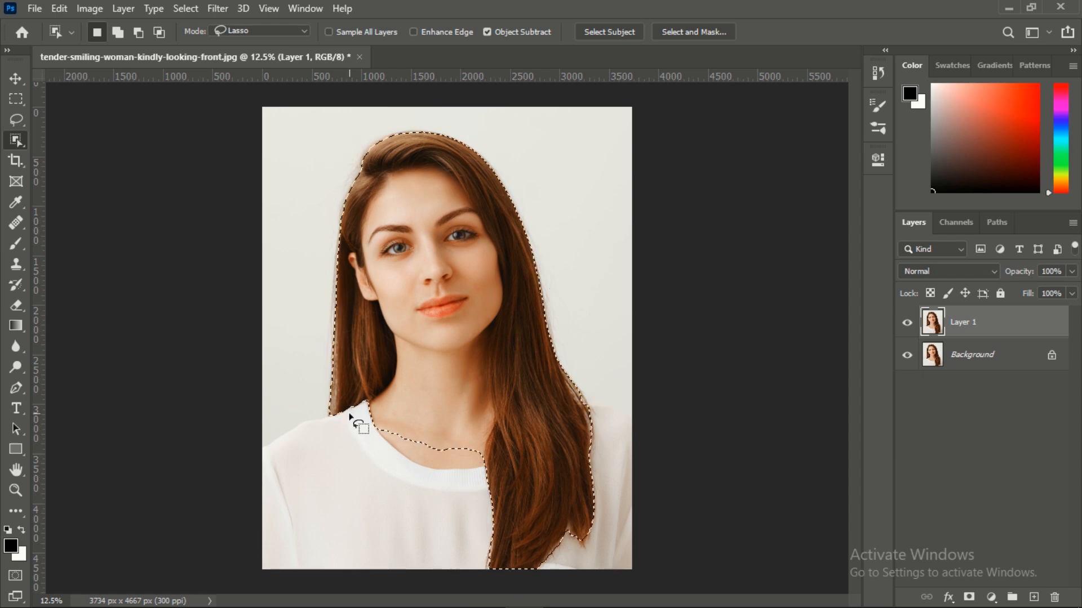
pyautogui.rightClick(18, 139)
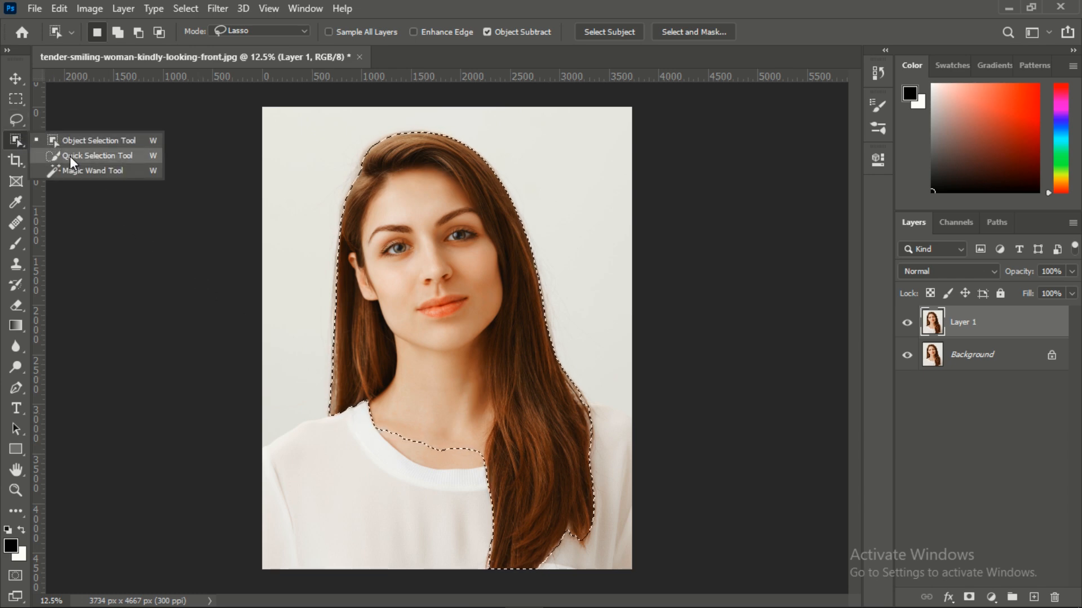
pyautogui.click(70, 157)
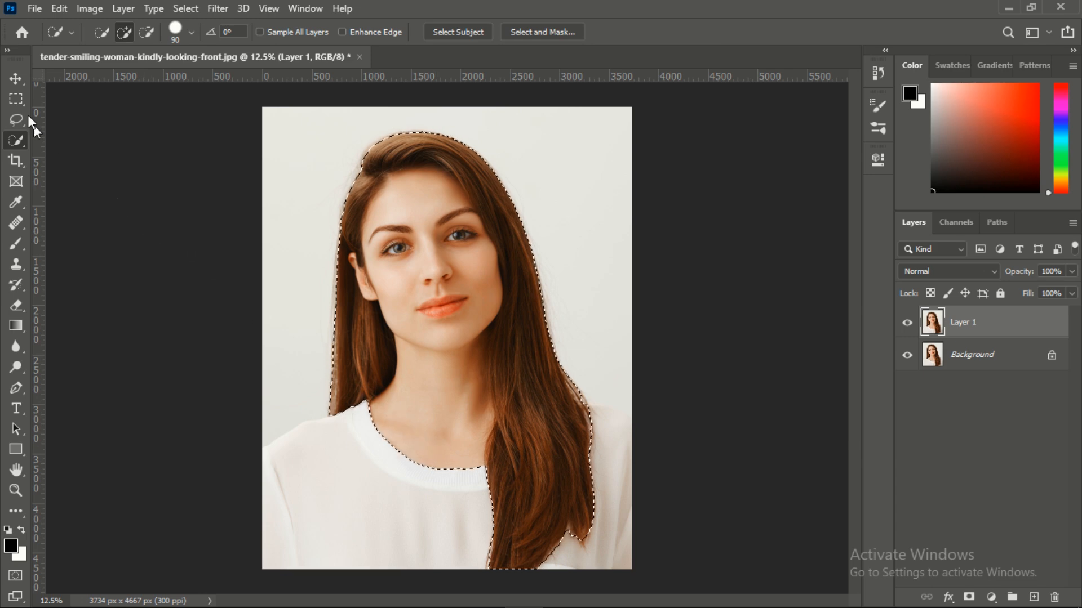
pyautogui.click(15, 78)
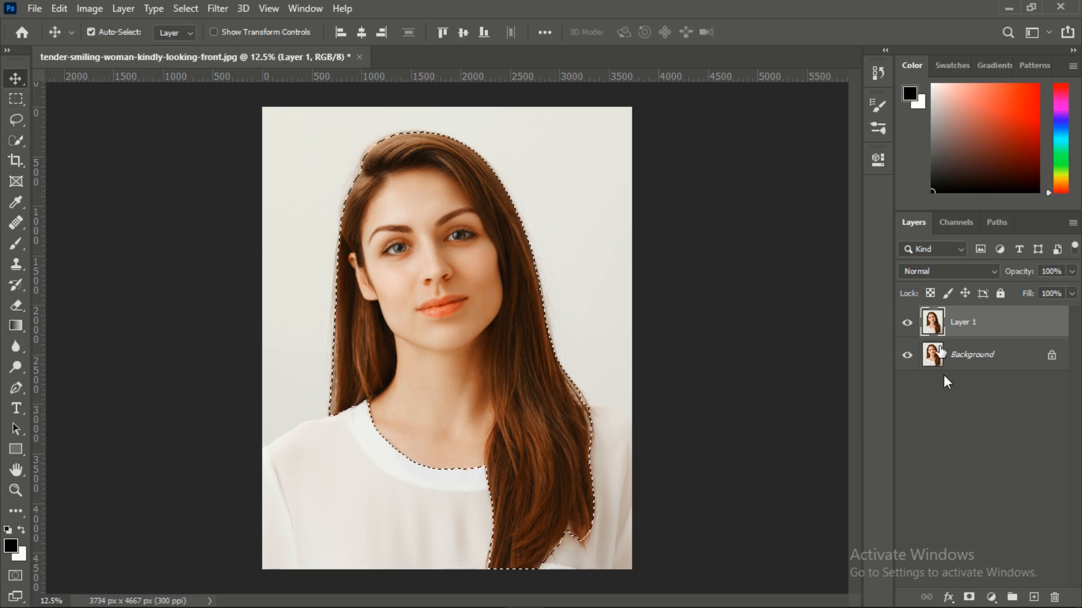
pyautogui.click(968, 597)
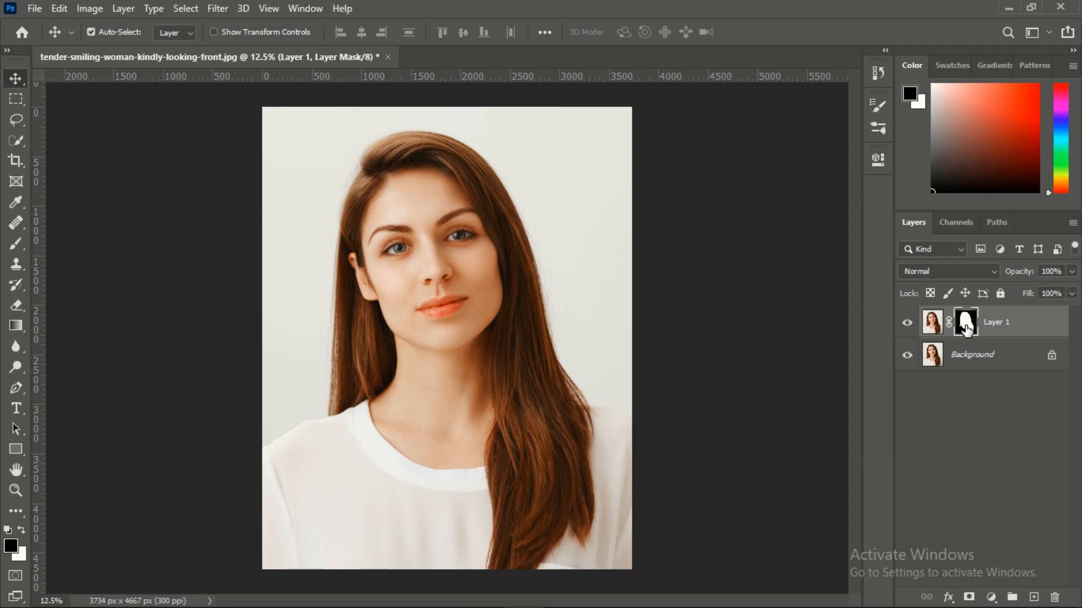
# Step: Add a layer mask to the Background layer and delete that mask again
pyautogui.click(908, 355)
pyautogui.click(941, 367)
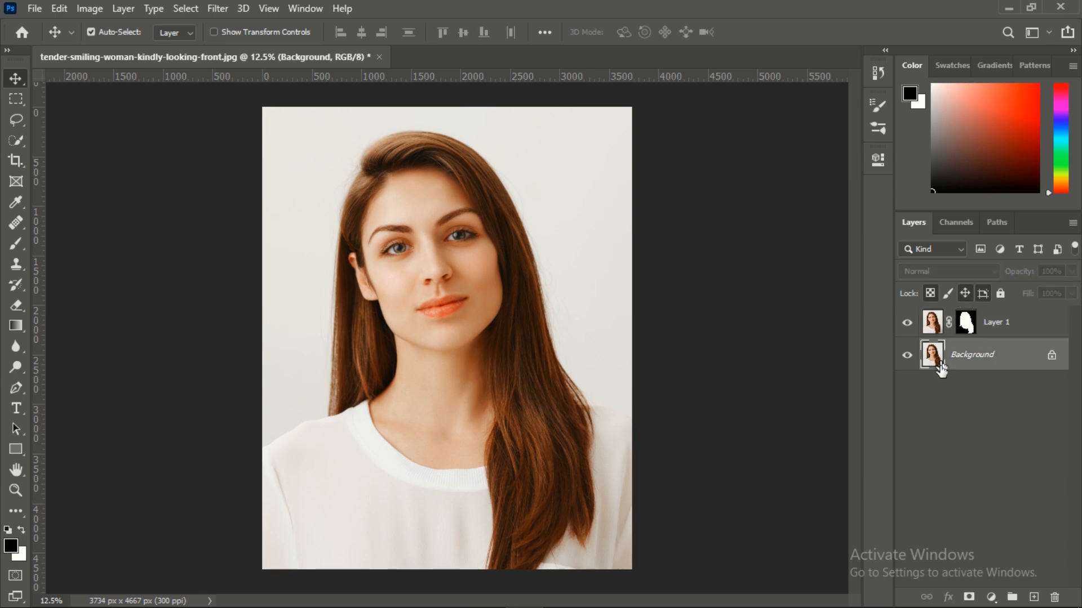
pyautogui.click(969, 599)
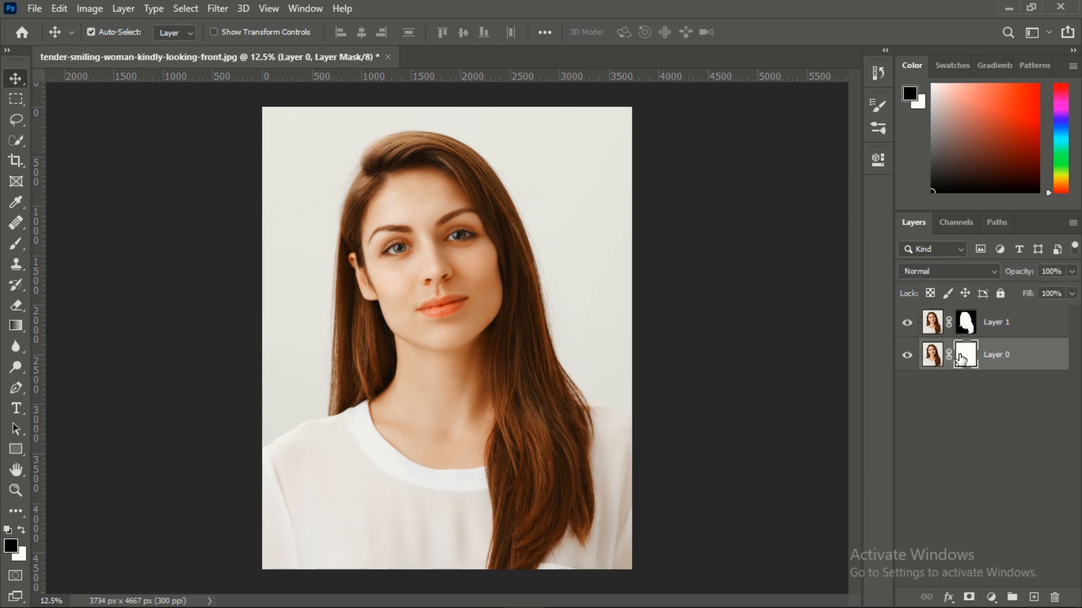
pyautogui.moveTo(961, 357); pyautogui.dragTo(1056, 598)
pyautogui.click(609, 240)
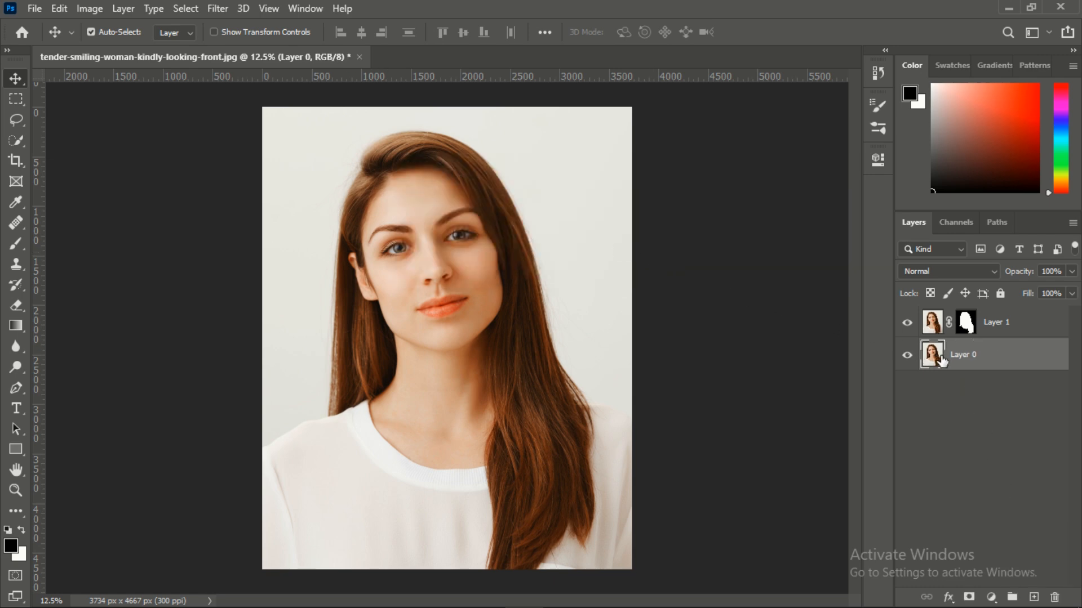
# Step: Add a black (000000) Solid Color fill layer between Layer 0 and Layer 1
pyautogui.click(991, 597)
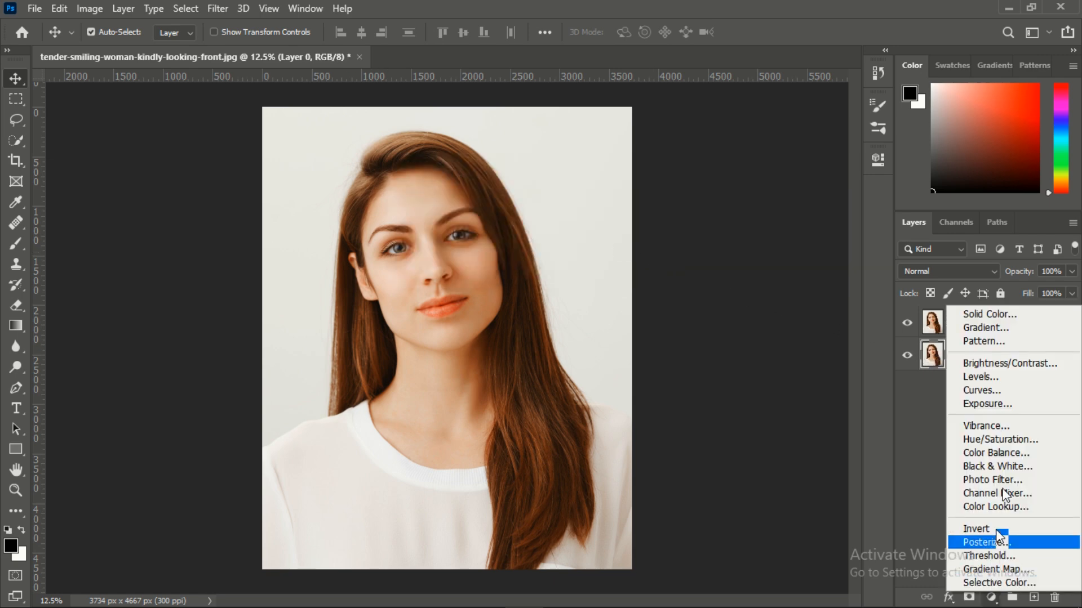
pyautogui.click(1005, 317)
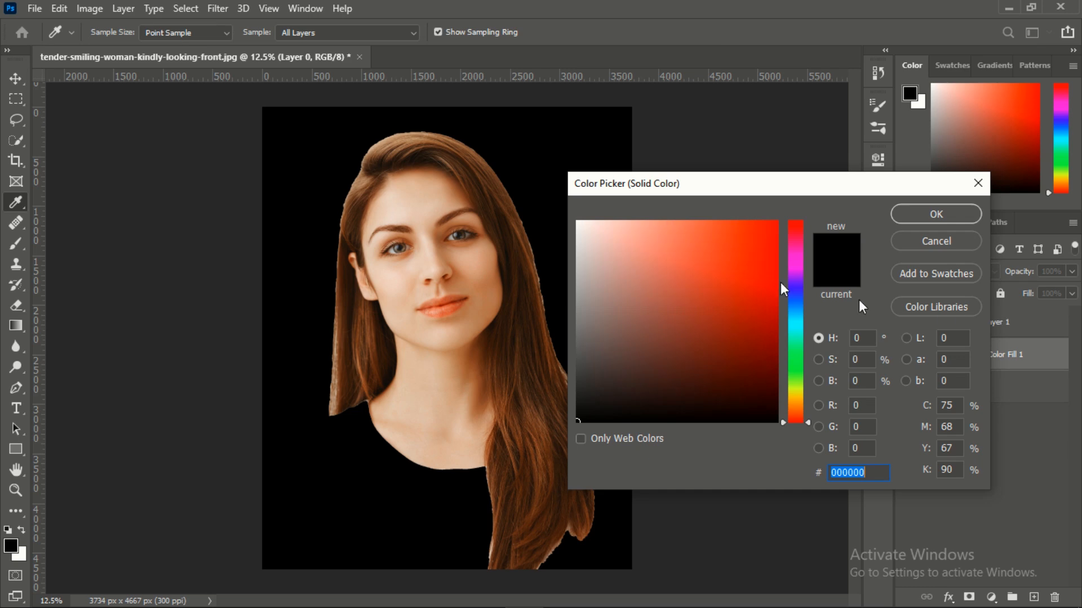
pyautogui.moveTo(632, 354); pyautogui.dragTo(558, 462)
pyautogui.click(917, 213)
pyautogui.press('v')
# Step: Target Layer 1's mask and set up a black Soft Round brush at 900 px for painting on it
pyautogui.click(966, 322)
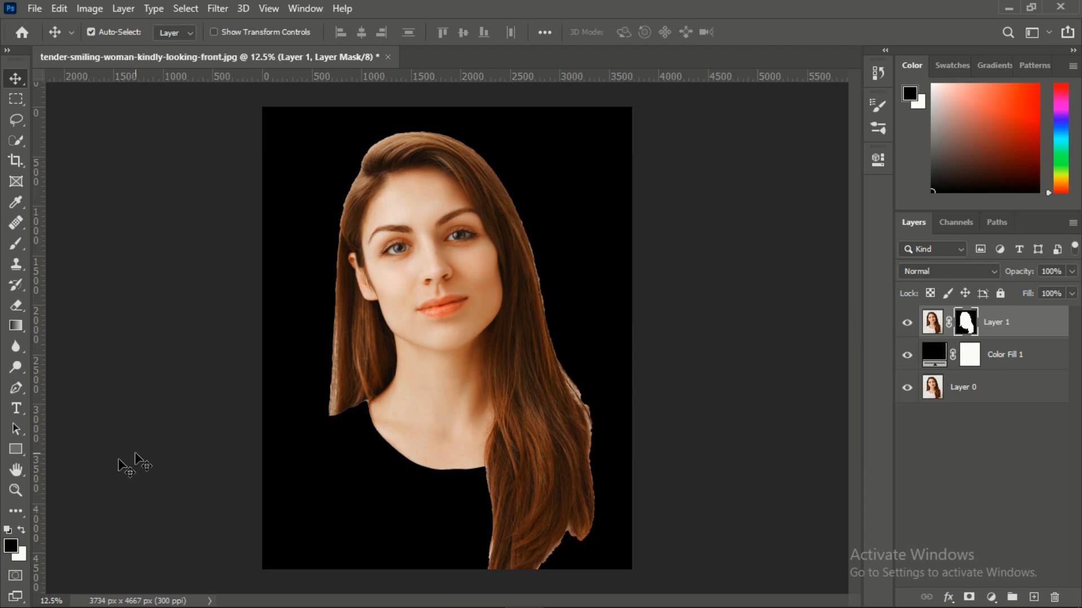
pyautogui.click(15, 489)
pyautogui.moveTo(549, 357); pyautogui.dragTo(581, 363)
pyautogui.moveTo(540, 316); pyautogui.dragTo(392, 376)
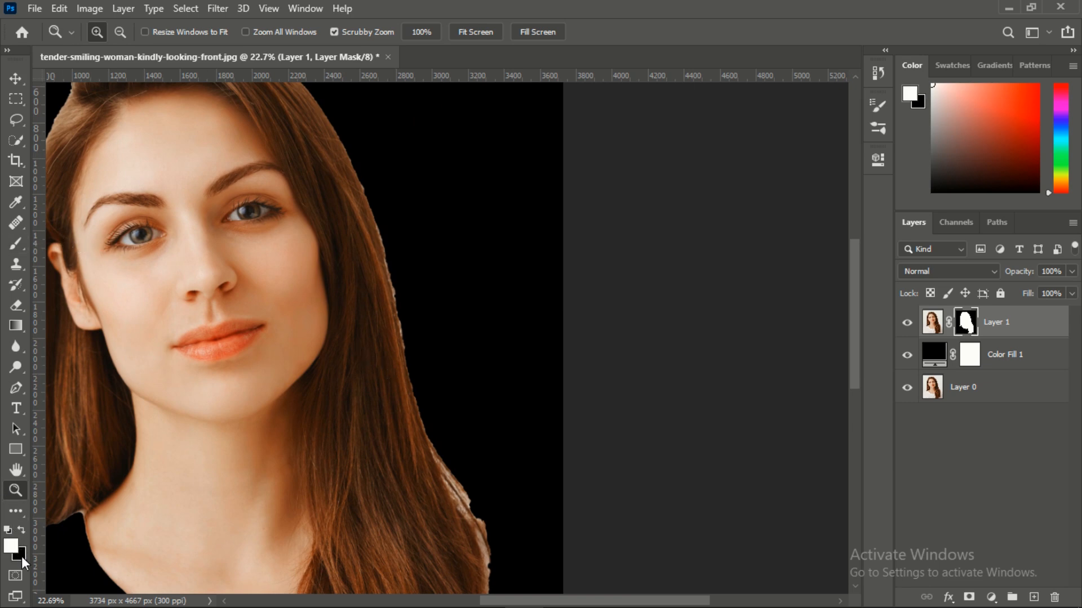
pyautogui.click(22, 530)
pyautogui.click(19, 250)
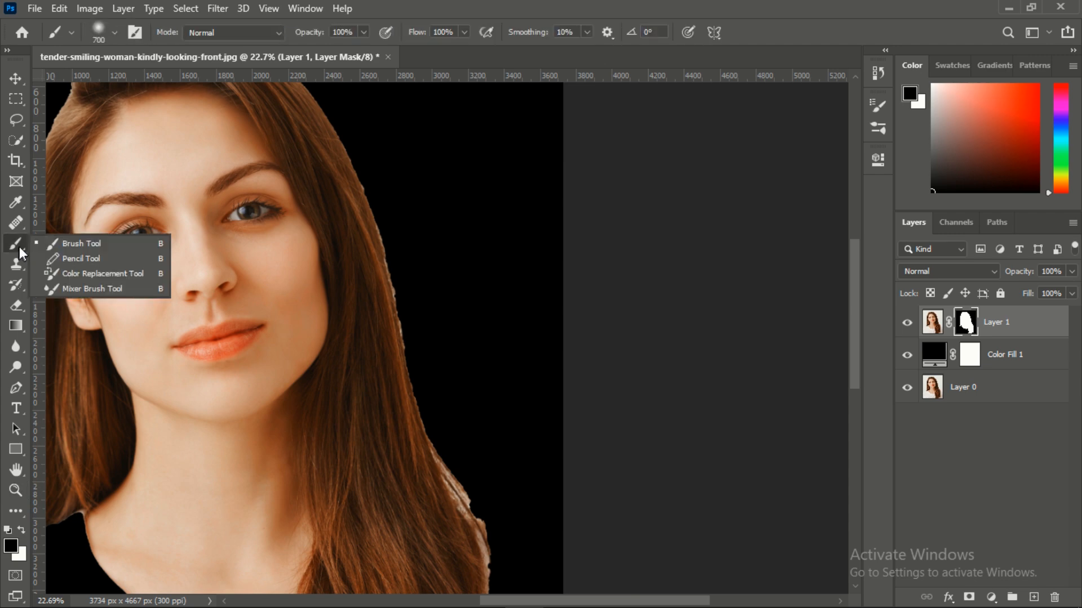
pyautogui.click(64, 248)
pyautogui.click(115, 32)
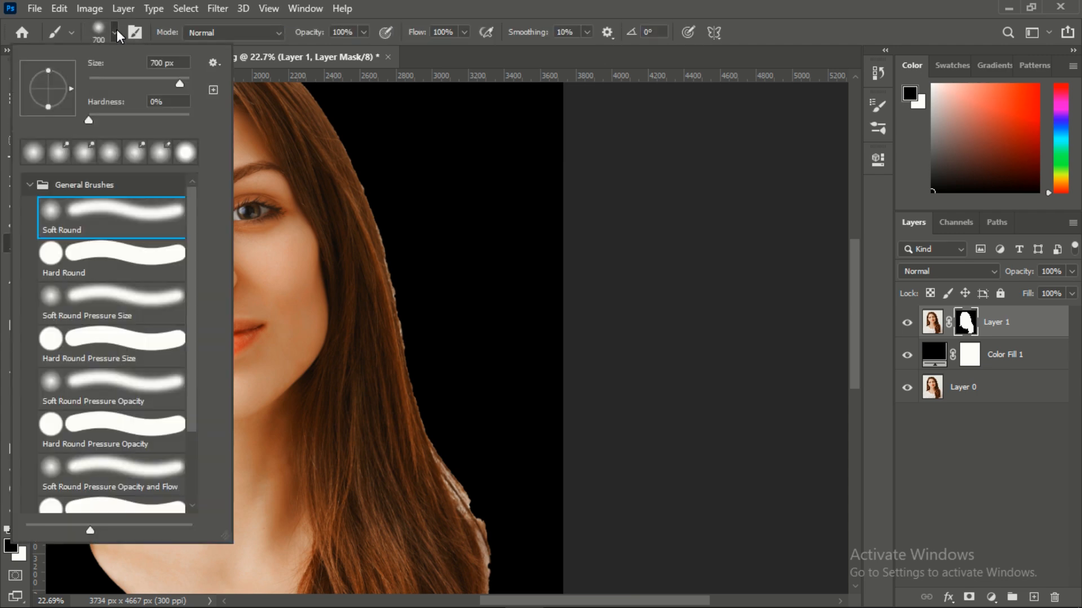
pyautogui.click(29, 185)
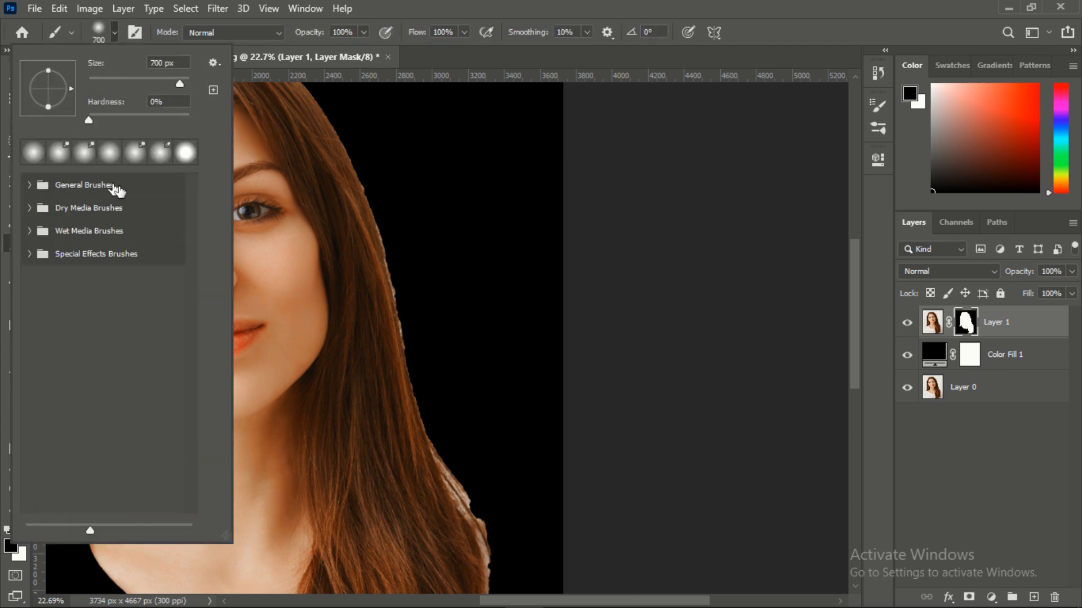
pyautogui.click(29, 185)
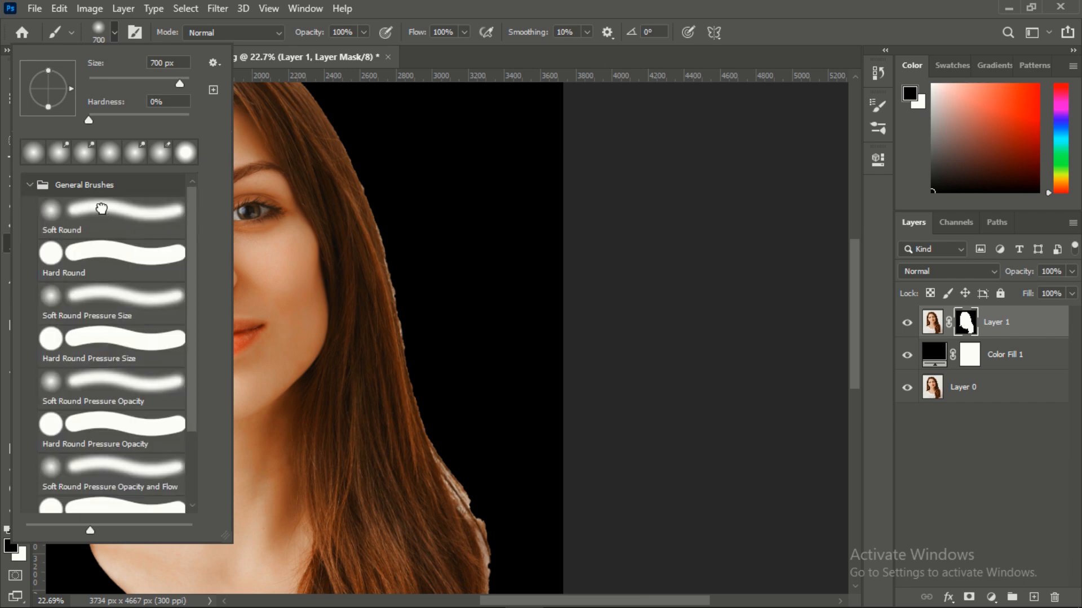
pyautogui.click(159, 64)
pyautogui.click(117, 32)
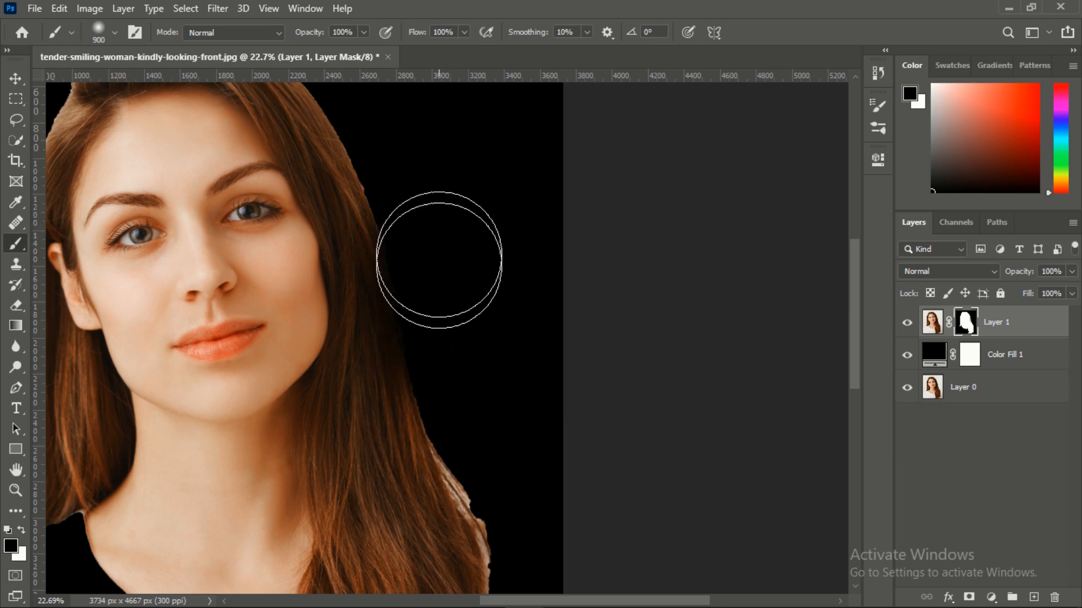
# Step: Paint black on Layer 1's mask along the outer edge and tips of the long hair beside the shoulder to fade them out
pyautogui.scroll(-5, 526, 398)
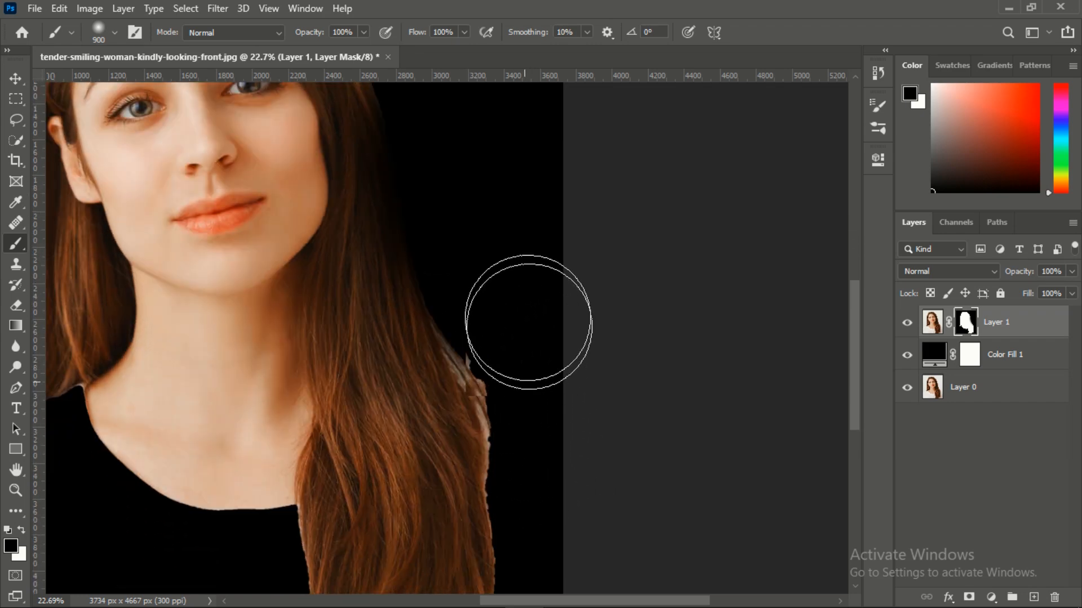
pyautogui.moveTo(481, 220)
pyautogui.mouseDown()
pyautogui.moveTo(566, 397)
pyautogui.moveTo(496, 244)
pyautogui.moveTo(537, 385)
pyautogui.moveTo(519, 296)
pyautogui.moveTo(492, 261)
pyautogui.moveTo(577, 448)
pyautogui.moveTo(469, 220)
pyautogui.moveTo(531, 367)
pyautogui.moveTo(542, 335)
pyautogui.moveTo(499, 267)
pyautogui.moveTo(598, 469)
pyautogui.moveTo(505, 287)
pyautogui.moveTo(602, 446)
pyautogui.mouseUp()
pyautogui.scroll(-2, 601, 446)
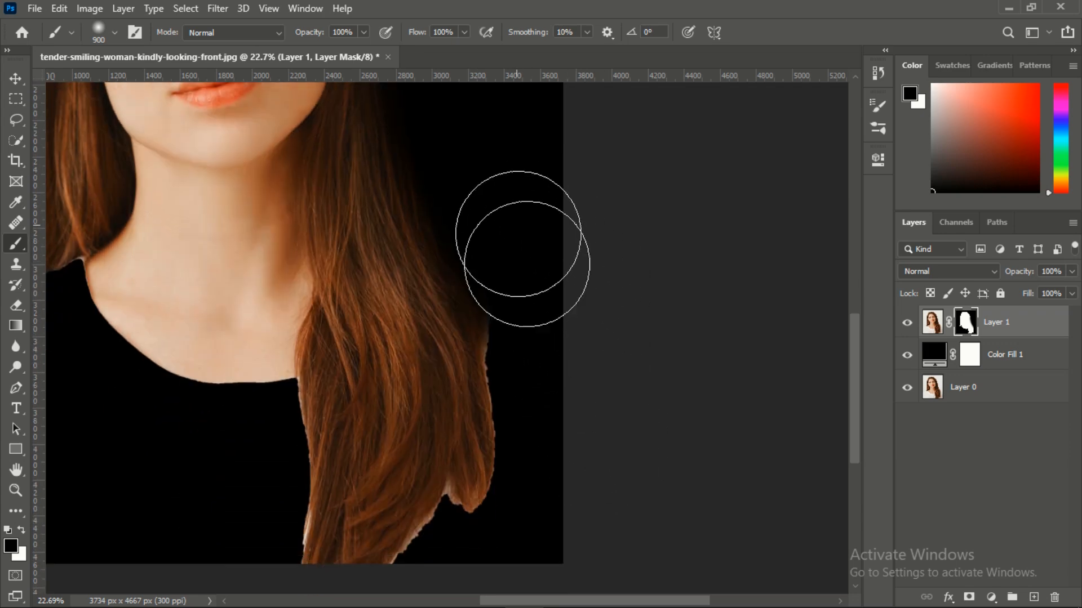
pyautogui.moveTo(532, 305)
pyautogui.mouseDown()
pyautogui.moveTo(562, 476)
pyautogui.moveTo(536, 465)
pyautogui.moveTo(523, 301)
pyautogui.moveTo(531, 431)
pyautogui.mouseUp()
pyautogui.scroll(-3, 502, 501)
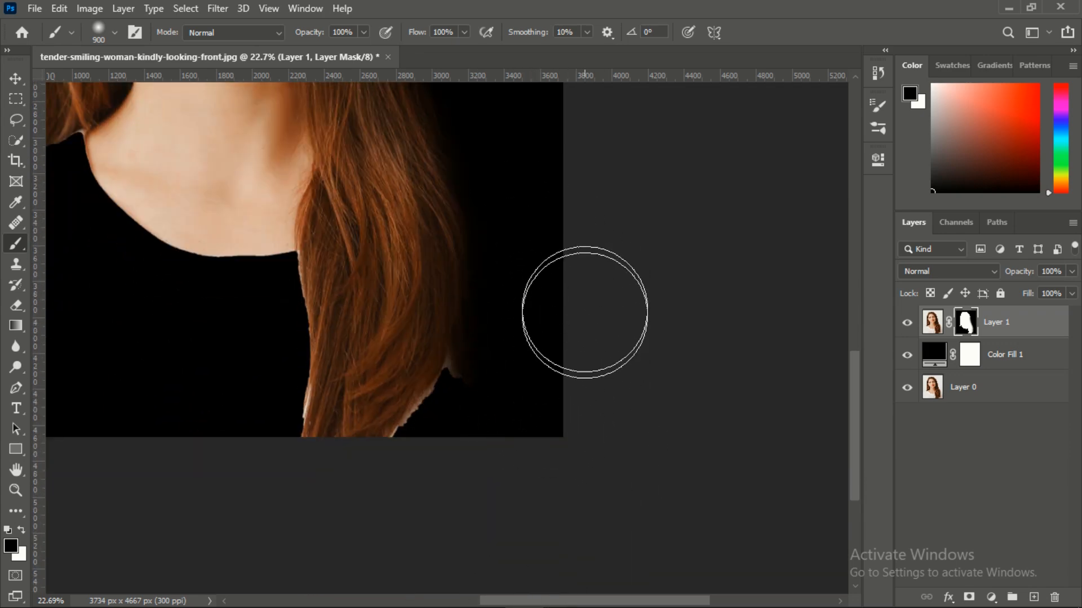
pyautogui.moveTo(420, 495); pyautogui.dragTo(495, 398)
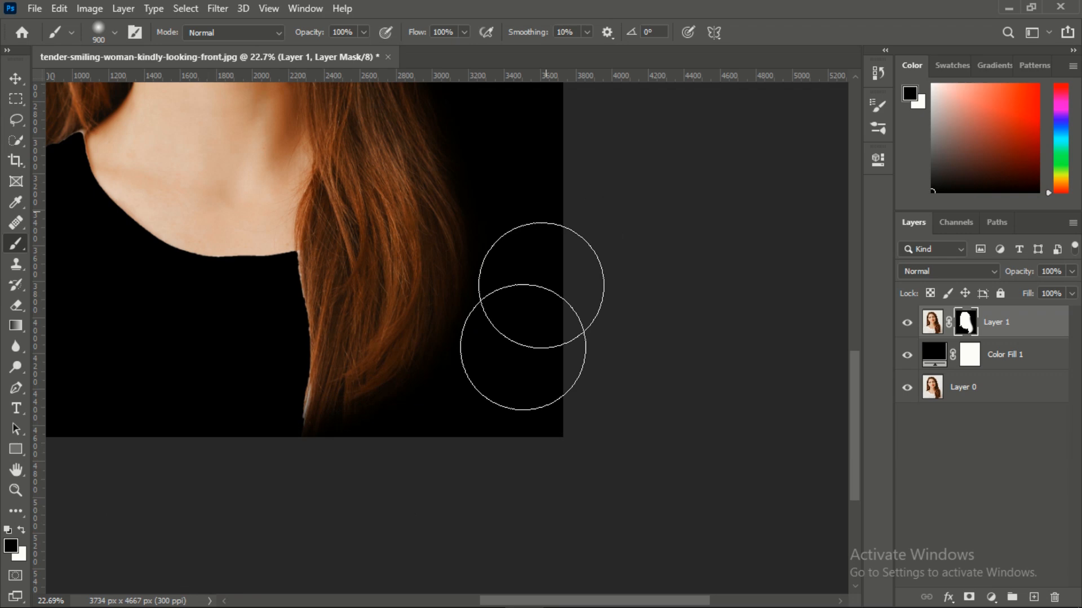
# Step: Paint black on Layer 1's mask around the upper hair, from the long-hair side over the crown to the ear side
pyautogui.scroll(15, 496, 462)
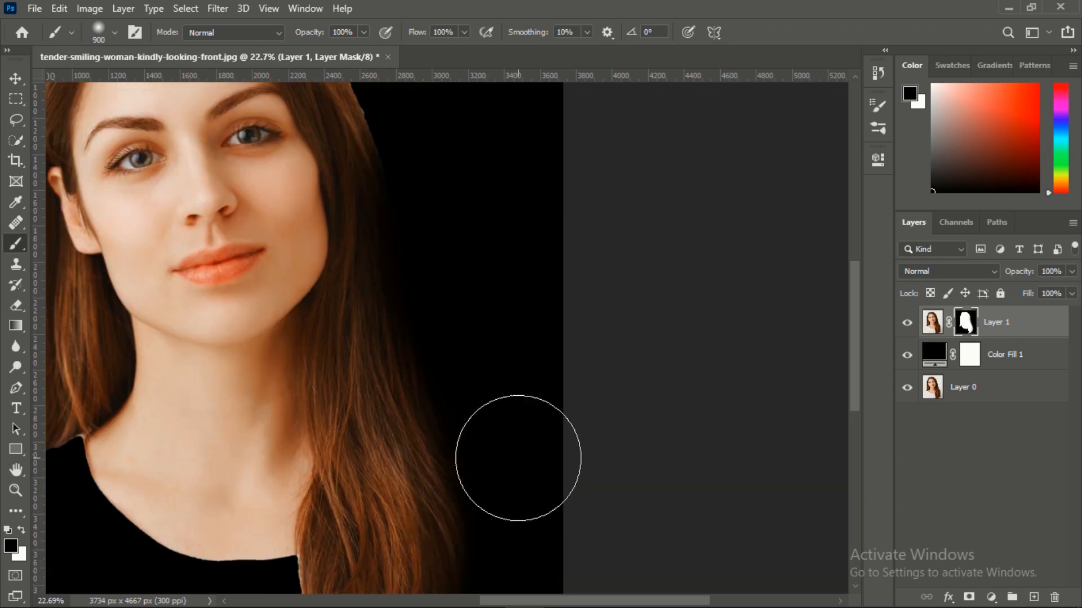
pyautogui.scroll(4, 496, 428)
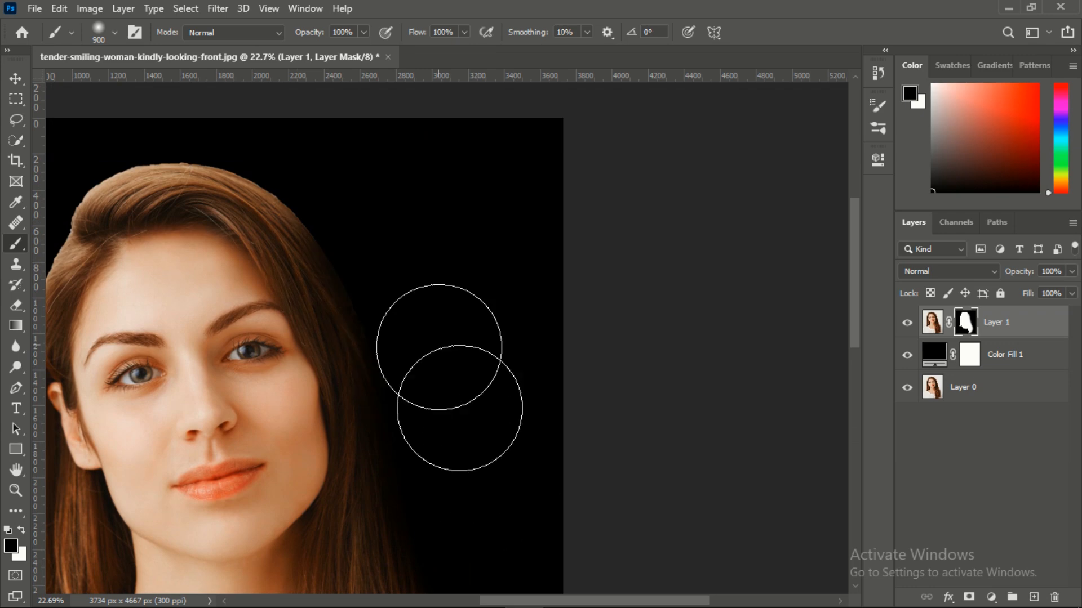
pyautogui.moveTo(393, 237); pyautogui.dragTo(435, 309)
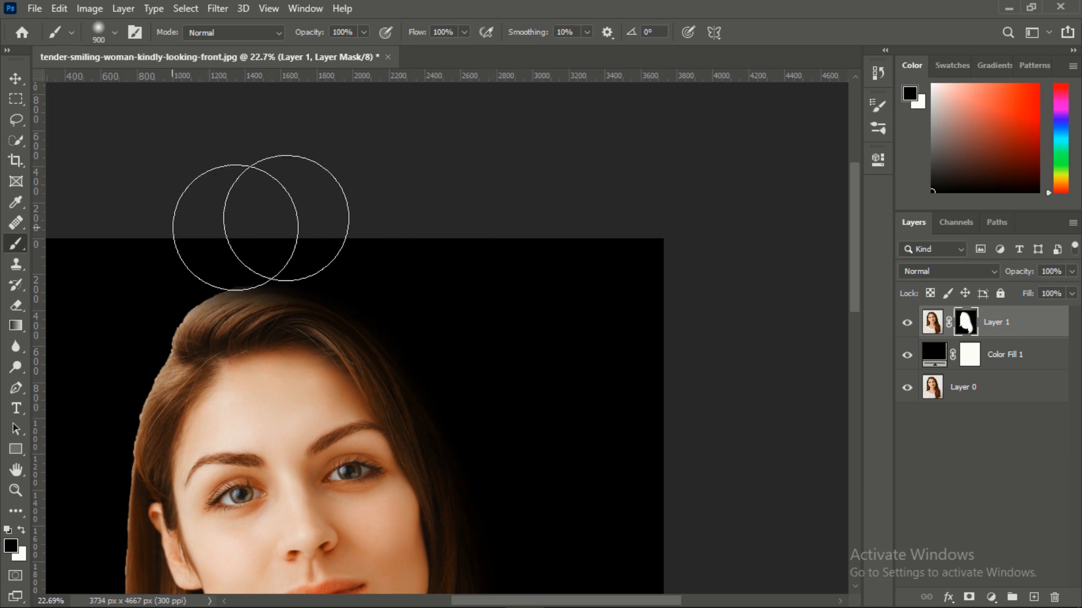
pyautogui.moveTo(319, 247); pyautogui.dragTo(479, 204)
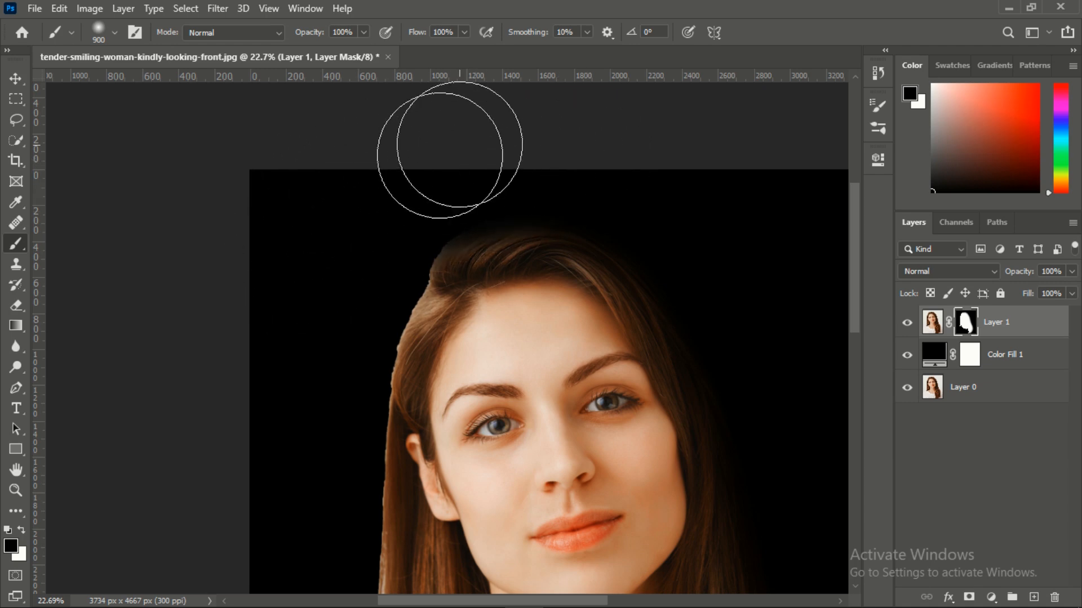
pyautogui.moveTo(400, 199)
pyautogui.mouseDown()
pyautogui.moveTo(313, 376)
pyautogui.moveTo(399, 188)
pyautogui.moveTo(313, 418)
pyautogui.moveTo(347, 270)
pyautogui.moveTo(291, 432)
pyautogui.moveTo(368, 254)
pyautogui.moveTo(322, 338)
pyautogui.moveTo(333, 276)
pyautogui.moveTo(300, 405)
pyautogui.mouseUp()
# Step: Paint black on Layer 1's mask along the hair edge on the ear side, down to the shoulder
pyautogui.scroll(-3, 290, 379)
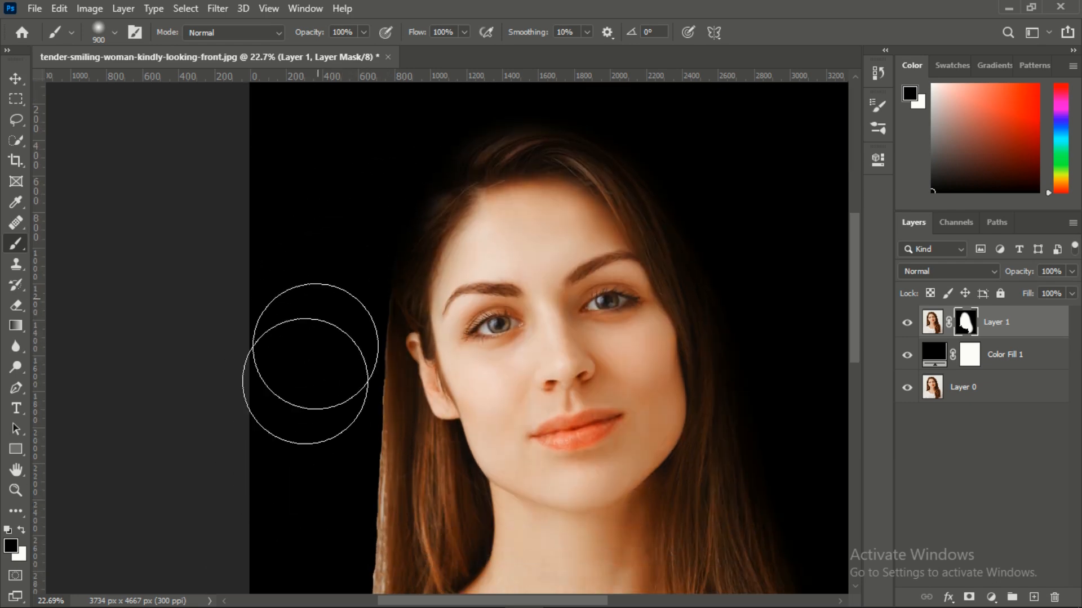
pyautogui.moveTo(309, 430)
pyautogui.mouseDown()
pyautogui.moveTo(313, 262)
pyautogui.moveTo(331, 330)
pyautogui.moveTo(313, 394)
pyautogui.moveTo(332, 533)
pyautogui.moveTo(332, 481)
pyautogui.mouseUp()
pyautogui.scroll(-4, 333, 474)
pyautogui.moveTo(331, 350)
pyautogui.mouseDown()
pyautogui.moveTo(335, 372)
pyautogui.moveTo(321, 323)
pyautogui.moveTo(331, 379)
pyautogui.moveTo(321, 555)
pyautogui.moveTo(338, 560)
pyautogui.moveTo(332, 215)
pyautogui.moveTo(325, 524)
pyautogui.moveTo(389, 543)
pyautogui.moveTo(329, 419)
pyautogui.moveTo(360, 437)
pyautogui.moveTo(446, 586)
pyautogui.moveTo(420, 557)
pyautogui.moveTo(447, 552)
pyautogui.mouseUp()
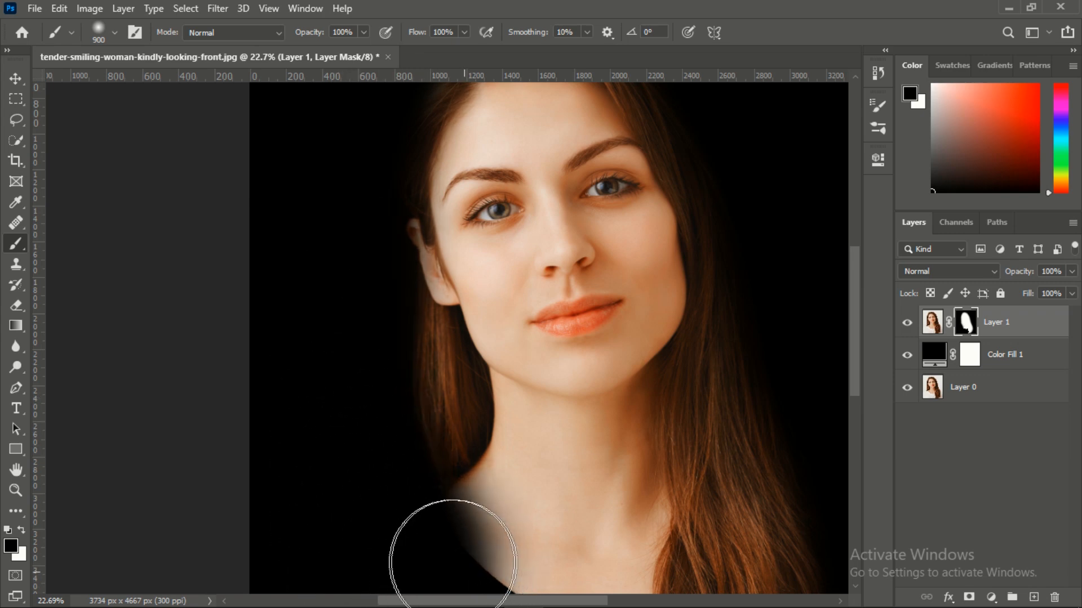
# Step: Paint black on Layer 1's mask across the neckline and the lower inner hair to fade them into the background
pyautogui.scroll(-3, 361, 493)
pyautogui.scroll(-2, 361, 493)
pyautogui.moveTo(338, 405)
pyautogui.mouseDown()
pyautogui.moveTo(458, 489)
pyautogui.moveTo(549, 538)
pyautogui.moveTo(404, 419)
pyautogui.moveTo(547, 498)
pyautogui.moveTo(446, 470)
pyautogui.moveTo(382, 430)
pyautogui.moveTo(630, 549)
pyautogui.moveTo(503, 502)
pyautogui.moveTo(454, 478)
pyautogui.moveTo(720, 567)
pyautogui.moveTo(473, 522)
pyautogui.moveTo(683, 540)
pyautogui.moveTo(510, 492)
pyautogui.moveTo(710, 504)
pyautogui.moveTo(603, 509)
pyautogui.moveTo(588, 499)
pyautogui.moveTo(802, 485)
pyautogui.moveTo(576, 492)
pyautogui.moveTo(561, 503)
pyautogui.moveTo(617, 513)
pyautogui.moveTo(752, 460)
pyautogui.moveTo(635, 511)
pyautogui.moveTo(612, 513)
pyautogui.moveTo(774, 430)
pyautogui.mouseUp()
pyautogui.scroll(-4, 620, 530)
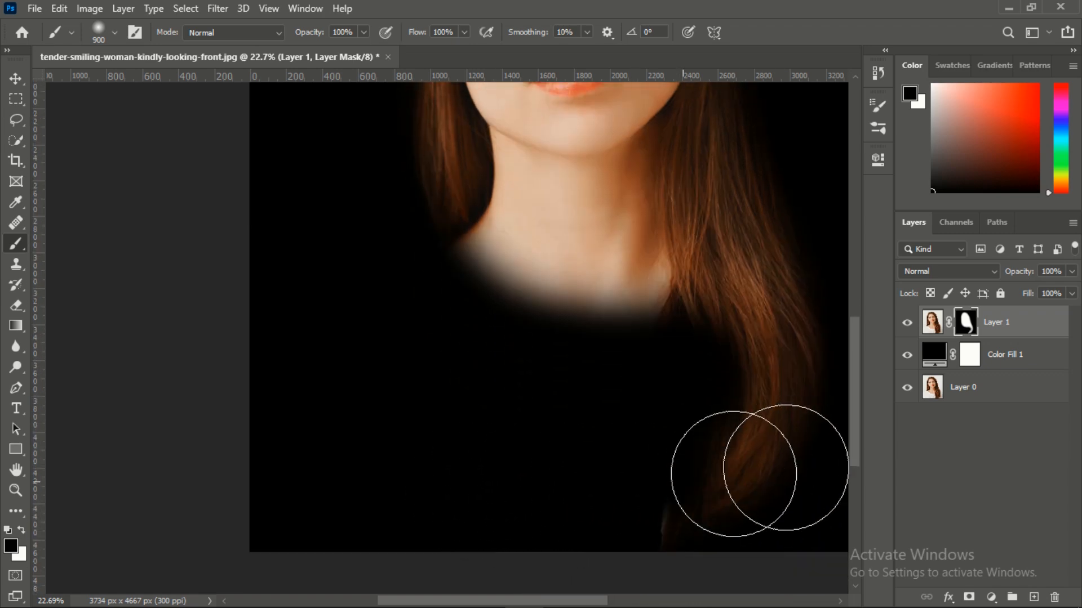
pyautogui.moveTo(583, 514)
pyautogui.mouseDown()
pyautogui.moveTo(847, 570)
pyautogui.moveTo(658, 559)
pyautogui.moveTo(611, 545)
pyautogui.moveTo(459, 543)
pyautogui.mouseUp()
# Step: Paint white on Layer 1's mask with a 250 px brush to restore the hair over the crown and below the ear
pyautogui.scroll(7, 400, 476)
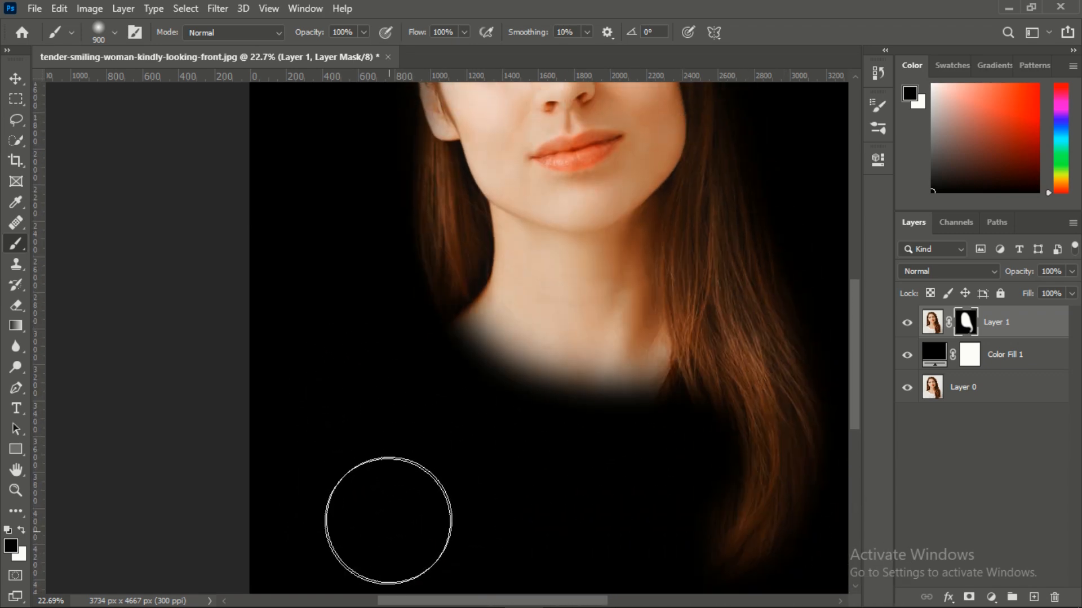
pyautogui.scroll(2, 373, 533)
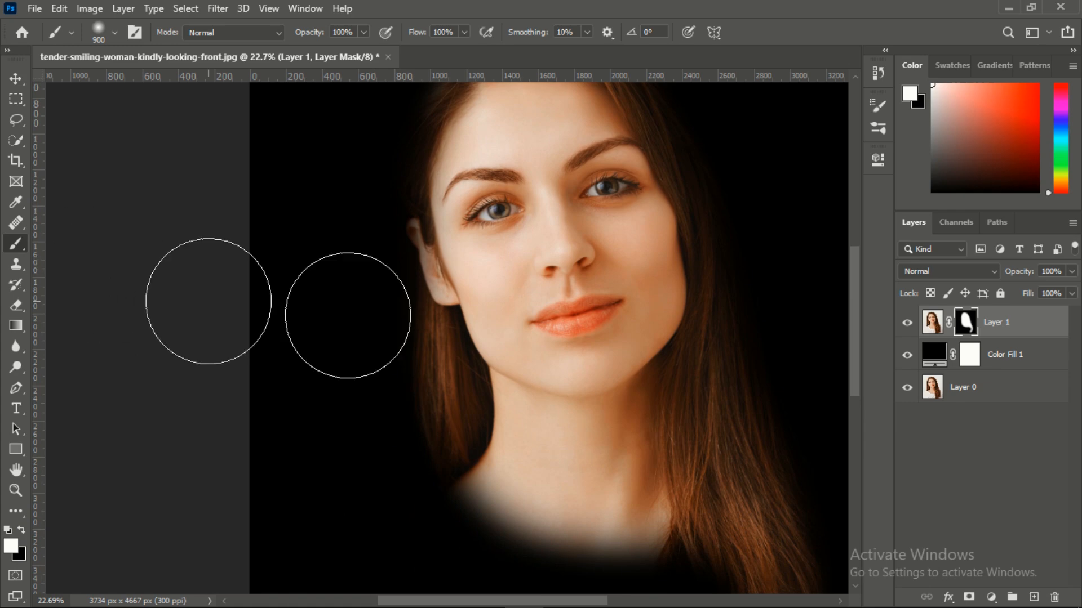
pyautogui.scroll(3, 592, 411)
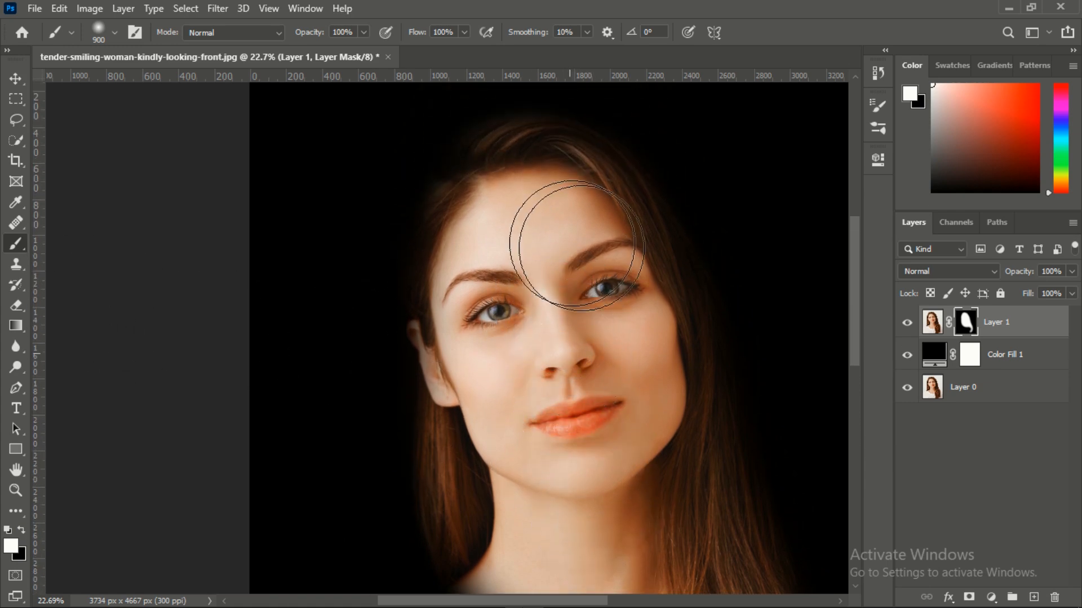
pyautogui.press('[')
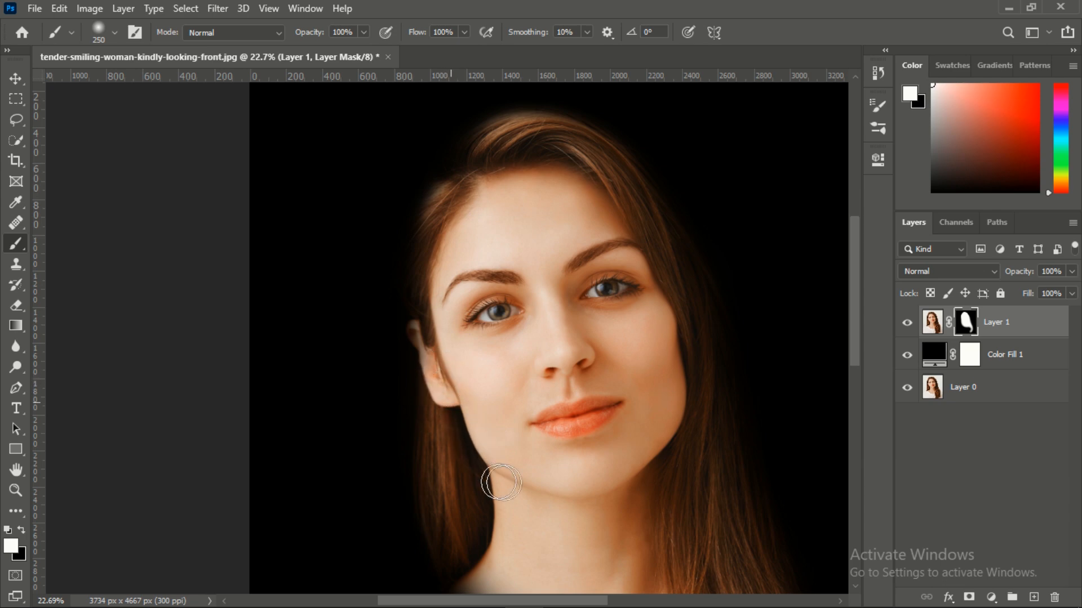
pyautogui.scroll(-5, 513, 360)
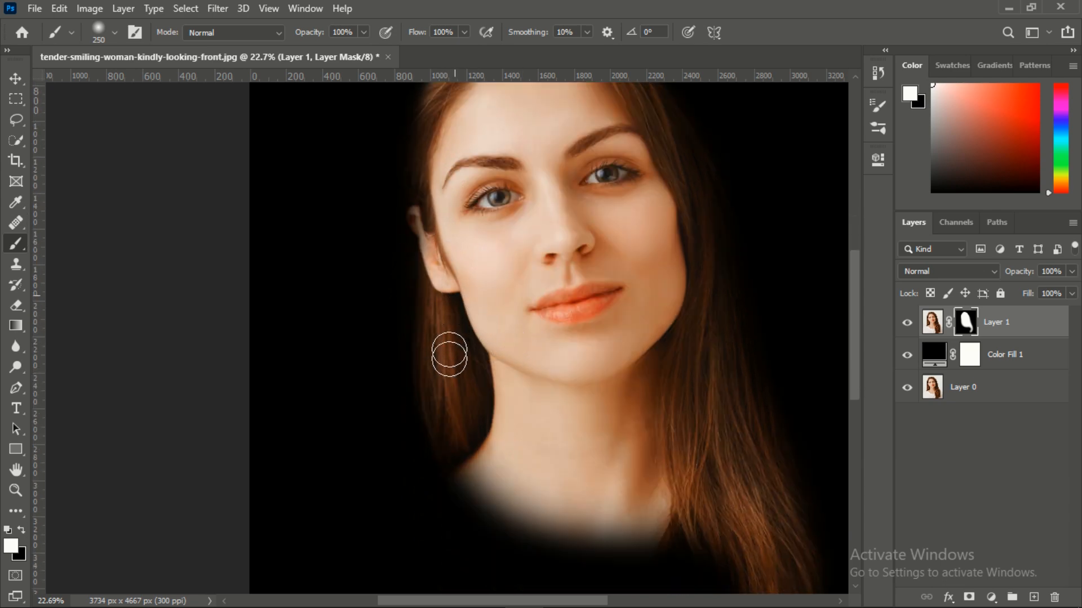
pyautogui.moveTo(438, 294); pyautogui.dragTo(446, 371)
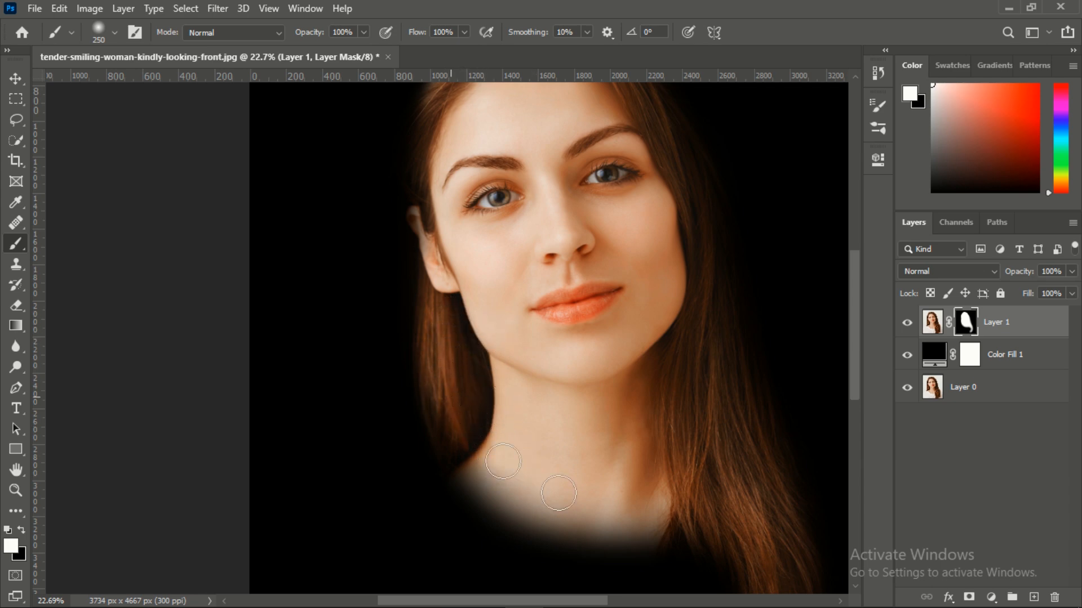
# Step: Paint white on Layer 1's mask along the inner edge and tips of the long hair, and undo the last stroke at the tips
pyautogui.scroll(-3, 722, 386)
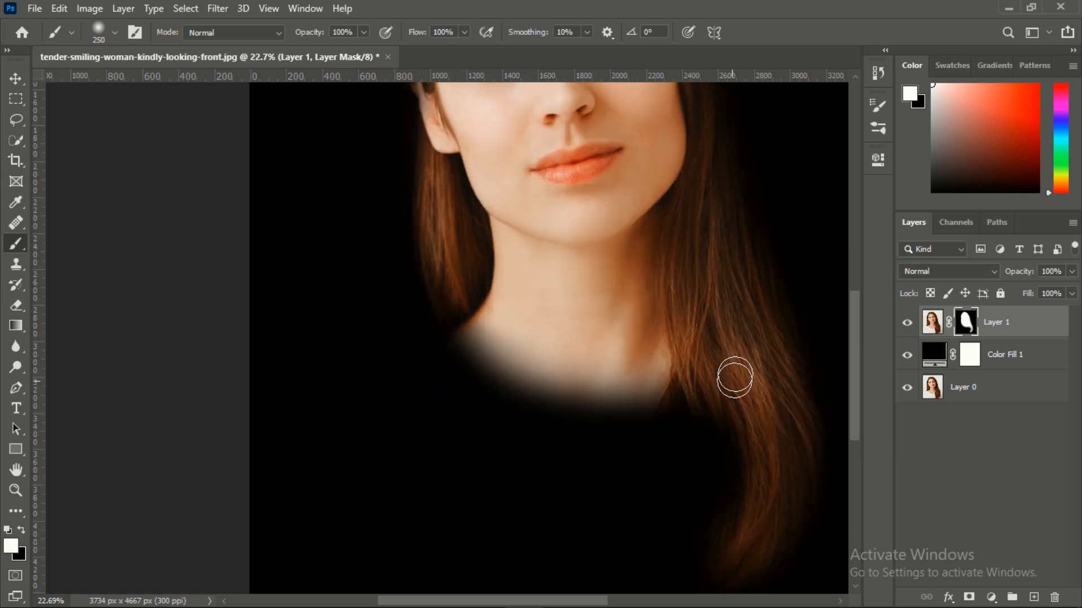
pyautogui.moveTo(699, 357)
pyautogui.mouseDown()
pyautogui.moveTo(744, 506)
pyautogui.moveTo(736, 446)
pyautogui.mouseUp()
pyautogui.scroll(-3, 746, 405)
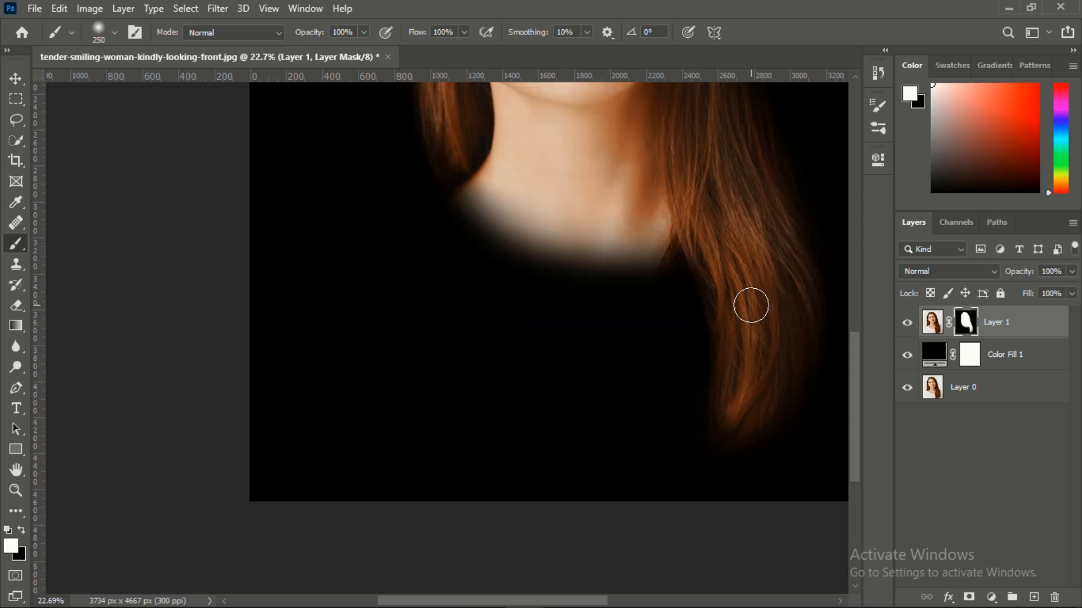
pyautogui.scroll(3, 741, 305)
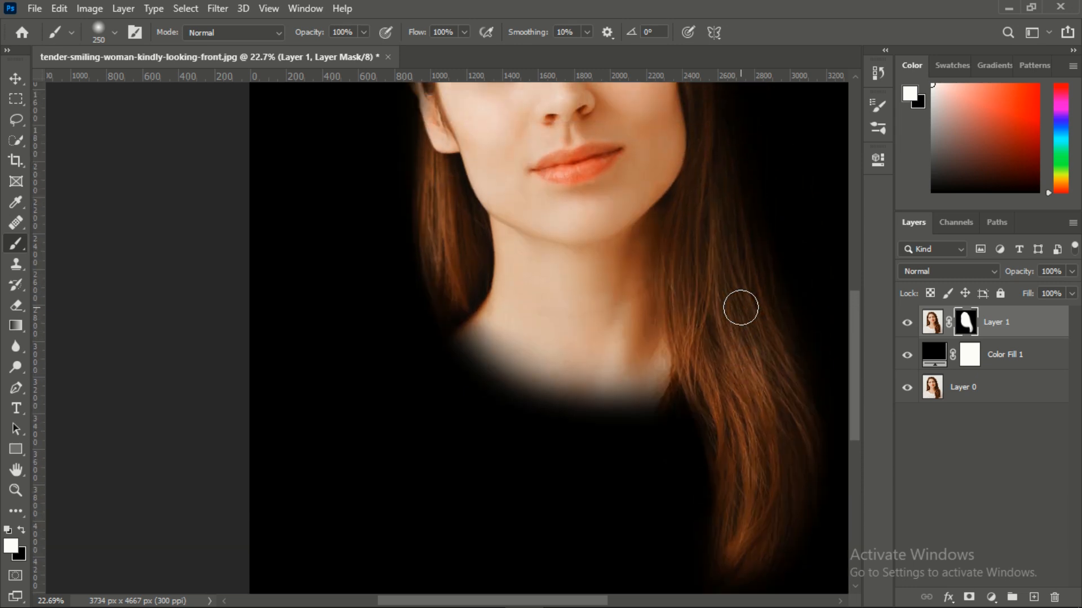
pyautogui.scroll(-1, 741, 308)
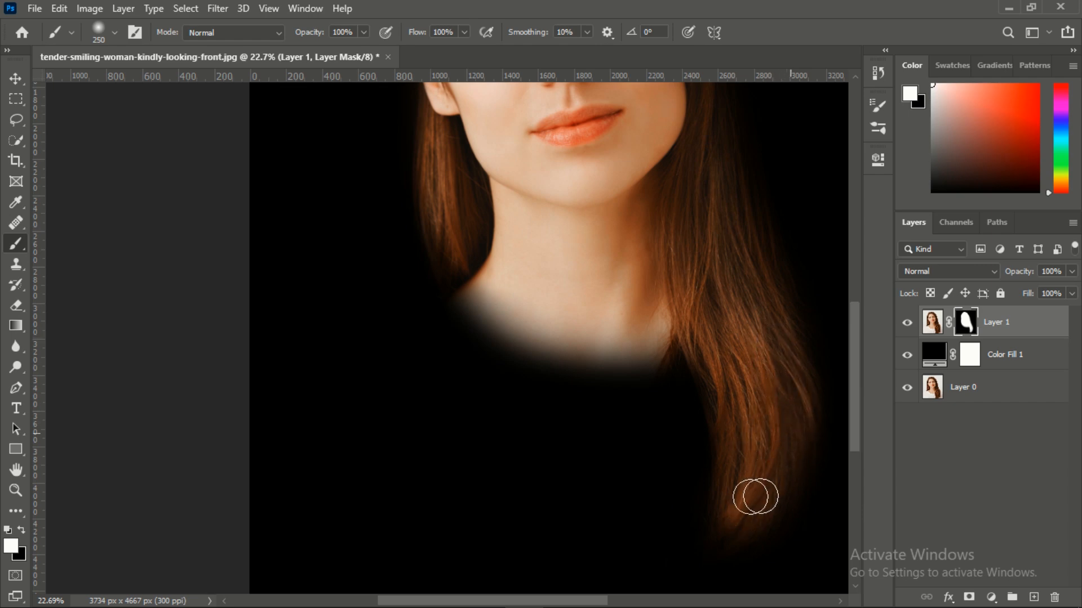
pyautogui.moveTo(782, 479)
pyautogui.mouseDown()
pyautogui.moveTo(789, 455)
pyautogui.moveTo(717, 538)
pyautogui.moveTo(726, 540)
pyautogui.moveTo(775, 446)
pyautogui.mouseUp()
pyautogui.scroll(2, 763, 419)
pyautogui.scroll(-3, 763, 419)
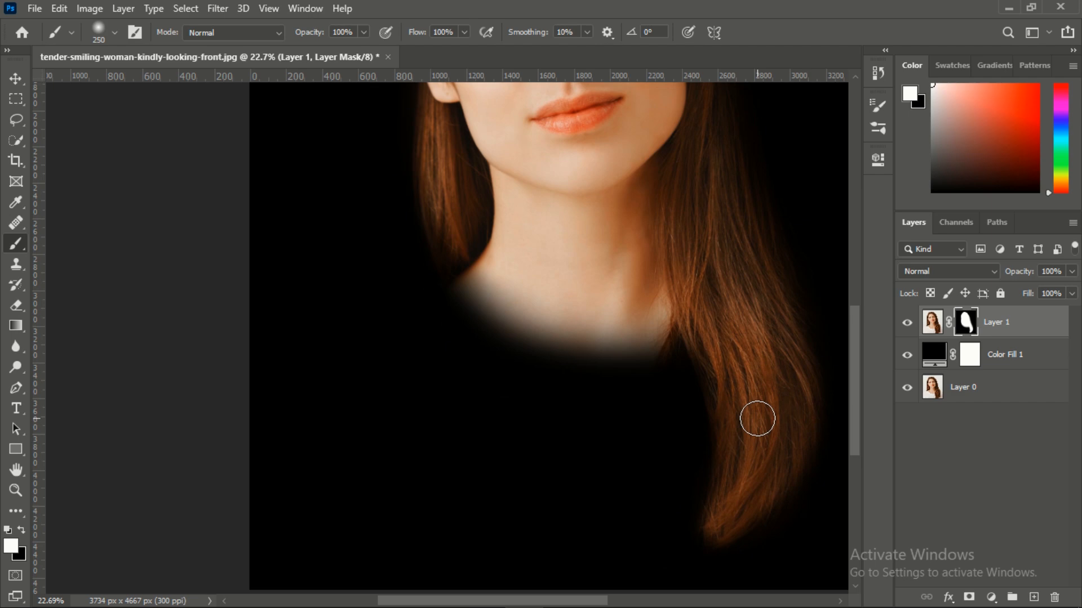
pyautogui.hotkey('ctrl', 'z')
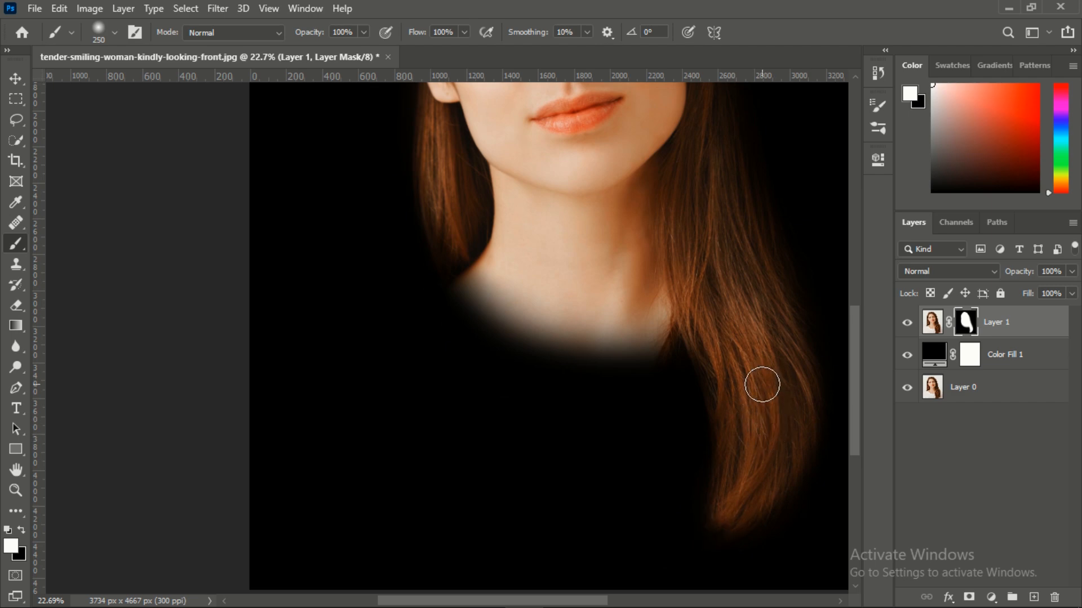
# Step: Convert Layer 1 and Color Fill 1 together into one smart object
pyautogui.scroll(8, 750, 383)
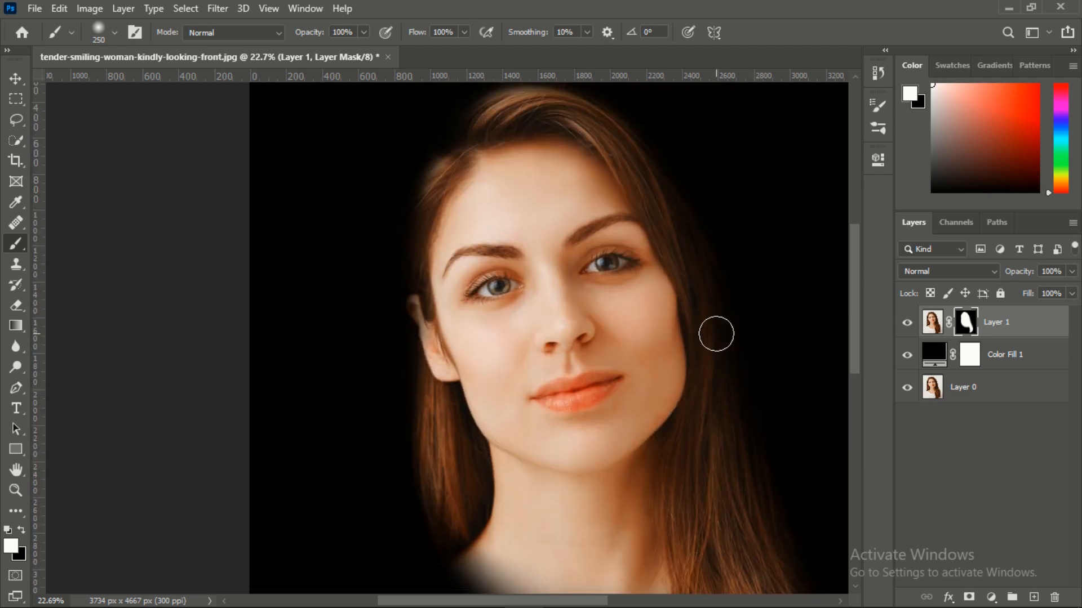
pyautogui.scroll(-2, 715, 333)
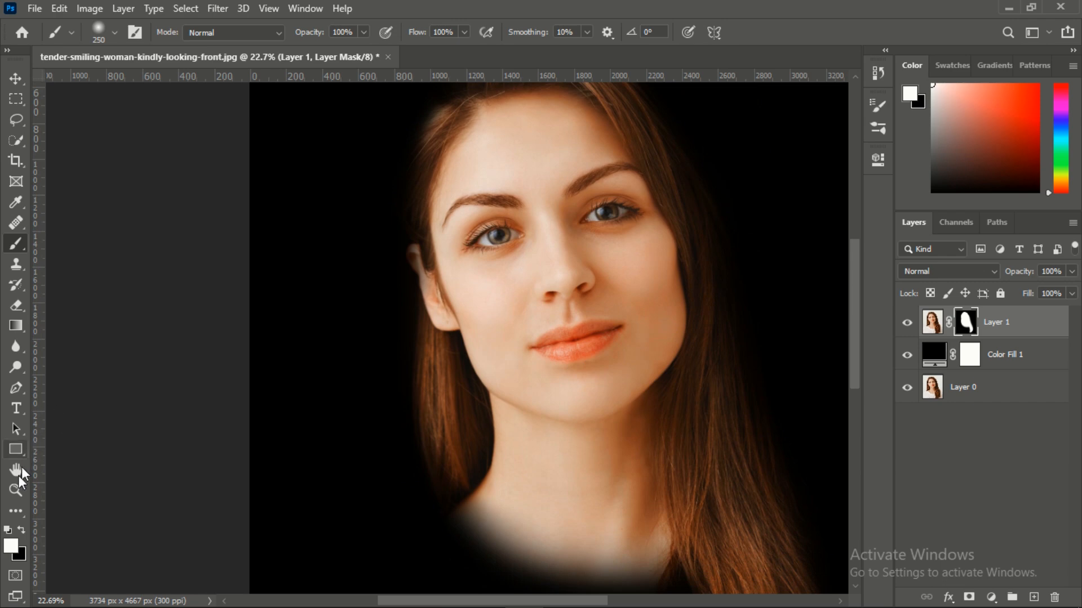
pyautogui.doubleClick(16, 470)
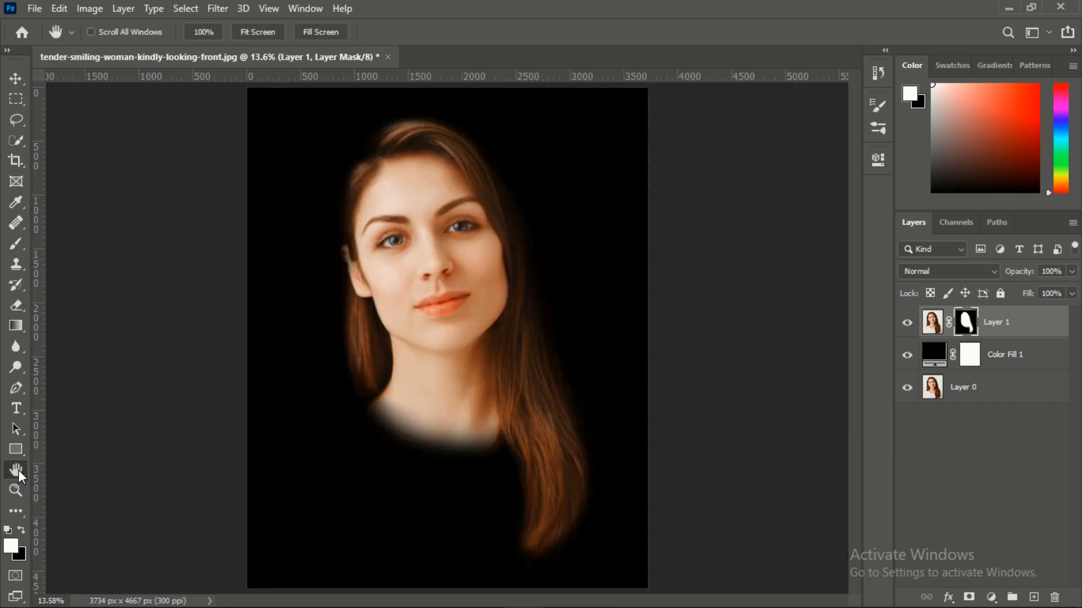
pyautogui.click(15, 79)
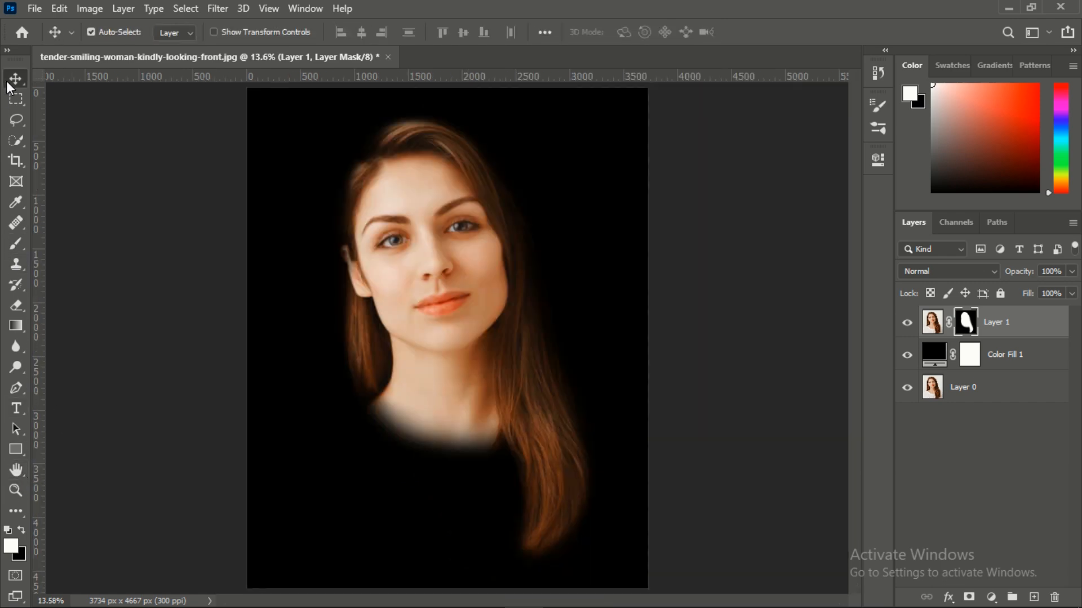
pyautogui.click(1024, 313)
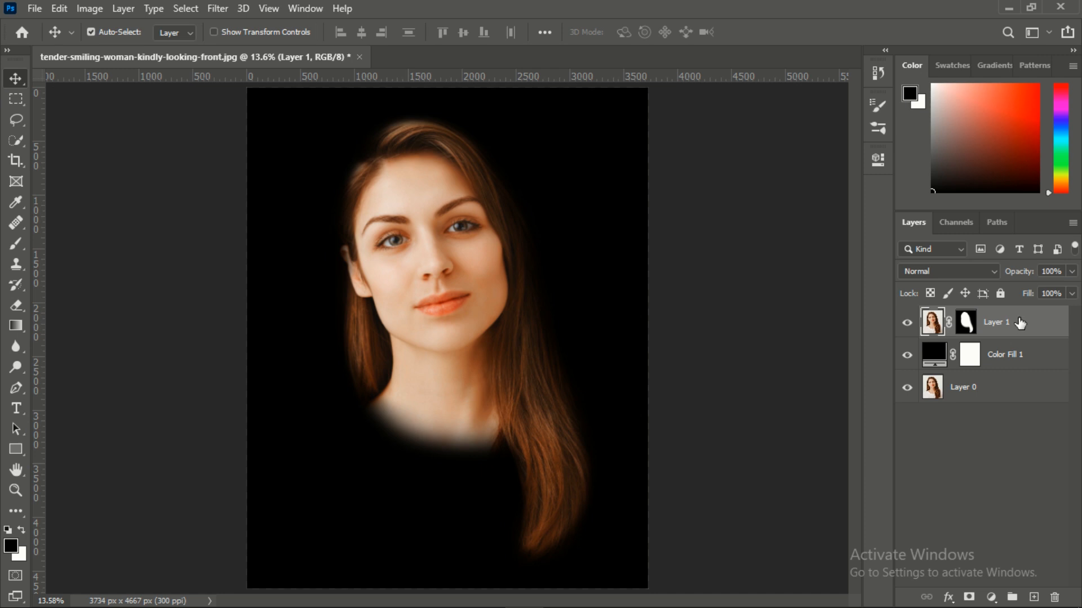
pyautogui.keyDown('ctrl'); pyautogui.click(1036, 360); pyautogui.keyUp('ctrl')
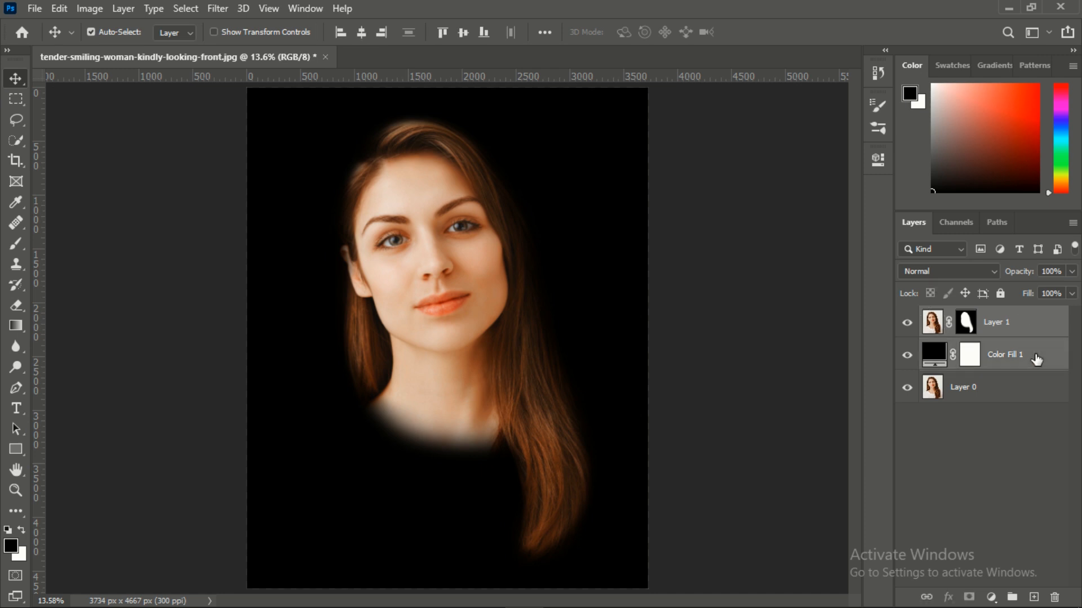
pyautogui.click(1073, 223)
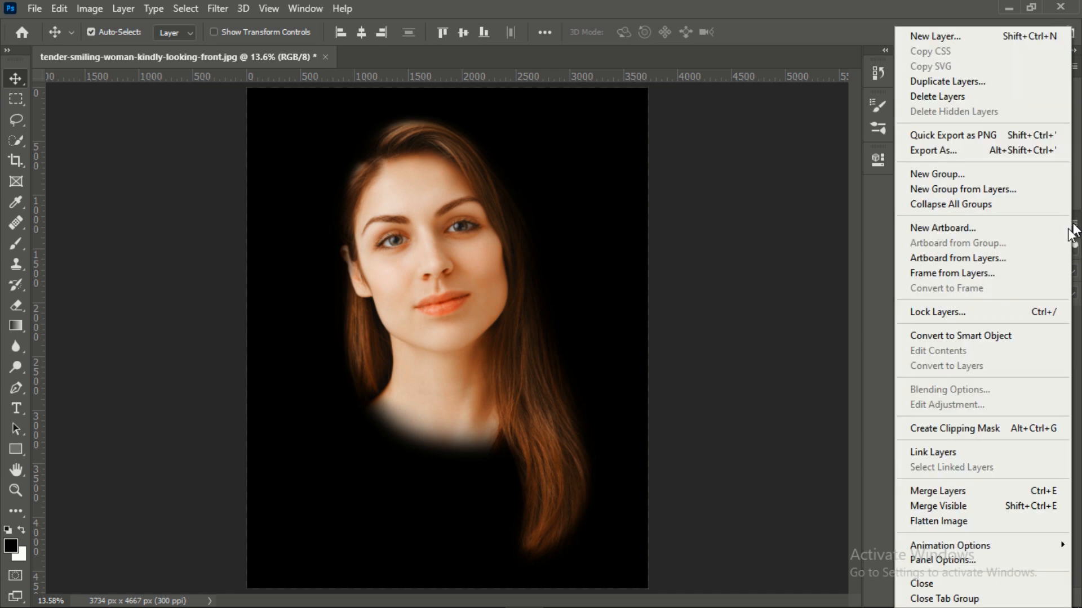
pyautogui.click(1014, 336)
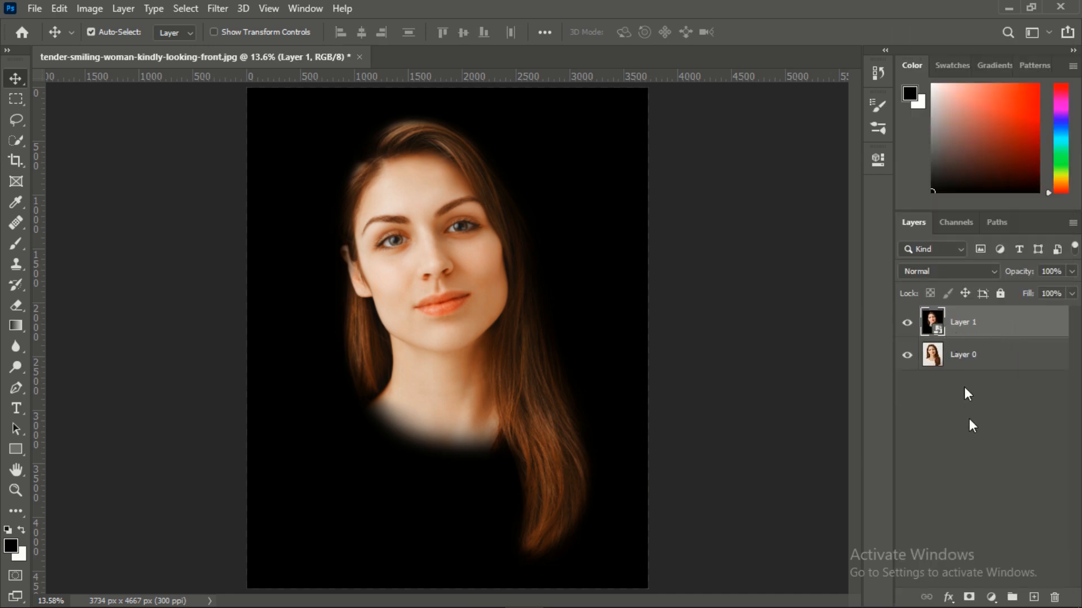
# Step: Add a Gradient Map adjustment layer with the Black, White preset from Basics and set its blend mode to Multiply
pyautogui.click(991, 597)
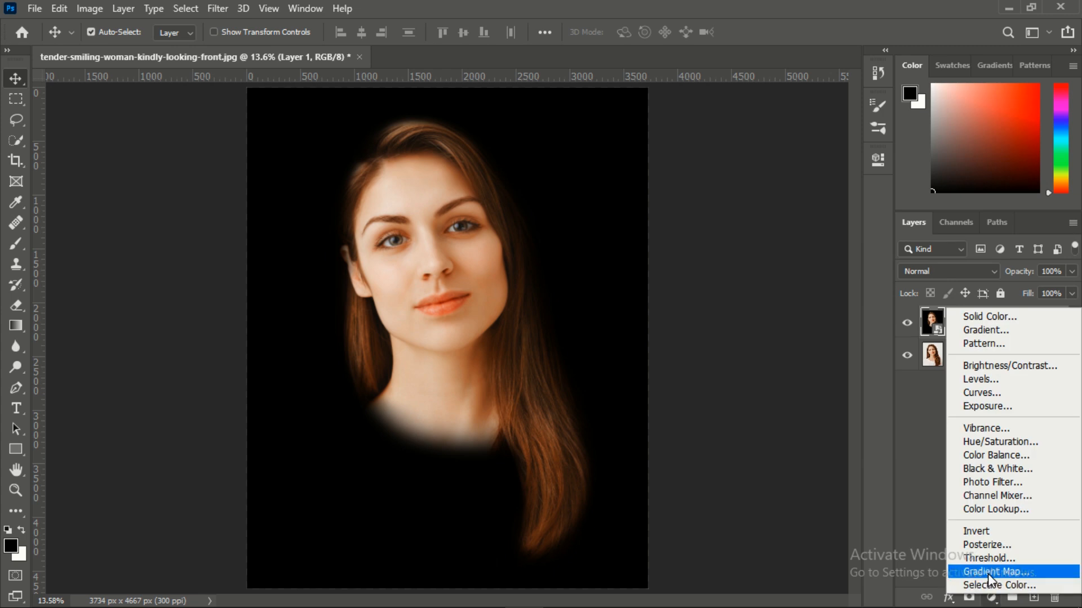
pyautogui.click(988, 572)
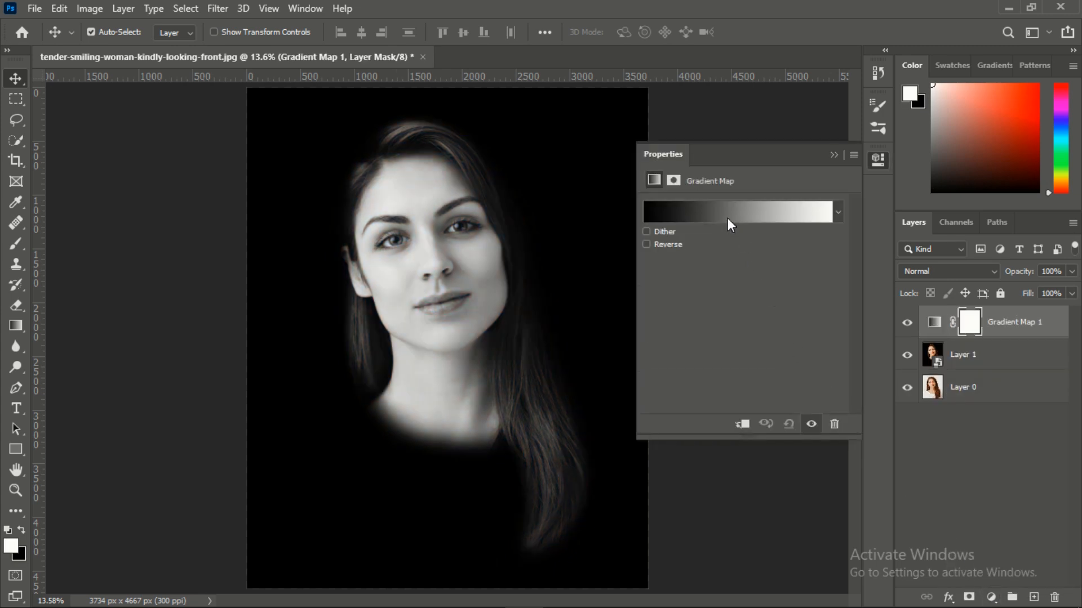
pyautogui.click(728, 219)
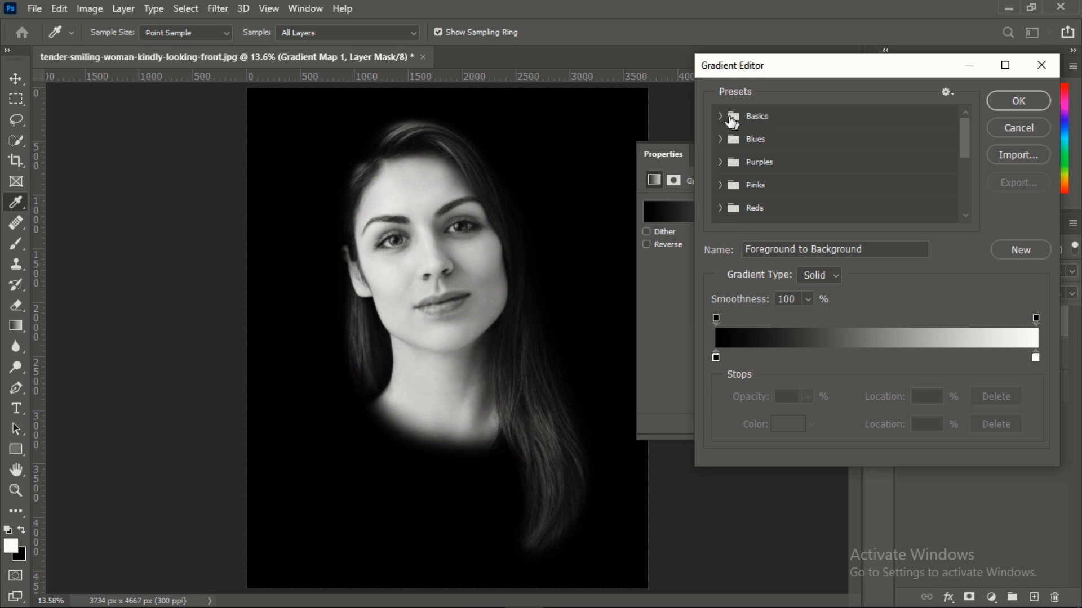
pyautogui.click(719, 115)
pyautogui.click(789, 140)
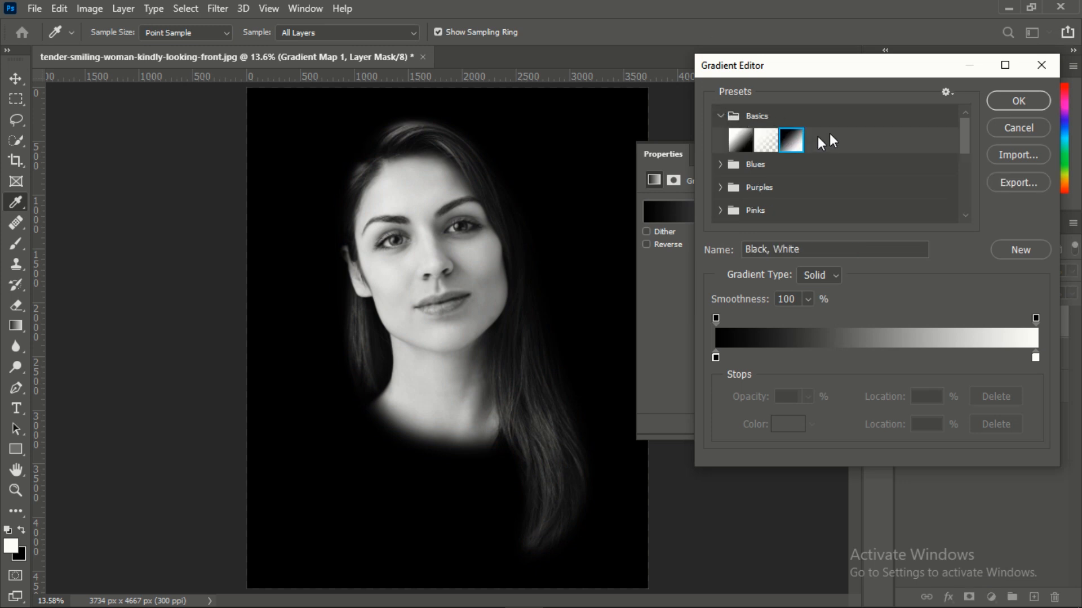
pyautogui.click(1014, 101)
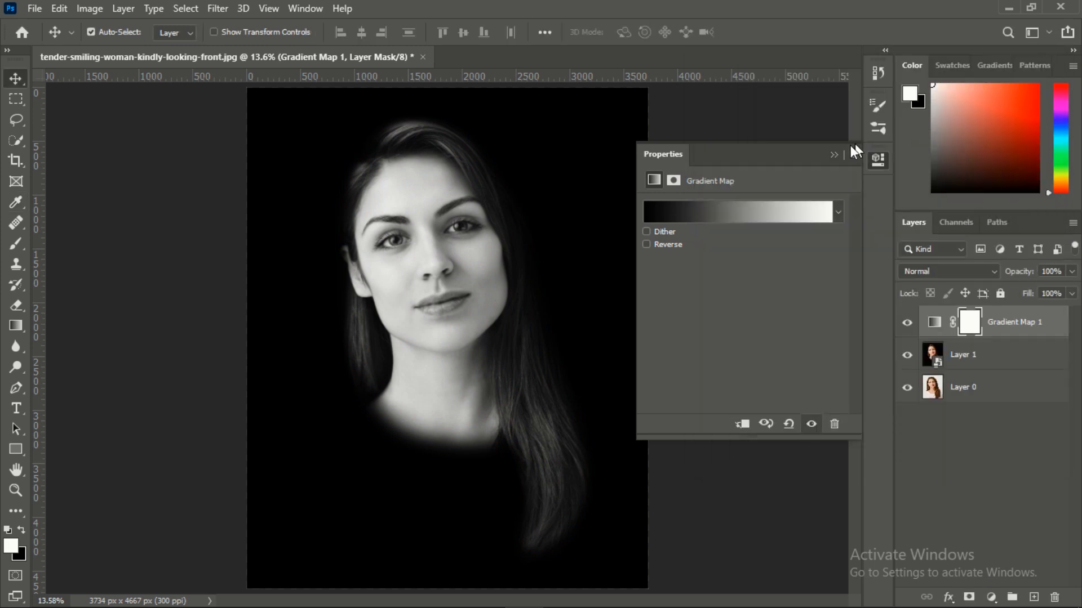
pyautogui.click(836, 154)
pyautogui.click(961, 271)
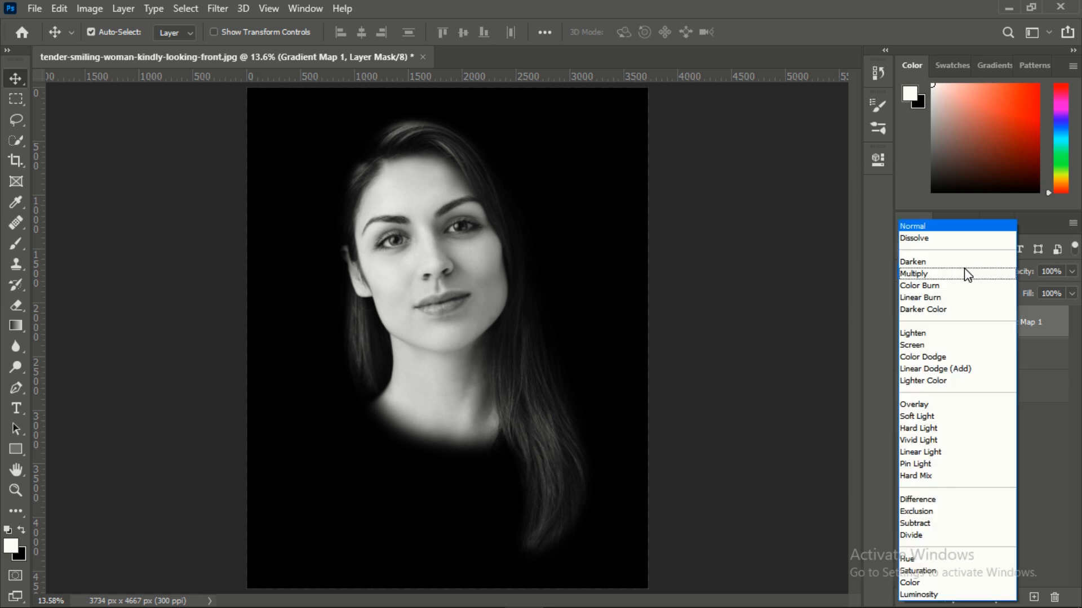
pyautogui.click(919, 274)
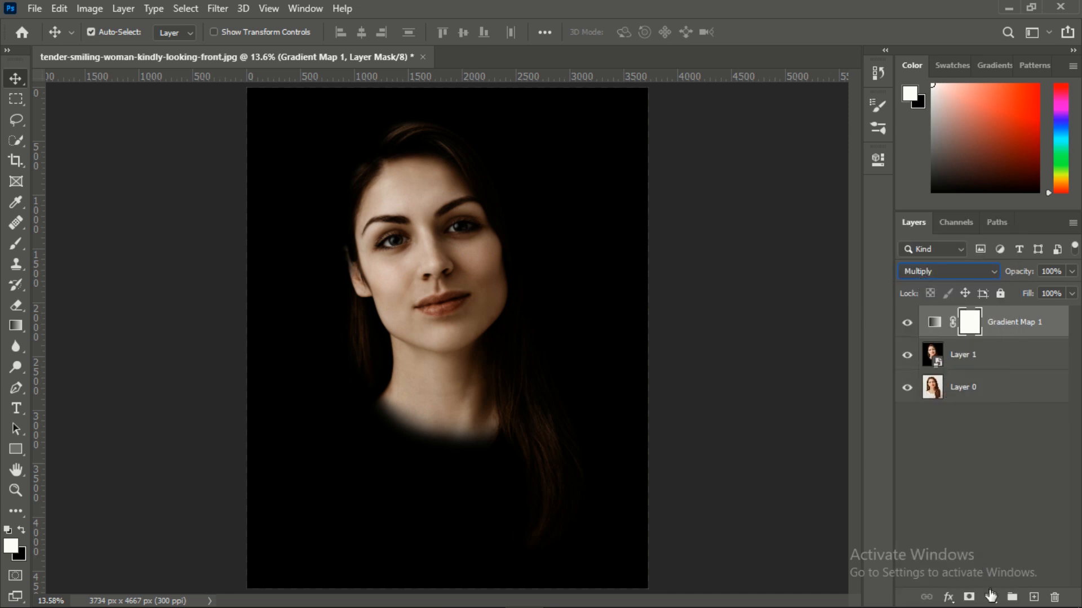
# Step: Add a Curves adjustment layer above Gradient Map 1
pyautogui.click(991, 597)
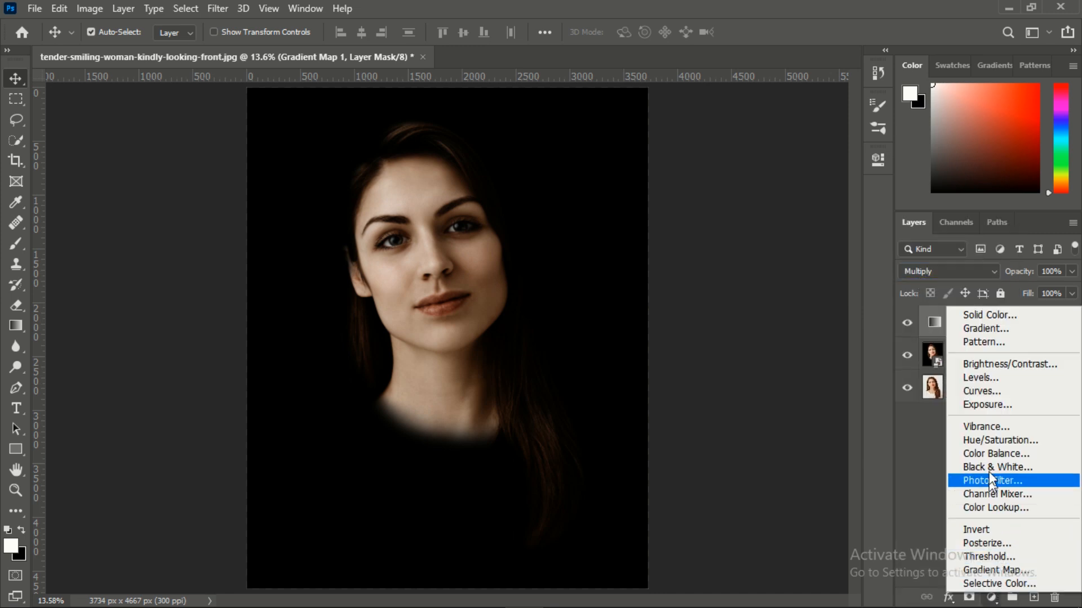
pyautogui.click(985, 391)
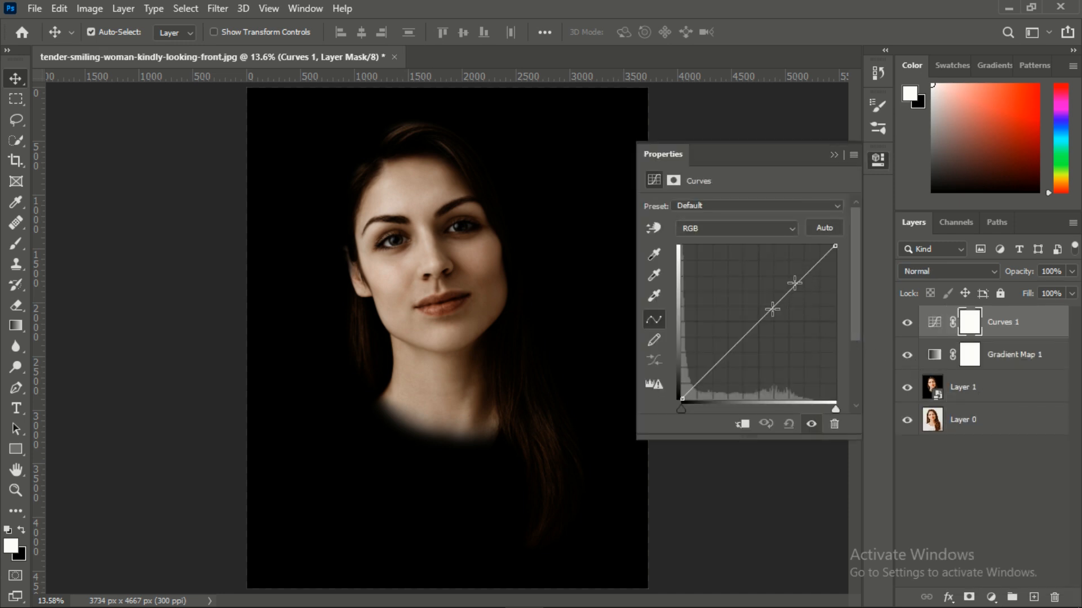
pyautogui.moveTo(722, 360); pyautogui.dragTo(725, 366)
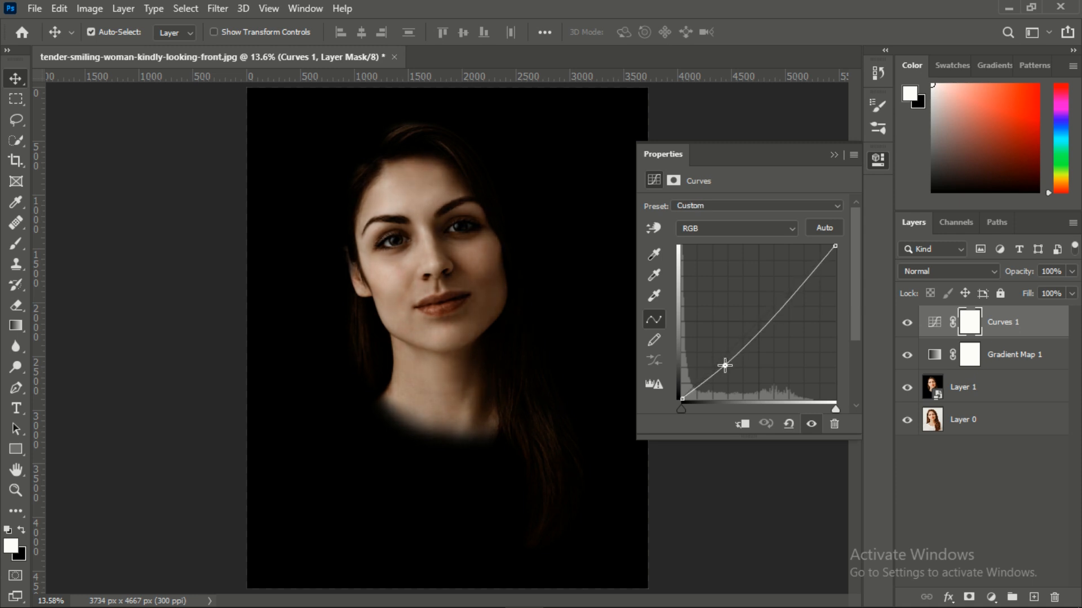
pyautogui.moveTo(725, 366); pyautogui.dragTo(725, 366)
pyautogui.moveTo(834, 246)
pyautogui.mouseDown()
pyautogui.moveTo(820, 245)
pyautogui.moveTo(837, 245)
pyautogui.mouseUp()
pyautogui.click(788, 423)
# Step: Shape the RGB curve into a gentle S by lowering a shadow point slightly and raising a highlight point
pyautogui.moveTo(722, 361); pyautogui.dragTo(725, 366)
pyautogui.moveTo(799, 283); pyautogui.dragTo(795, 276)
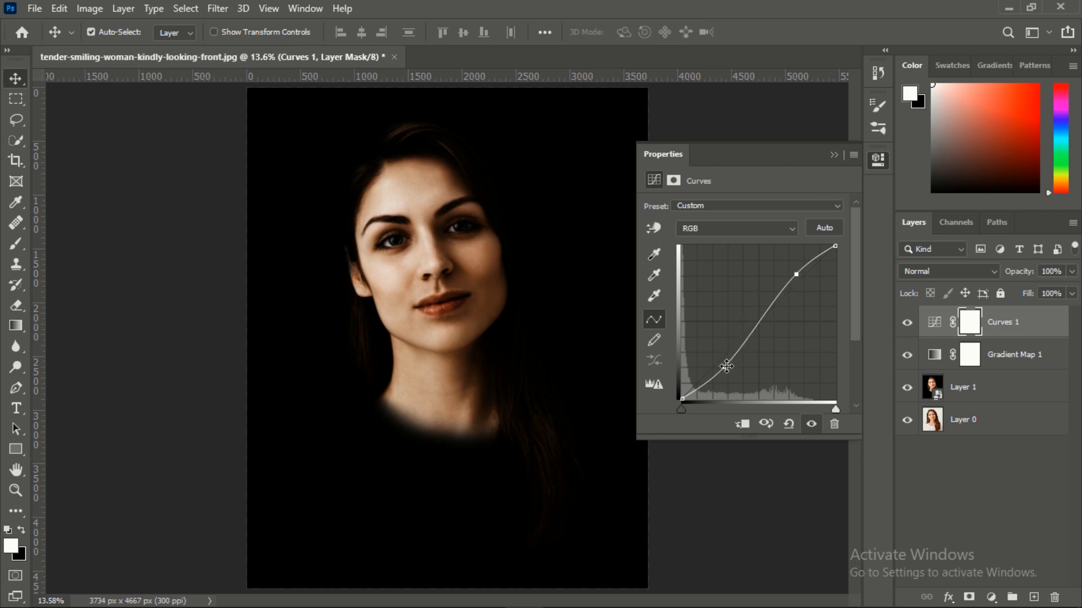
pyautogui.click(834, 155)
# Step: Add a new layer above Curves 1 filled with 50% Gray at 100% opacity and set its blend mode to Soft Light
pyautogui.click(933, 323)
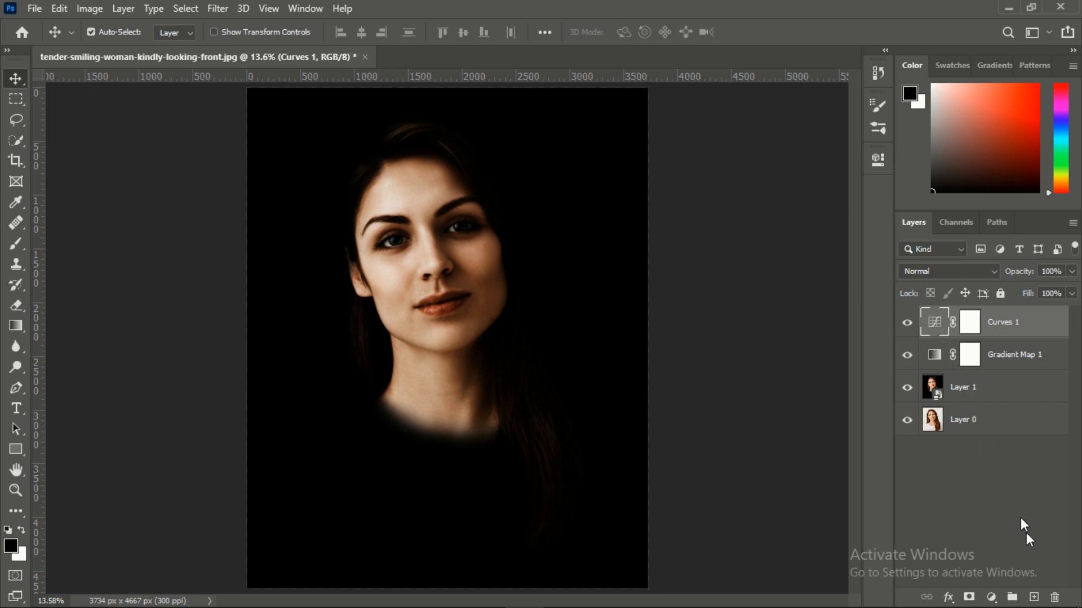
pyautogui.click(1034, 597)
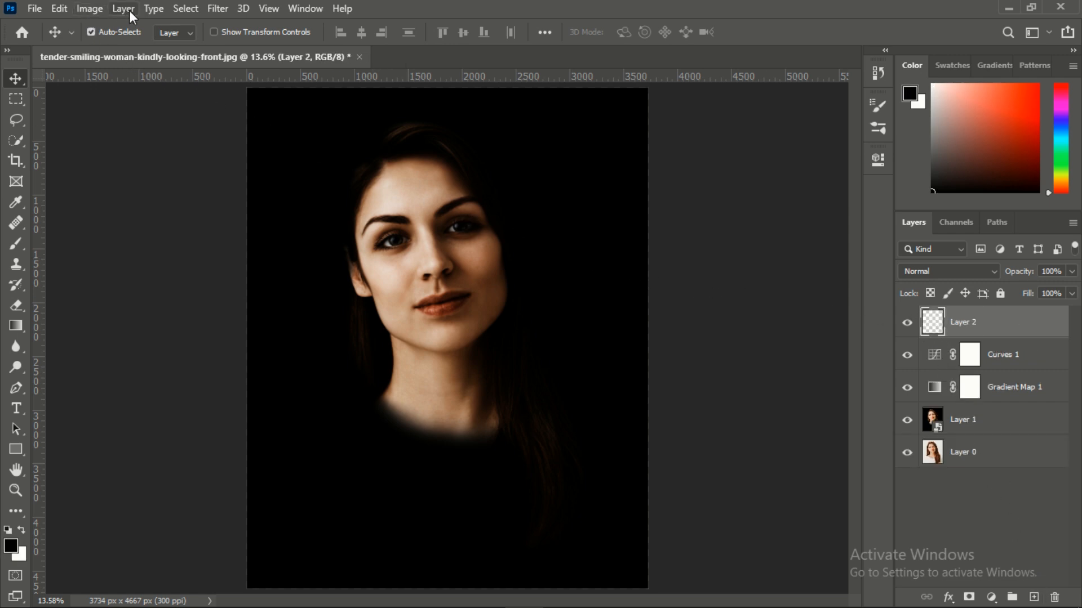
pyautogui.click(60, 9)
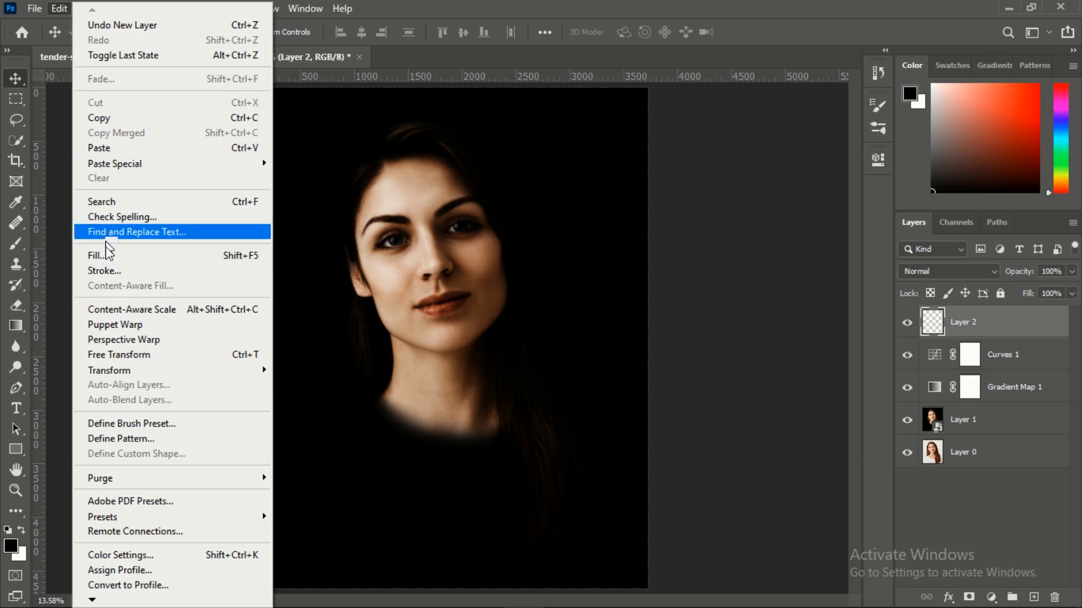
pyautogui.click(134, 255)
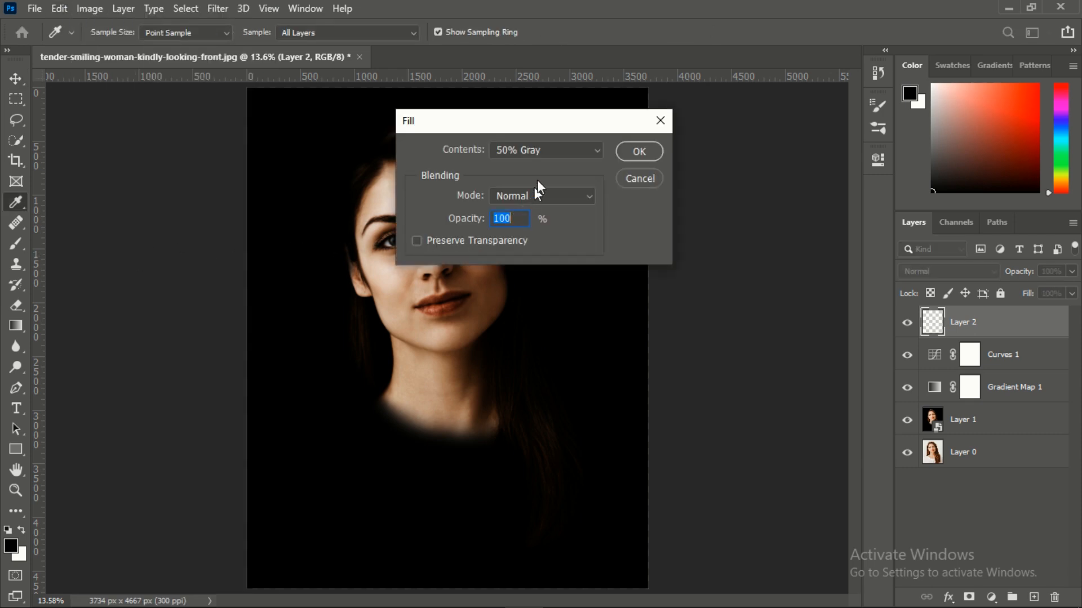
pyautogui.click(552, 151)
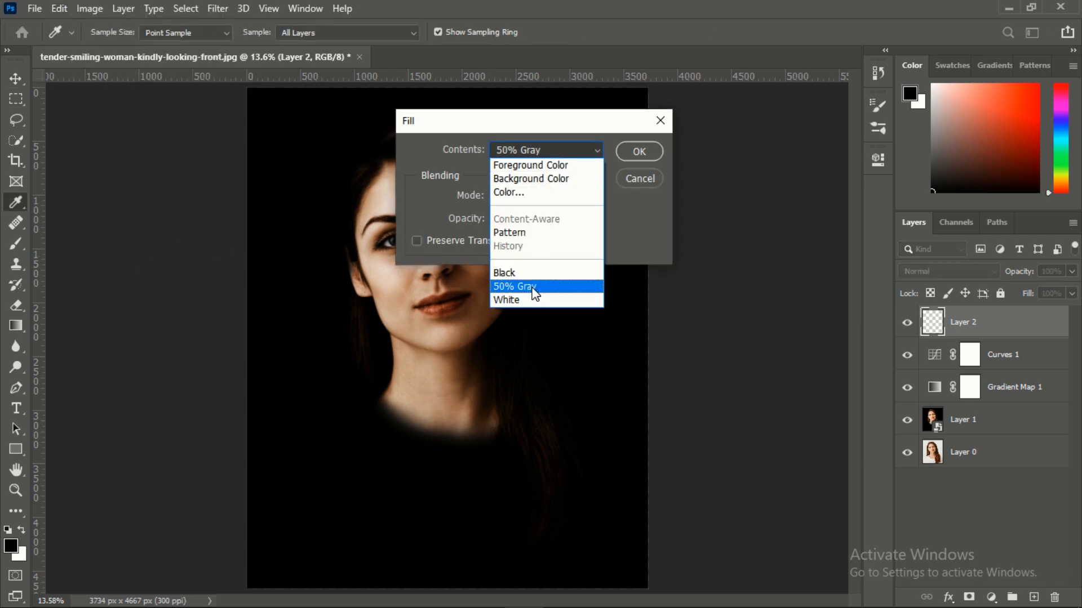
pyautogui.click(633, 154)
pyautogui.click(637, 150)
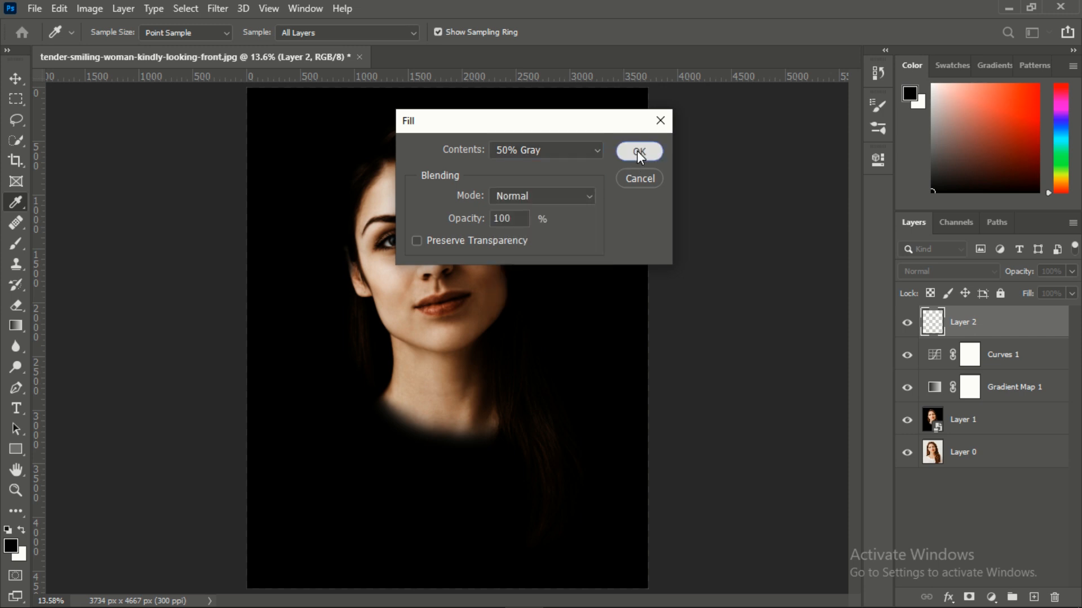
pyautogui.press('v')
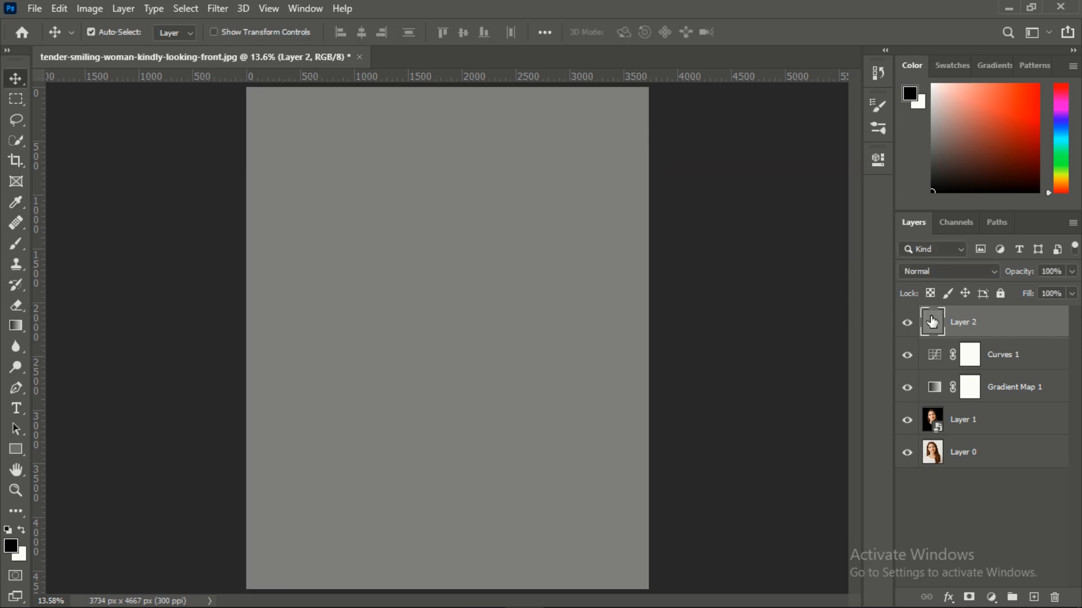
pyautogui.click(950, 275)
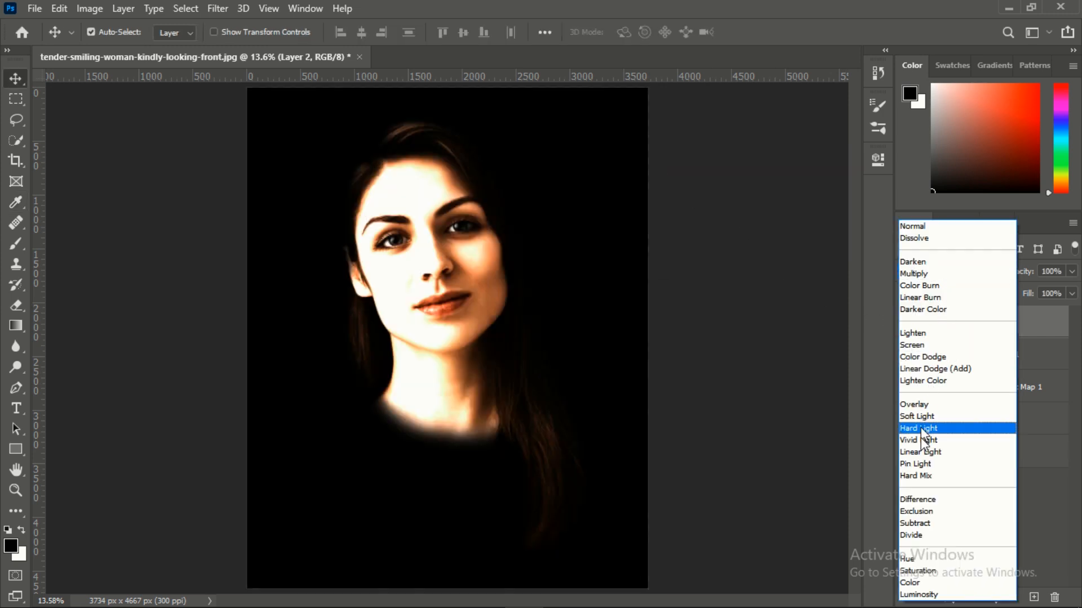
pyautogui.click(916, 416)
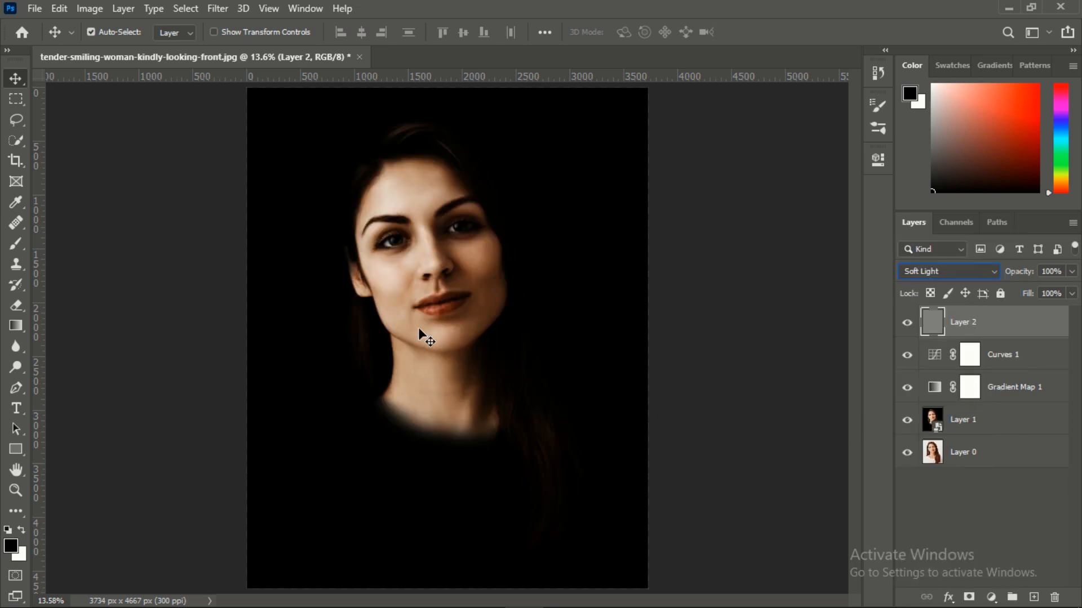
# Step: With the Dodge tool at Midtones range and 14% exposure, brighten the nose bridge and lips on Layer 2
pyautogui.click(22, 367)
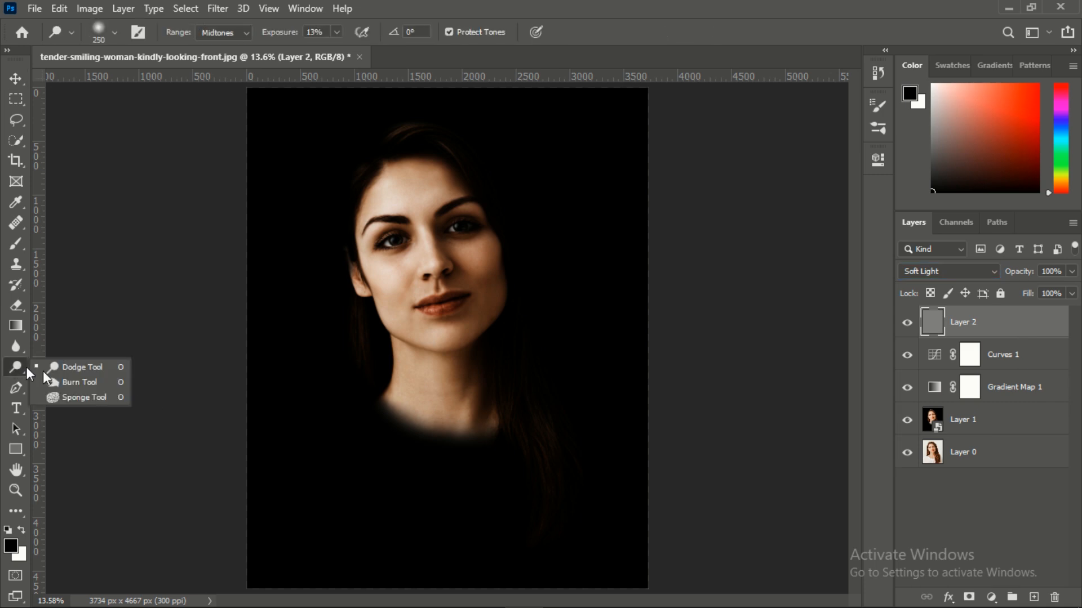
pyautogui.click(81, 370)
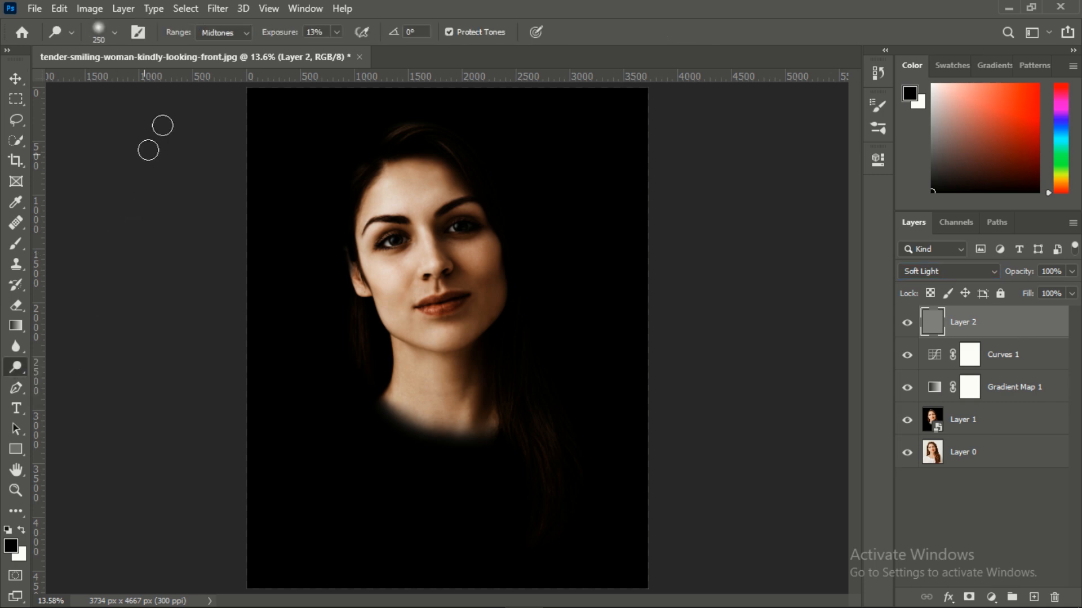
pyautogui.click(337, 32)
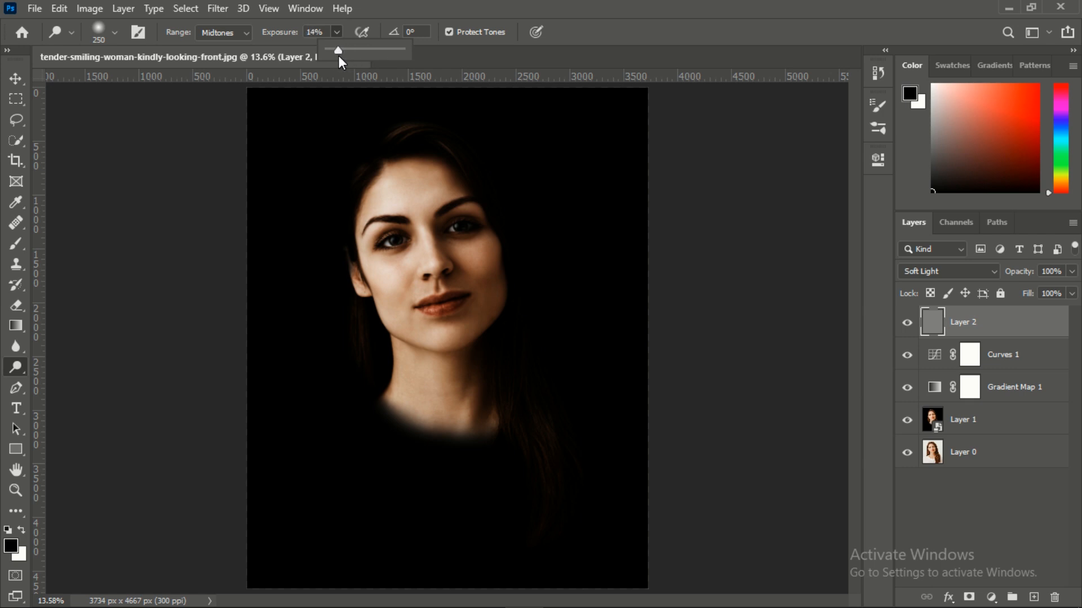
pyautogui.click(245, 33)
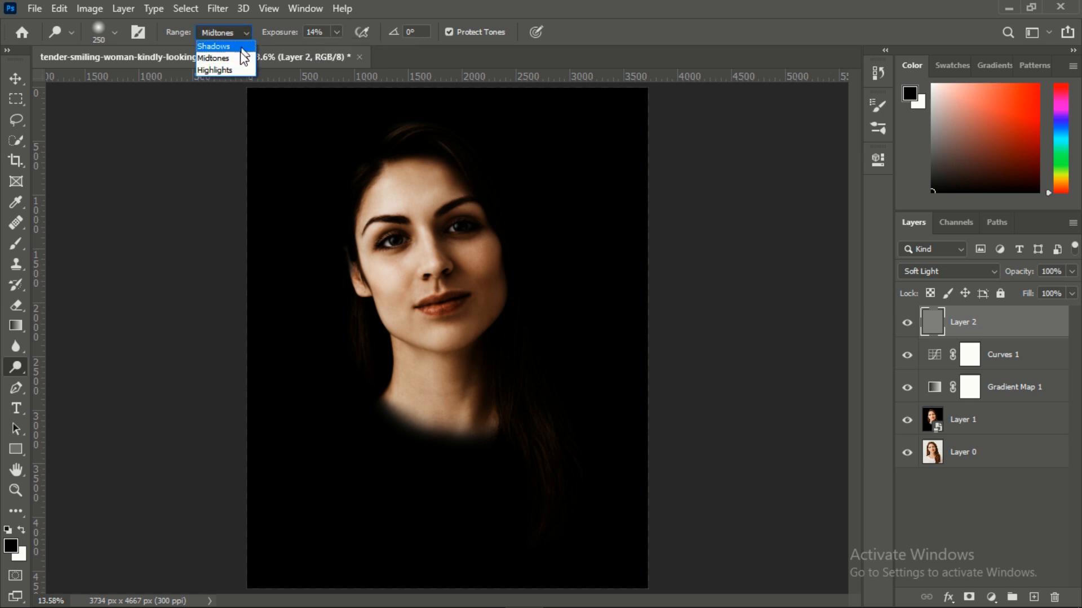
pyautogui.click(15, 490)
pyautogui.moveTo(426, 231); pyautogui.dragTo(468, 260)
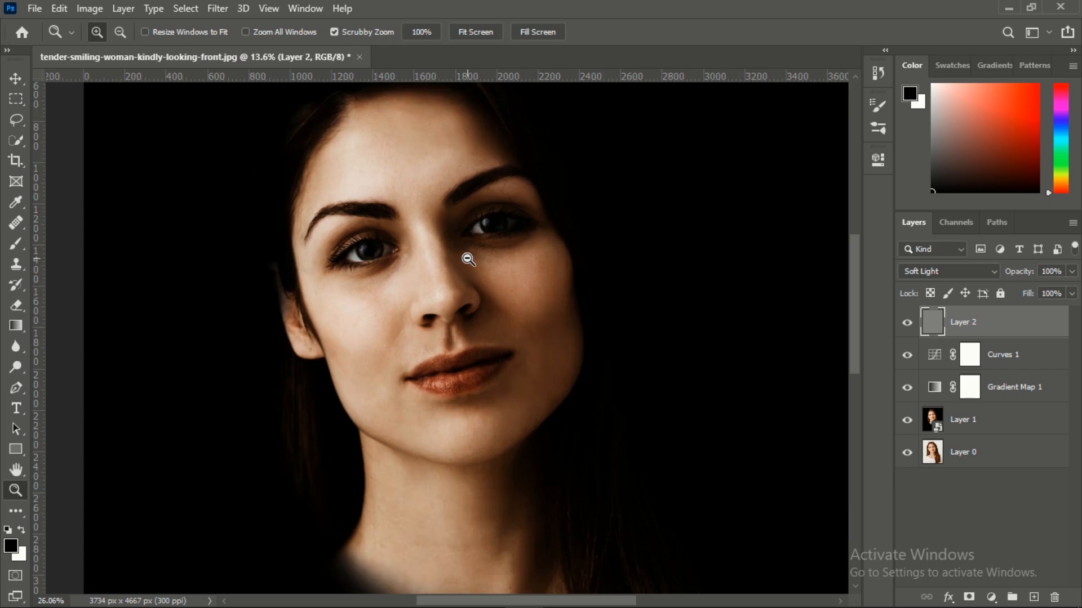
pyautogui.scroll(3, 465, 273)
pyautogui.moveTo(435, 310); pyautogui.dragTo(458, 319)
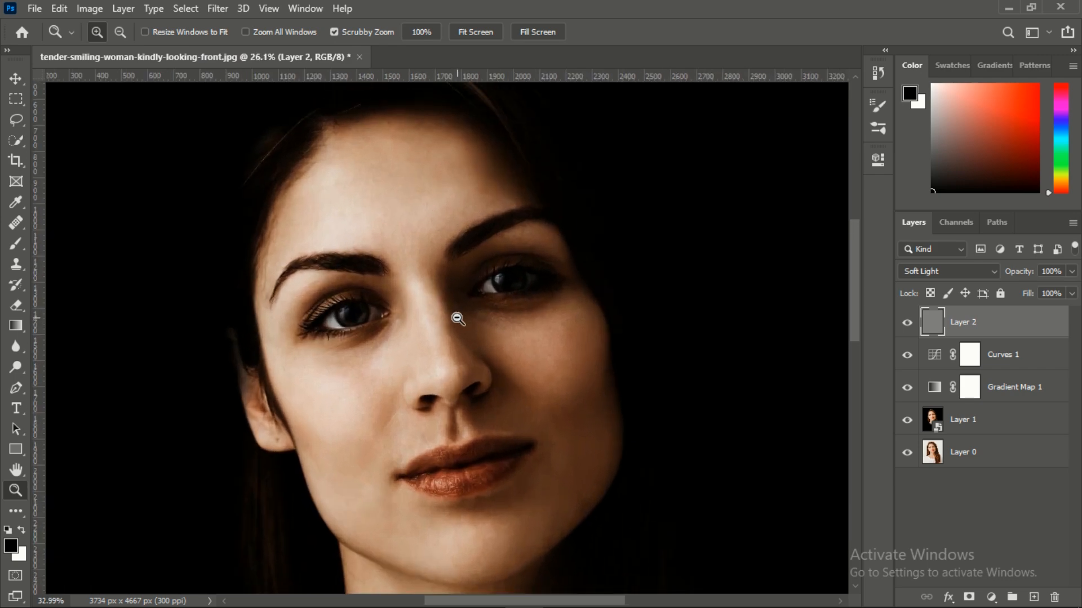
pyautogui.click(15, 367)
pyautogui.moveTo(420, 287)
pyautogui.mouseDown()
pyautogui.moveTo(422, 303)
pyautogui.moveTo(433, 289)
pyautogui.moveTo(466, 450)
pyautogui.mouseUp()
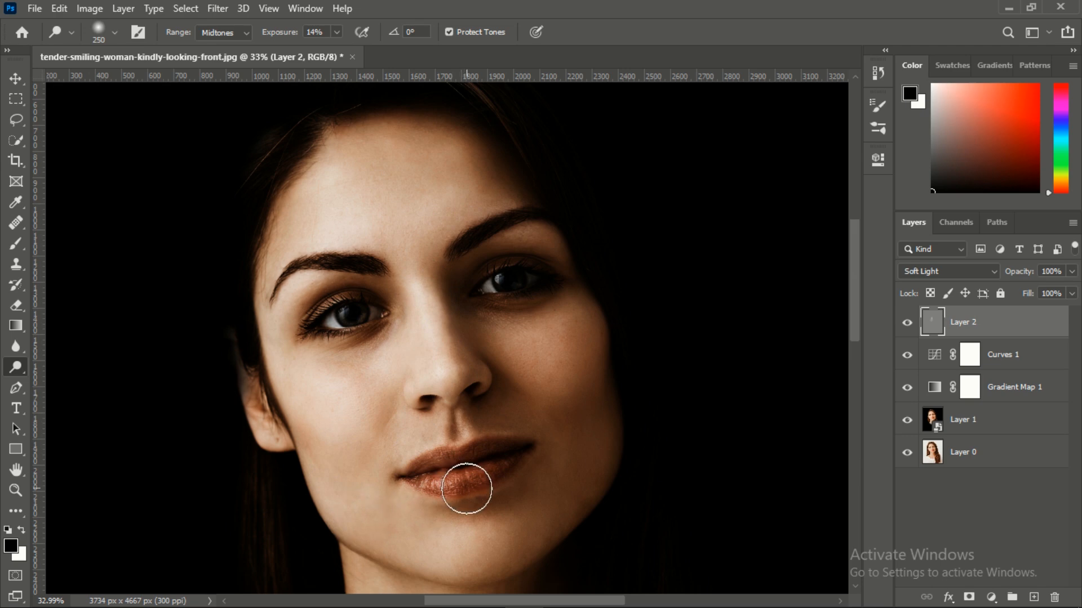
# Step: Dodge the skin around the woman's right eye and across the forehead on the gray layer
pyautogui.scroll(-2, 471, 483)
pyautogui.scroll(-1, 459, 489)
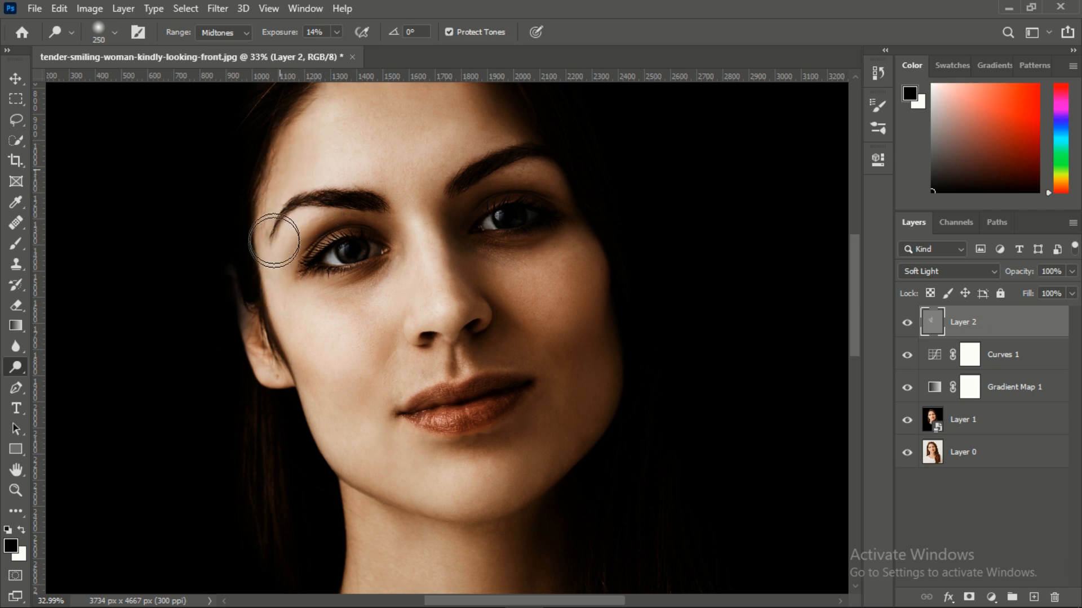
pyautogui.scroll(3, 285, 237)
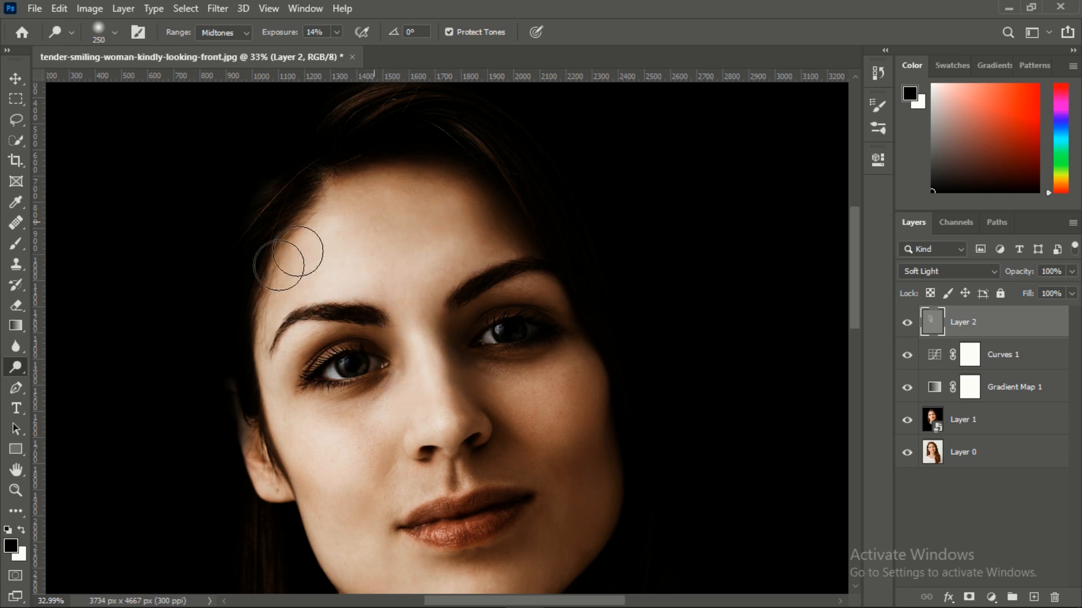
# Step: Reduce the Dodge brush to size 90 and brighten the woman's left eye and its upper eyelid
pyautogui.press('[')
pyautogui.press('[')
pyautogui.press('[')
pyautogui.press('[')
pyautogui.press('[')
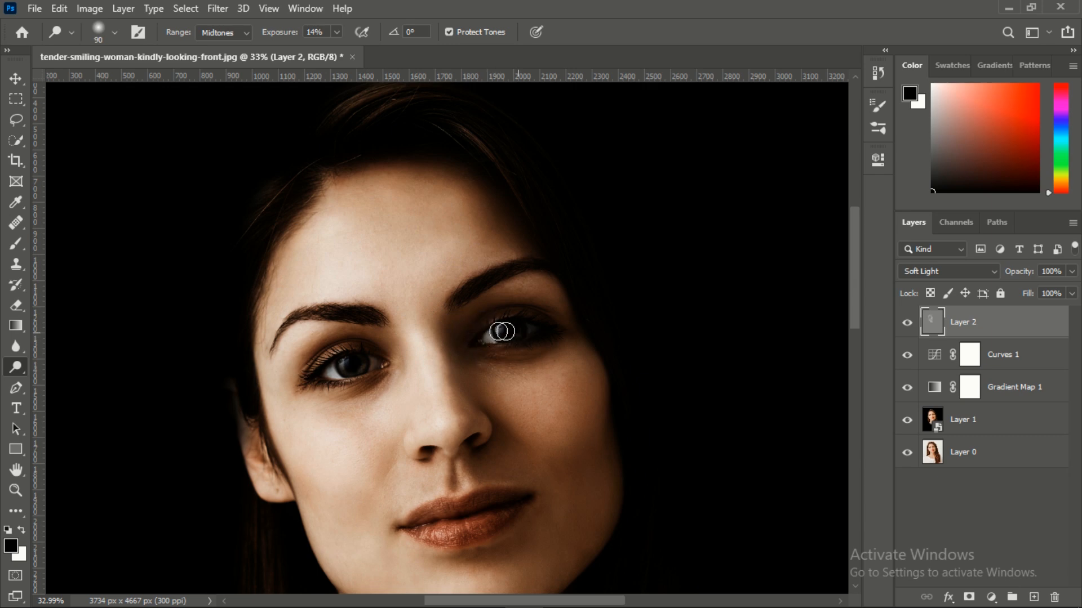
pyautogui.moveTo(488, 340)
pyautogui.mouseDown()
pyautogui.moveTo(531, 332)
pyautogui.moveTo(513, 333)
pyautogui.mouseUp()
pyautogui.moveTo(512, 292)
pyautogui.mouseDown()
pyautogui.moveTo(559, 278)
pyautogui.moveTo(554, 294)
pyautogui.moveTo(504, 297)
pyautogui.moveTo(517, 282)
pyautogui.moveTo(525, 308)
pyautogui.mouseUp()
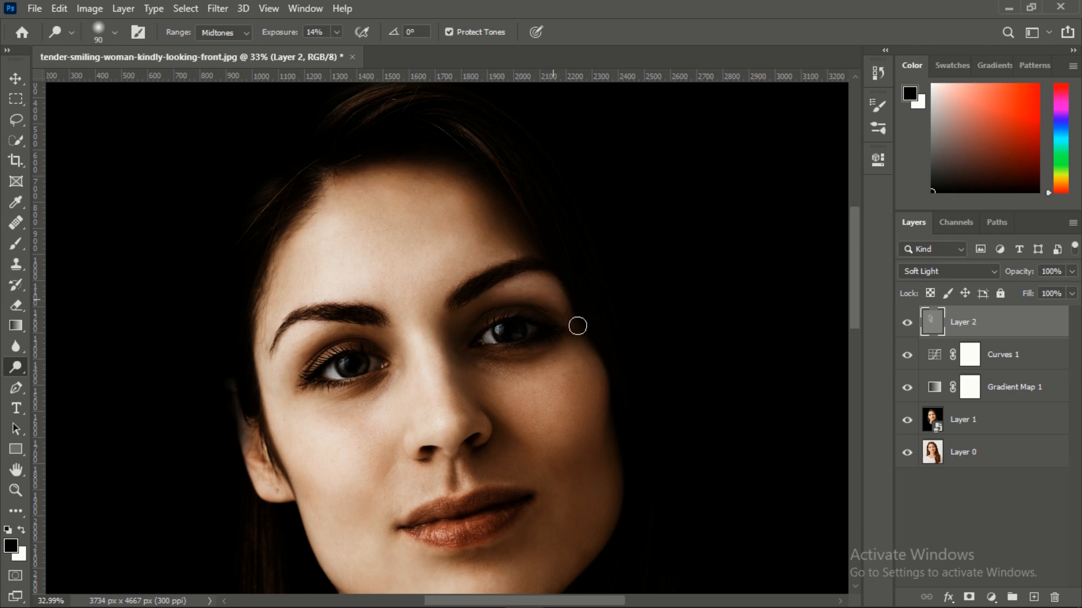
# Step: Enlarge the Dodge brush to size 200 and brighten the woman's left cheek and the line from the nose to the lips
pyautogui.press(']')
pyautogui.press(']')
pyautogui.press(']')
pyautogui.press(']')
pyautogui.press(']')
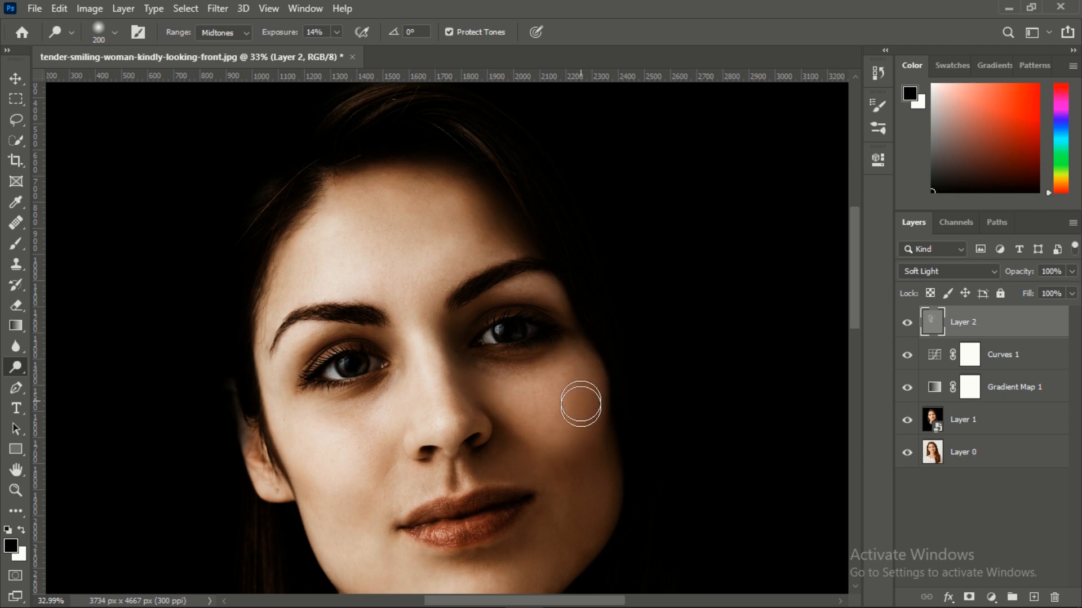
pyautogui.scroll(-3, 586, 425)
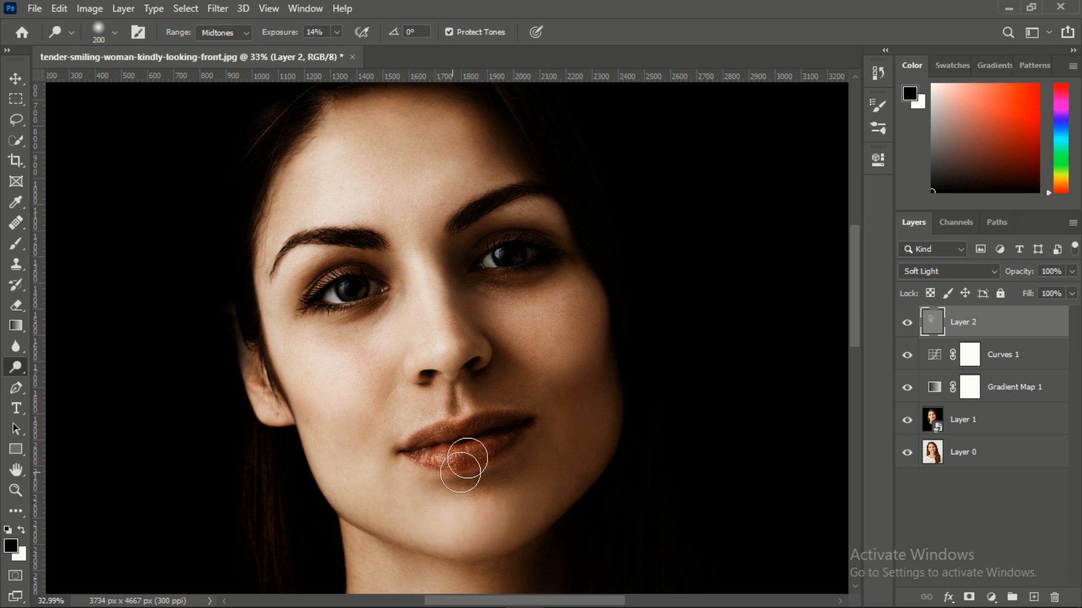
pyautogui.moveTo(434, 309)
pyautogui.mouseDown()
pyautogui.moveTo(433, 272)
pyautogui.moveTo(460, 332)
pyautogui.moveTo(429, 301)
pyautogui.moveTo(439, 294)
pyautogui.moveTo(478, 347)
pyautogui.moveTo(417, 262)
pyautogui.moveTo(369, 369)
pyautogui.moveTo(409, 323)
pyautogui.moveTo(390, 367)
pyautogui.moveTo(395, 414)
pyautogui.moveTo(435, 358)
pyautogui.moveTo(453, 389)
pyautogui.moveTo(453, 428)
pyautogui.moveTo(451, 388)
pyautogui.moveTo(456, 418)
pyautogui.moveTo(493, 448)
pyautogui.moveTo(509, 436)
pyautogui.moveTo(435, 452)
pyautogui.mouseUp()
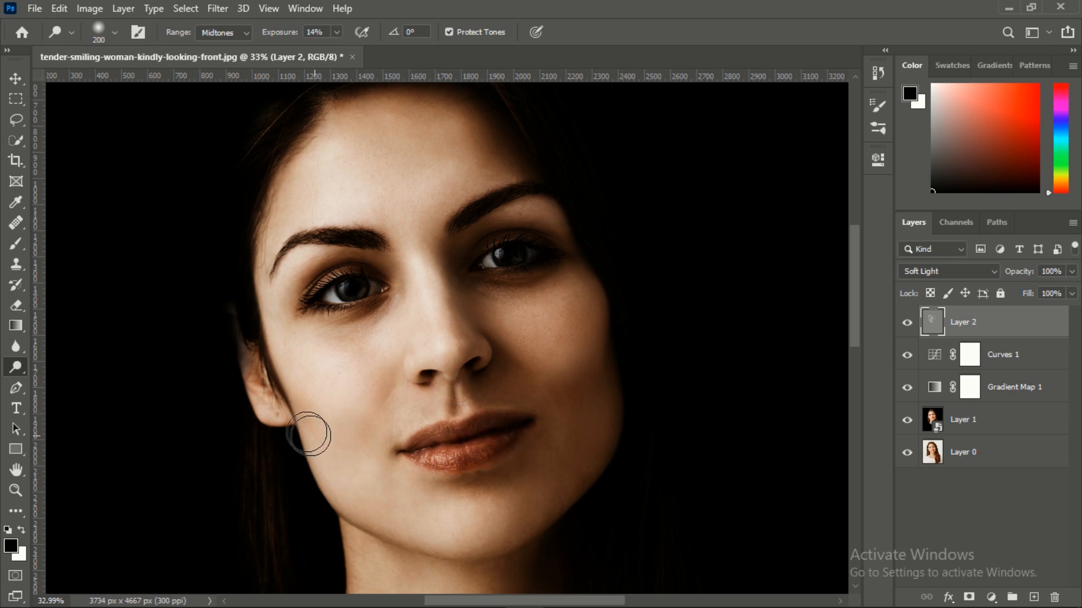
# Step: Dodge the neck, the center of the forehead and the outer corner of the woman's right eye
pyautogui.scroll(-3, 363, 476)
pyautogui.scroll(-4, 382, 456)
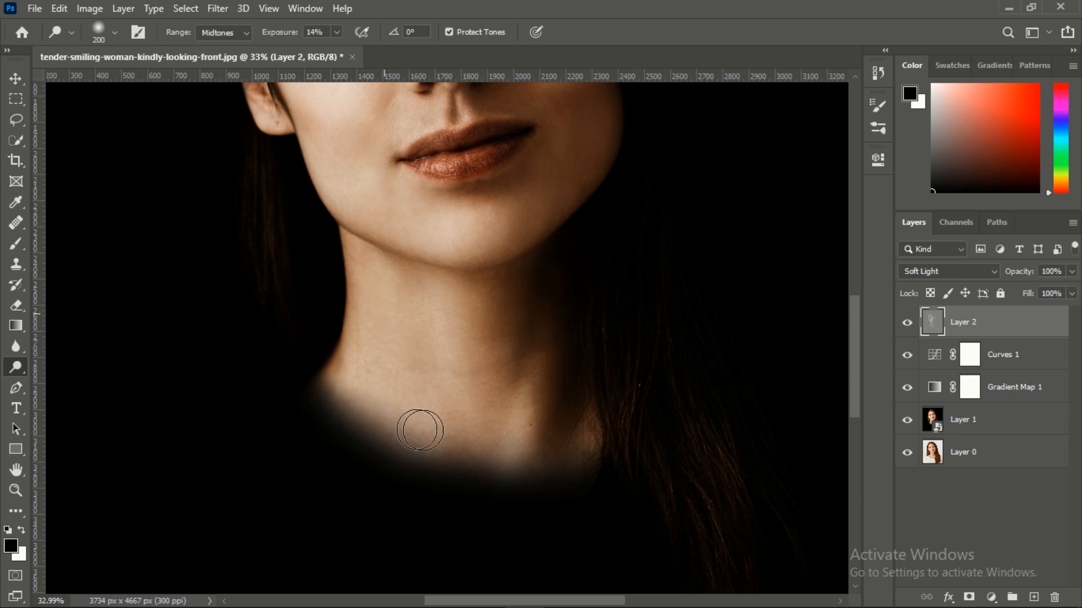
pyautogui.scroll(5, 432, 434)
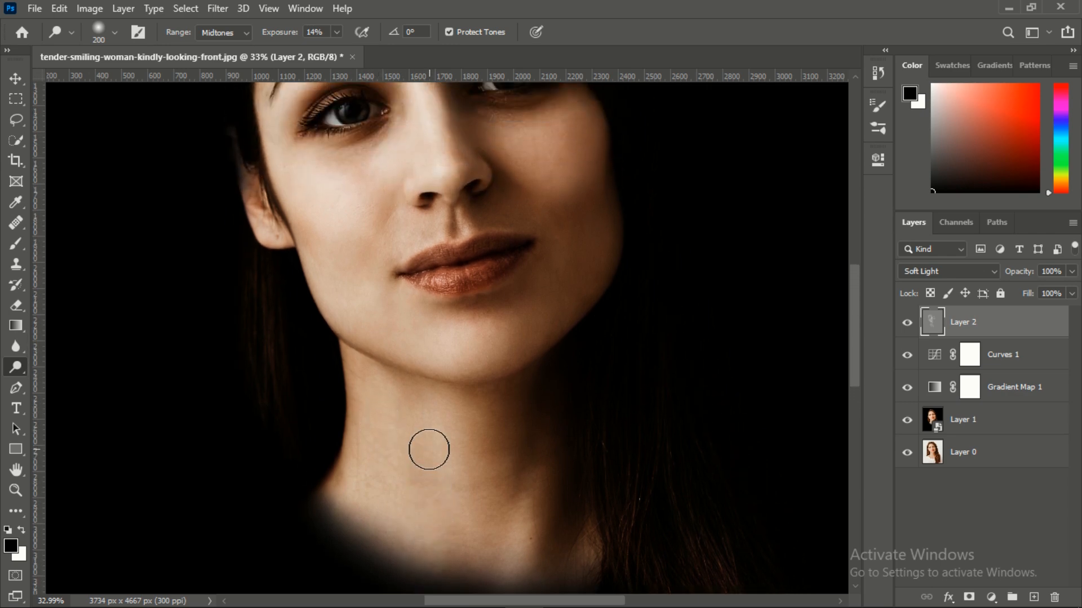
pyautogui.scroll(3, 425, 453)
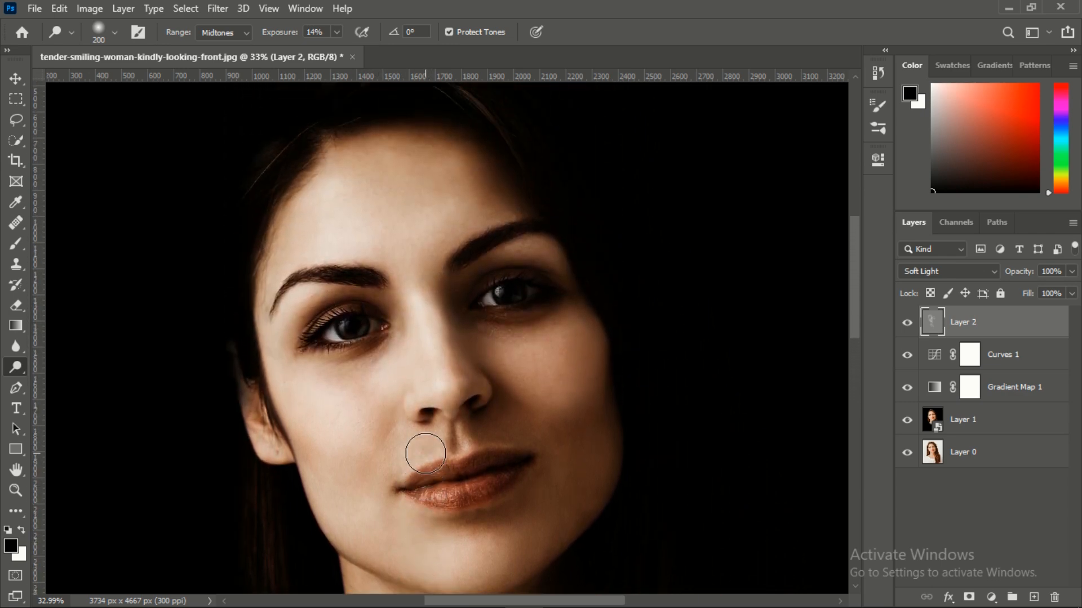
pyautogui.moveTo(449, 206)
pyautogui.mouseDown()
pyautogui.moveTo(326, 223)
pyautogui.moveTo(430, 192)
pyautogui.moveTo(343, 202)
pyautogui.moveTo(433, 184)
pyautogui.moveTo(387, 181)
pyautogui.moveTo(310, 223)
pyautogui.moveTo(432, 206)
pyautogui.mouseUp()
pyautogui.moveTo(421, 246)
pyautogui.mouseDown()
pyautogui.moveTo(406, 256)
pyautogui.moveTo(435, 251)
pyautogui.moveTo(442, 224)
pyautogui.moveTo(411, 321)
pyautogui.moveTo(411, 261)
pyautogui.moveTo(394, 363)
pyautogui.moveTo(288, 341)
pyautogui.mouseUp()
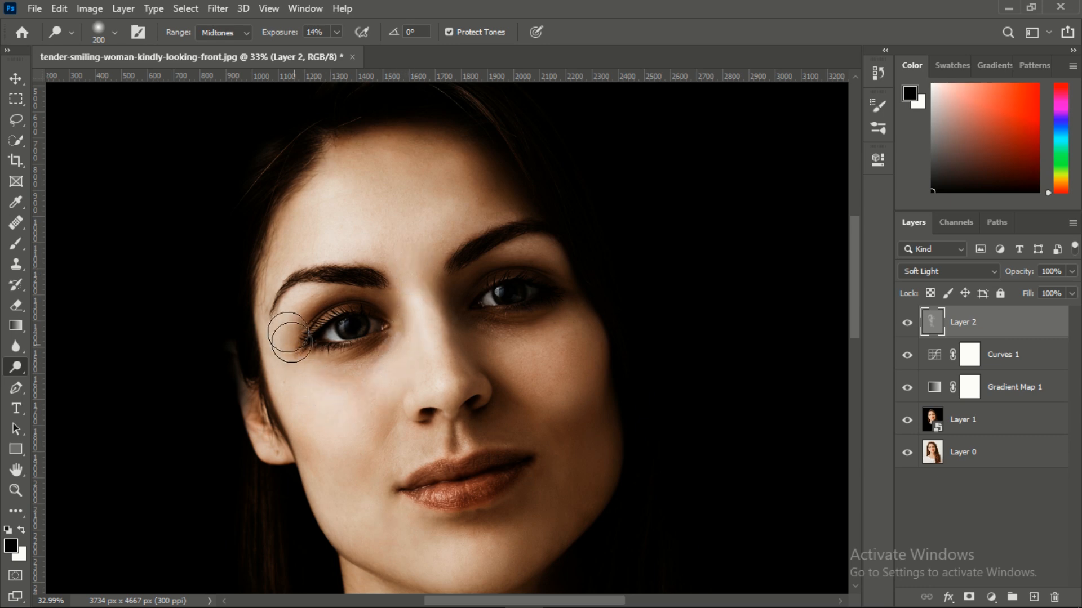
# Step: Dodge the woman's right cheek, the chin and jawline, and the hair just below her ear
pyautogui.scroll(-3, 288, 341)
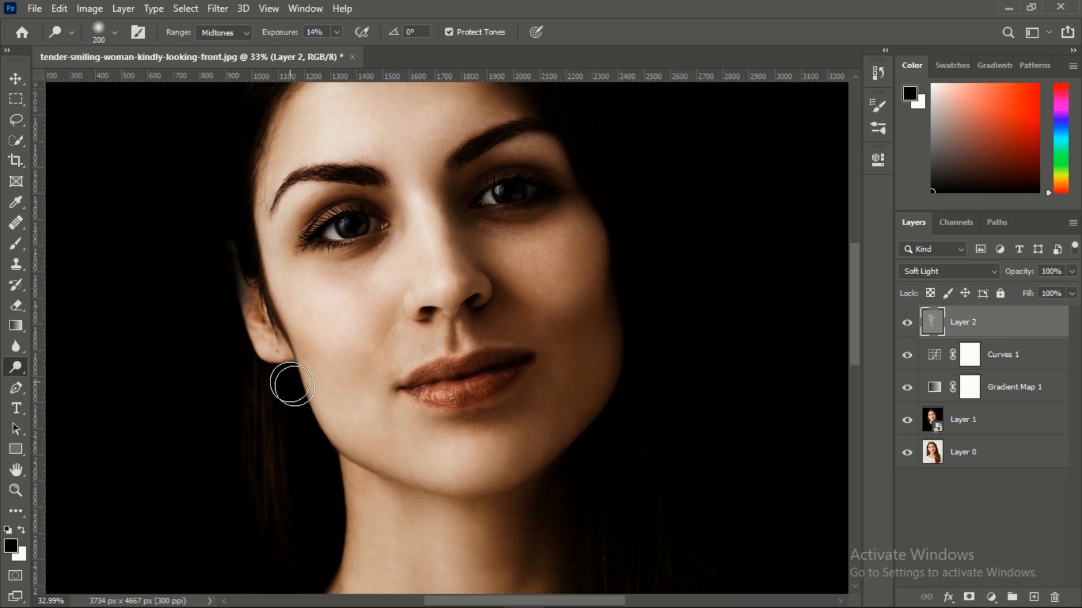
pyautogui.moveTo(374, 387)
pyautogui.mouseDown()
pyautogui.moveTo(340, 362)
pyautogui.moveTo(480, 411)
pyautogui.moveTo(355, 363)
pyautogui.moveTo(504, 356)
pyautogui.moveTo(352, 357)
pyautogui.moveTo(372, 331)
pyautogui.moveTo(428, 330)
pyautogui.mouseUp()
pyautogui.moveTo(439, 414); pyautogui.dragTo(397, 417)
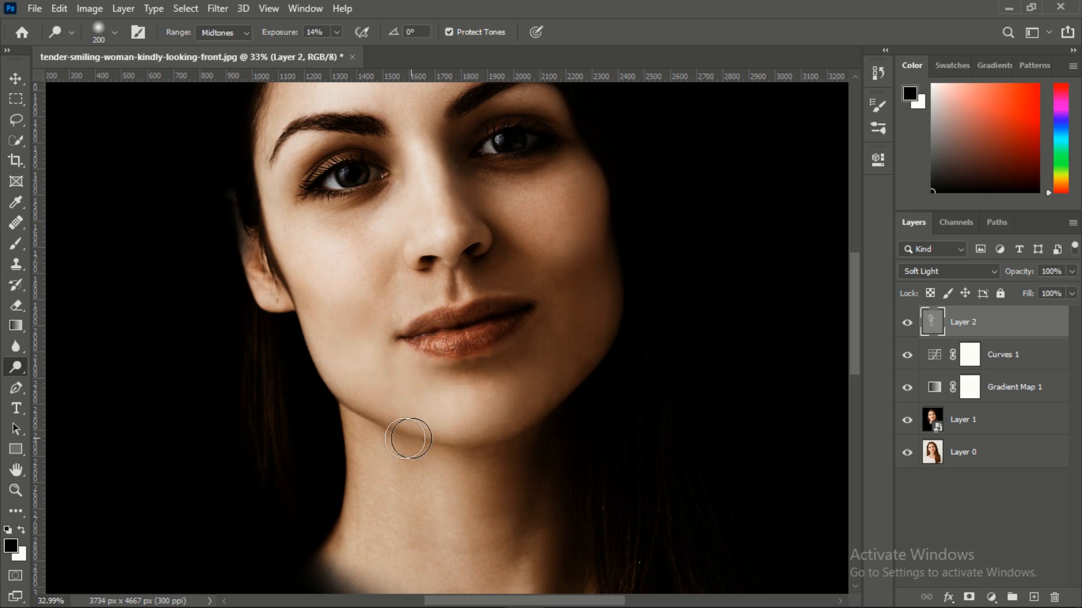
pyautogui.moveTo(263, 343)
pyautogui.mouseDown()
pyautogui.moveTo(305, 491)
pyautogui.moveTo(285, 489)
pyautogui.moveTo(271, 350)
pyautogui.mouseUp()
# Step: Switch the Dodge range to Highlights and brighten the hair strands hanging below the woman's right ear
pyautogui.click(228, 34)
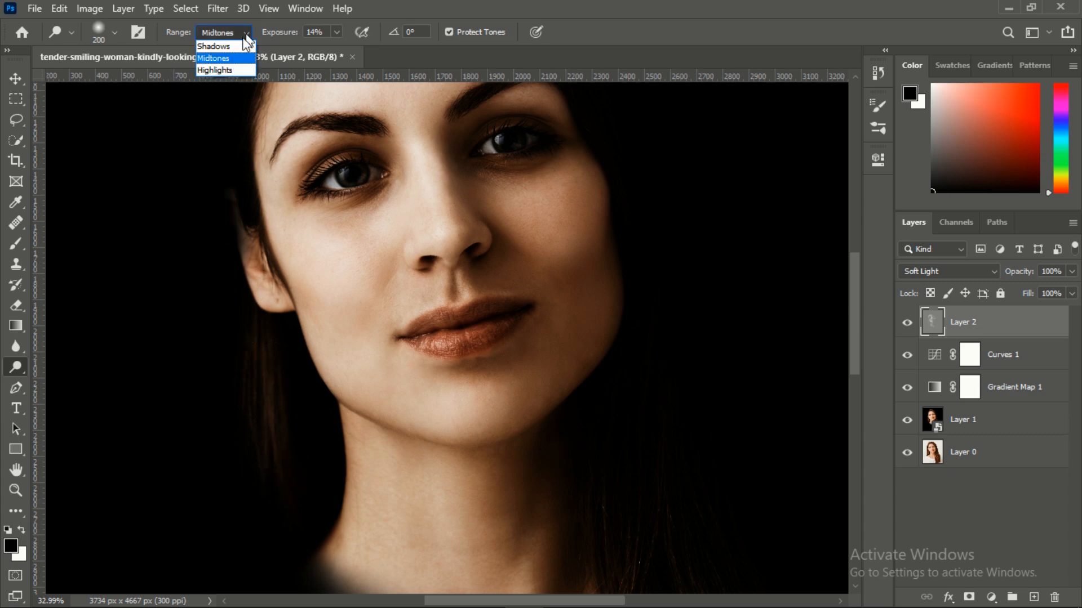
pyautogui.click(228, 71)
pyautogui.moveTo(262, 359)
pyautogui.mouseDown()
pyautogui.moveTo(265, 437)
pyautogui.moveTo(272, 374)
pyautogui.moveTo(284, 422)
pyautogui.moveTo(292, 529)
pyautogui.moveTo(266, 343)
pyautogui.moveTo(245, 412)
pyautogui.moveTo(254, 401)
pyautogui.moveTo(295, 512)
pyautogui.mouseUp()
# Step: Dodge the long hair strands falling beside the neck on the woman's left side using the Highlights range
pyautogui.scroll(-3, 648, 507)
pyautogui.scroll(-1, 686, 494)
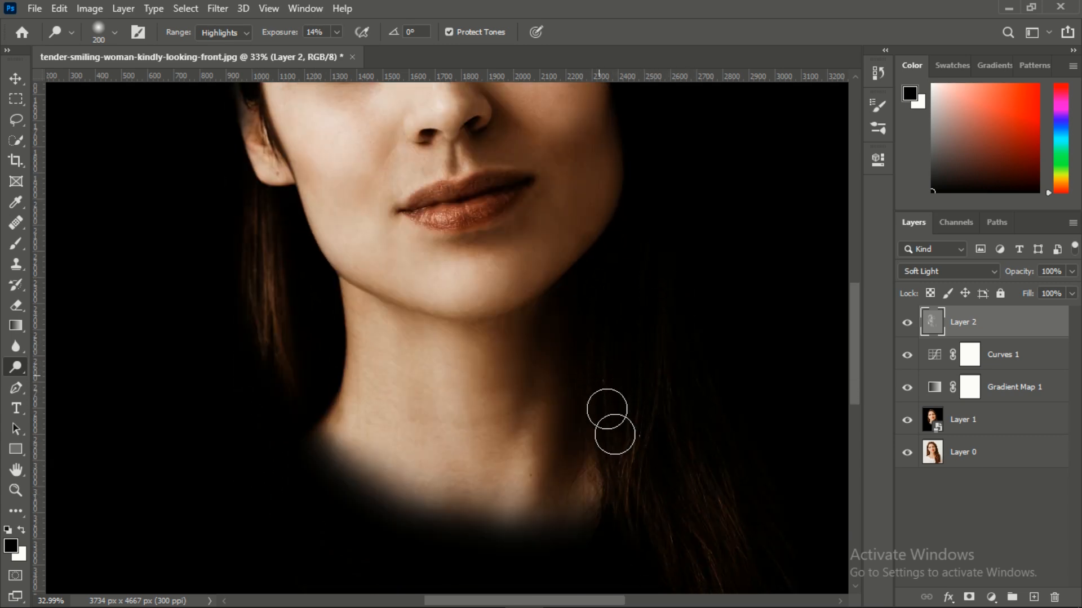
pyautogui.scroll(-2, 717, 408)
pyautogui.scroll(-1, 717, 409)
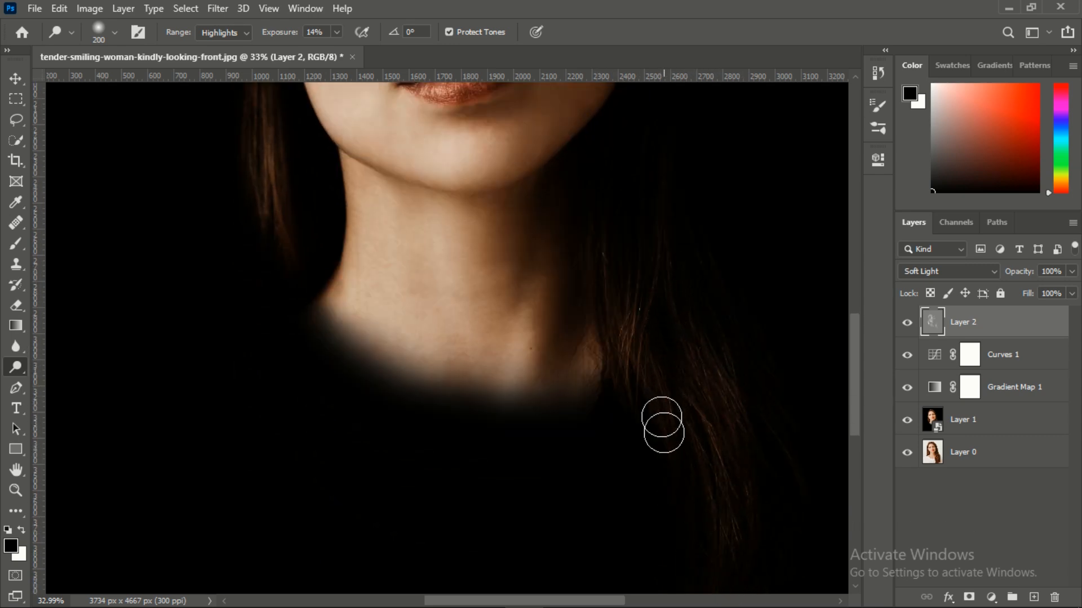
pyautogui.scroll(-2, 753, 473)
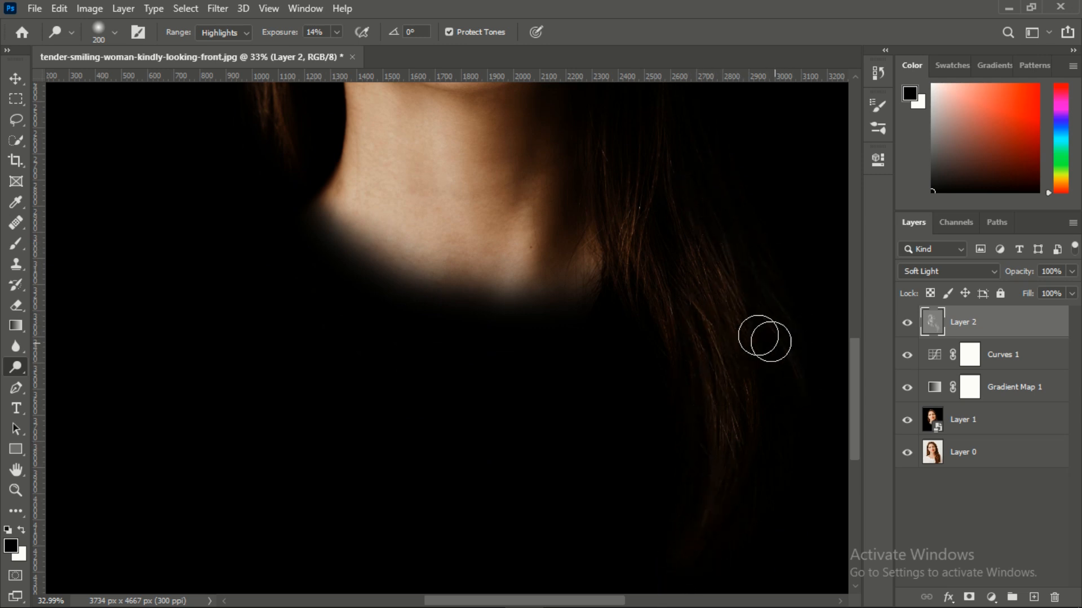
pyautogui.moveTo(702, 234)
pyautogui.mouseDown()
pyautogui.moveTo(599, 398)
pyautogui.moveTo(529, 314)
pyautogui.mouseUp()
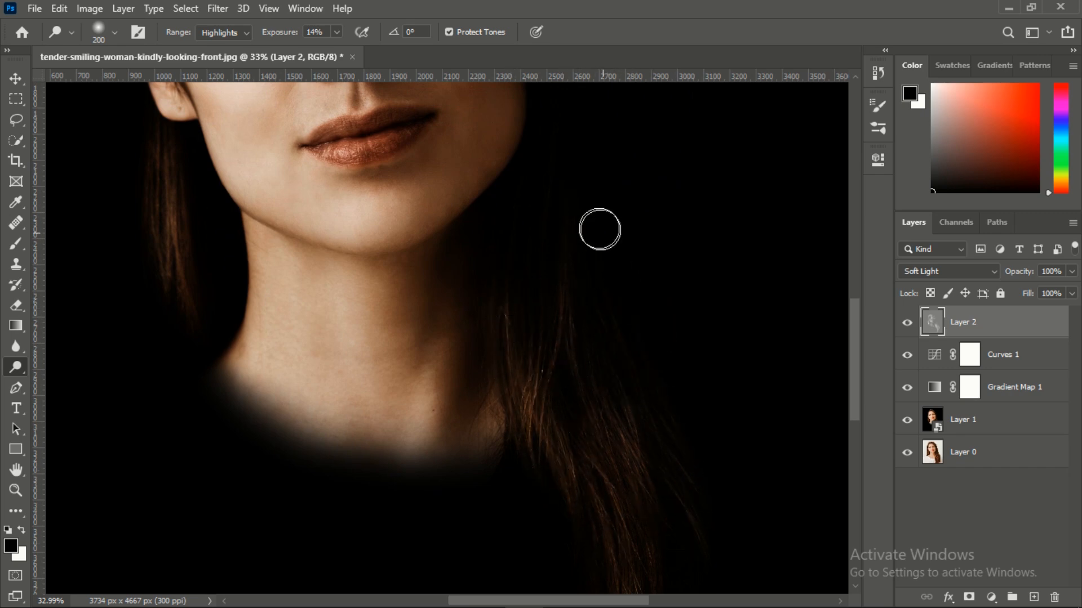
pyautogui.moveTo(547, 354); pyautogui.dragTo(538, 543)
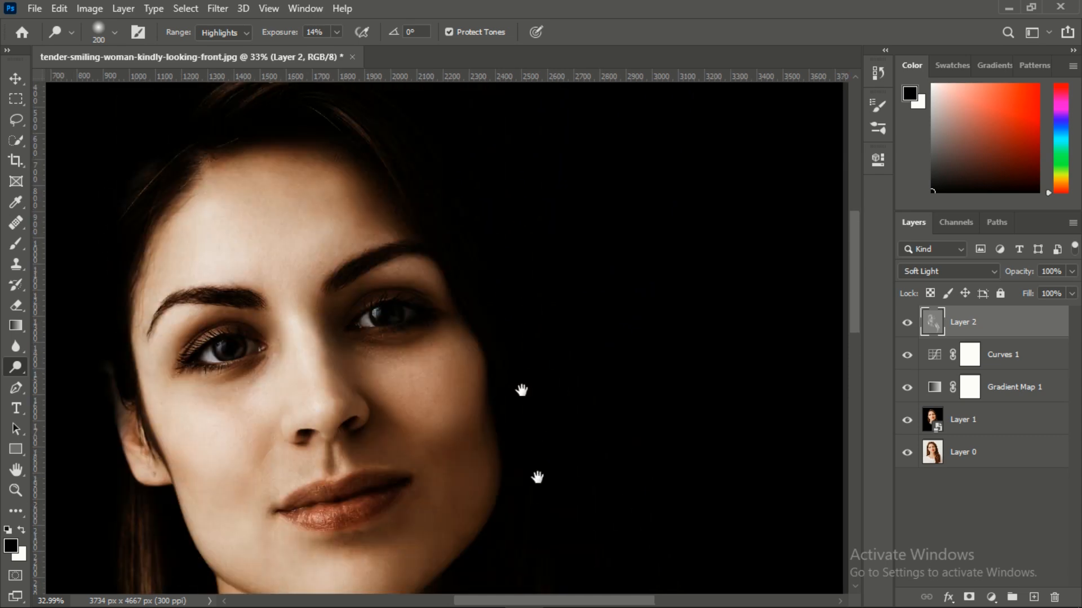
# Step: Dodge the hair on the crown and along both sides of the woman's forehead using the Highlights range
pyautogui.moveTo(475, 329)
pyautogui.mouseDown()
pyautogui.moveTo(488, 397)
pyautogui.moveTo(330, 251)
pyautogui.moveTo(425, 356)
pyautogui.moveTo(371, 272)
pyautogui.moveTo(330, 238)
pyautogui.moveTo(424, 338)
pyautogui.moveTo(368, 272)
pyautogui.moveTo(360, 245)
pyautogui.moveTo(302, 225)
pyautogui.moveTo(217, 263)
pyautogui.moveTo(301, 227)
pyautogui.moveTo(357, 241)
pyautogui.moveTo(398, 266)
pyautogui.moveTo(309, 234)
pyautogui.moveTo(263, 239)
pyautogui.moveTo(236, 256)
pyautogui.mouseUp()
pyautogui.moveTo(290, 219)
pyautogui.mouseDown()
pyautogui.moveTo(265, 255)
pyautogui.moveTo(191, 273)
pyautogui.moveTo(204, 258)
pyautogui.moveTo(271, 249)
pyautogui.moveTo(217, 269)
pyautogui.moveTo(255, 245)
pyautogui.moveTo(372, 258)
pyautogui.moveTo(335, 276)
pyautogui.moveTo(285, 236)
pyautogui.moveTo(370, 251)
pyautogui.moveTo(422, 311)
pyautogui.moveTo(355, 265)
pyautogui.moveTo(394, 282)
pyautogui.moveTo(425, 351)
pyautogui.moveTo(397, 312)
pyautogui.moveTo(301, 236)
pyautogui.moveTo(238, 237)
pyautogui.moveTo(321, 238)
pyautogui.moveTo(374, 273)
pyautogui.moveTo(400, 303)
pyautogui.moveTo(380, 334)
pyautogui.mouseUp()
pyautogui.moveTo(245, 279)
pyautogui.mouseDown()
pyautogui.moveTo(374, 210)
pyautogui.moveTo(405, 174)
pyautogui.mouseUp()
pyautogui.moveTo(338, 221)
pyautogui.mouseDown()
pyautogui.moveTo(289, 250)
pyautogui.moveTo(326, 243)
pyautogui.moveTo(338, 220)
pyautogui.moveTo(319, 231)
pyautogui.moveTo(352, 212)
pyautogui.moveTo(323, 220)
pyautogui.moveTo(297, 263)
pyautogui.moveTo(324, 219)
pyautogui.moveTo(296, 237)
pyautogui.moveTo(288, 279)
pyautogui.moveTo(323, 233)
pyautogui.moveTo(295, 265)
pyautogui.moveTo(278, 331)
pyautogui.moveTo(307, 255)
pyautogui.moveTo(288, 333)
pyautogui.moveTo(340, 220)
pyautogui.moveTo(292, 340)
pyautogui.moveTo(308, 501)
pyautogui.moveTo(314, 471)
pyautogui.mouseUp()
pyautogui.moveTo(329, 512); pyautogui.dragTo(319, 494)
pyautogui.moveTo(381, 175)
pyautogui.mouseDown()
pyautogui.moveTo(394, 151)
pyautogui.moveTo(521, 147)
pyautogui.moveTo(571, 218)
pyautogui.mouseUp()
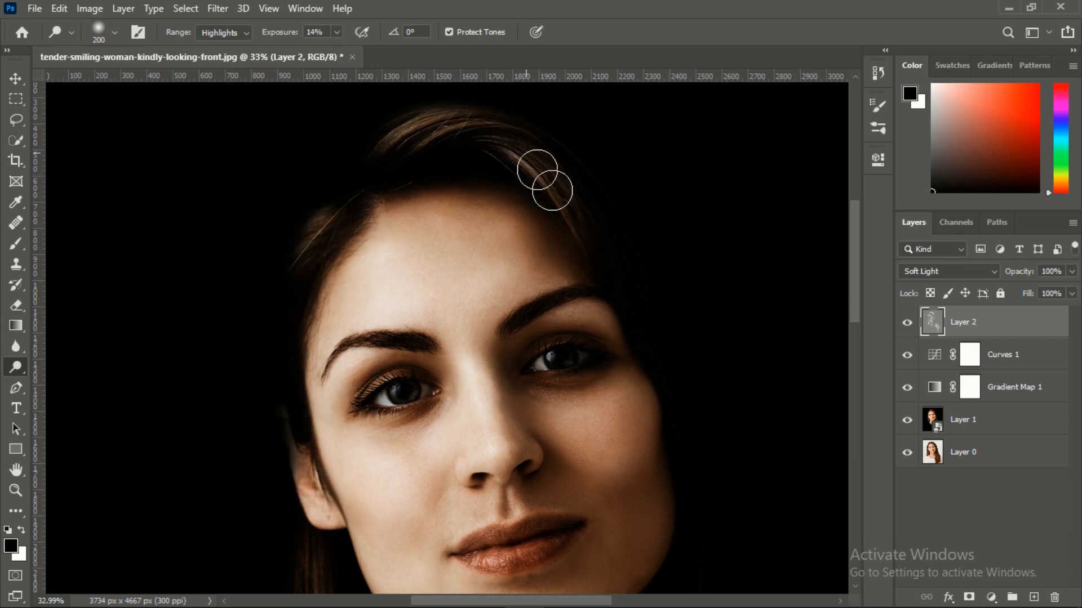
pyautogui.scroll(-4, 633, 367)
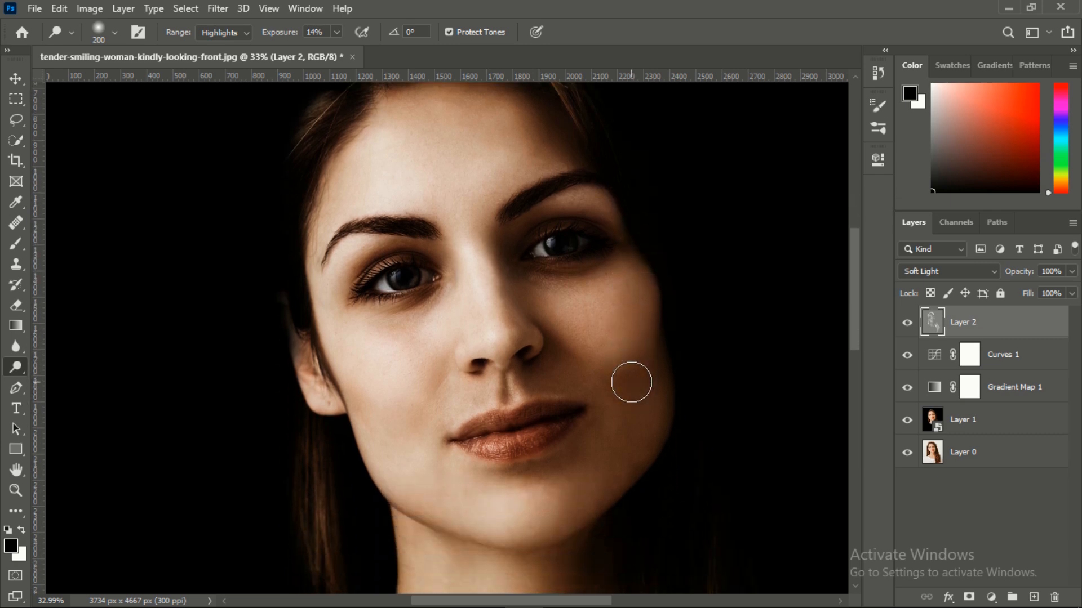
pyautogui.click(15, 490)
pyautogui.moveTo(487, 394); pyautogui.dragTo(457, 413)
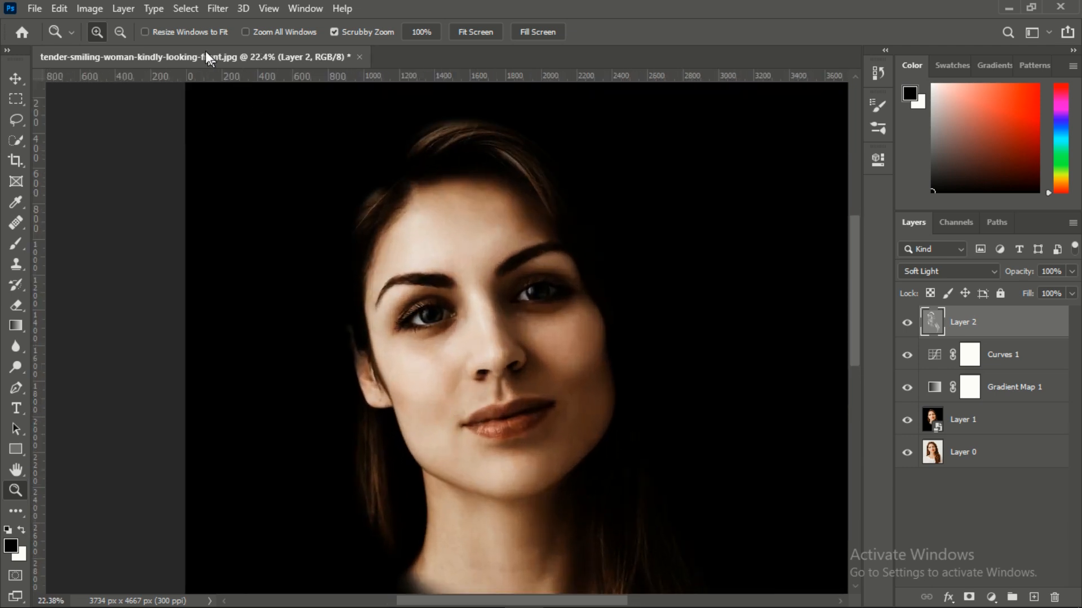
pyautogui.moveTo(449, 346); pyautogui.dragTo(497, 340)
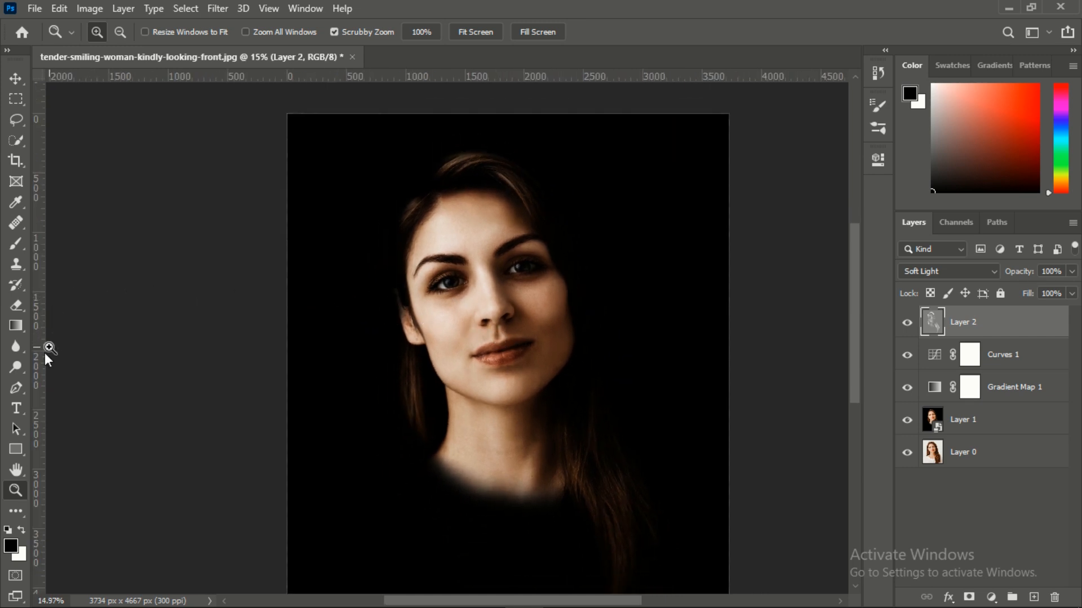
# Step: Soften the dodging on Layer 2 with a Gaussian Blur and compare the portrait with and without that layer
pyautogui.click(16, 367)
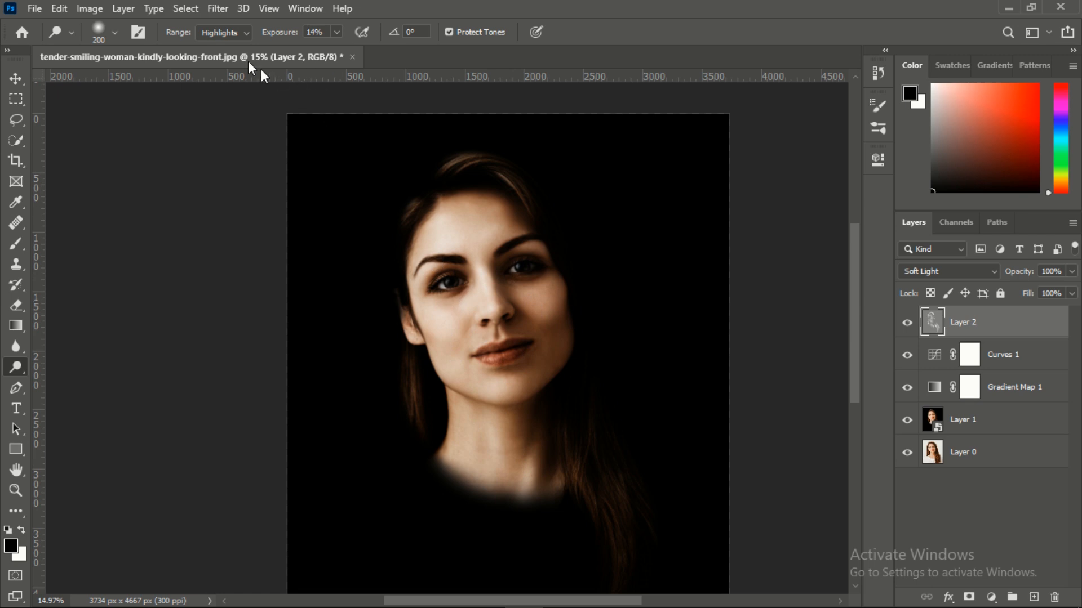
pyautogui.click(218, 9)
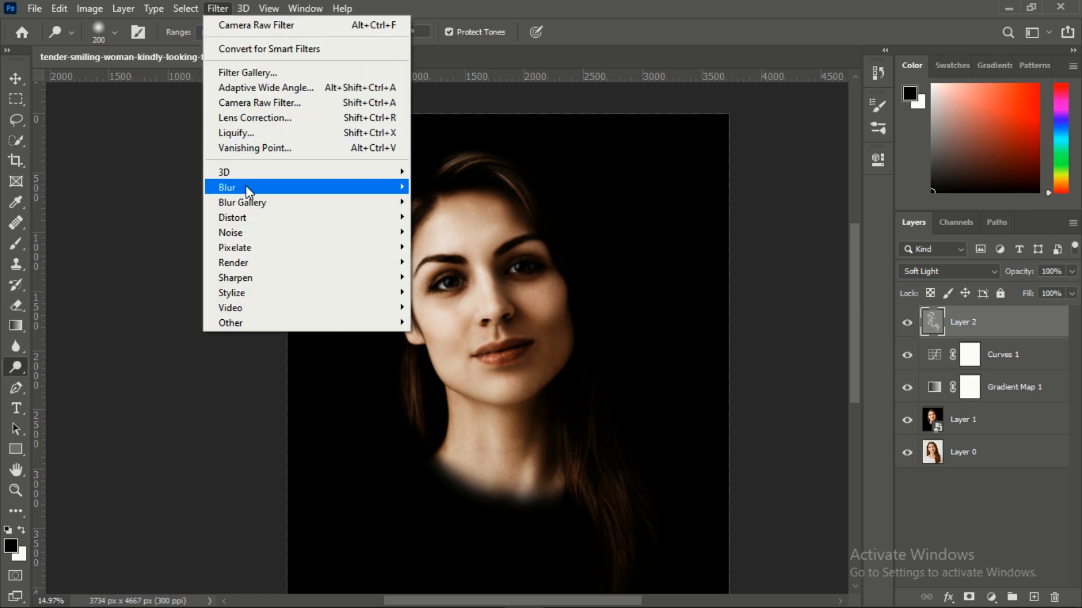
pyautogui.moveTo(325, 192)
pyautogui.click(452, 247)
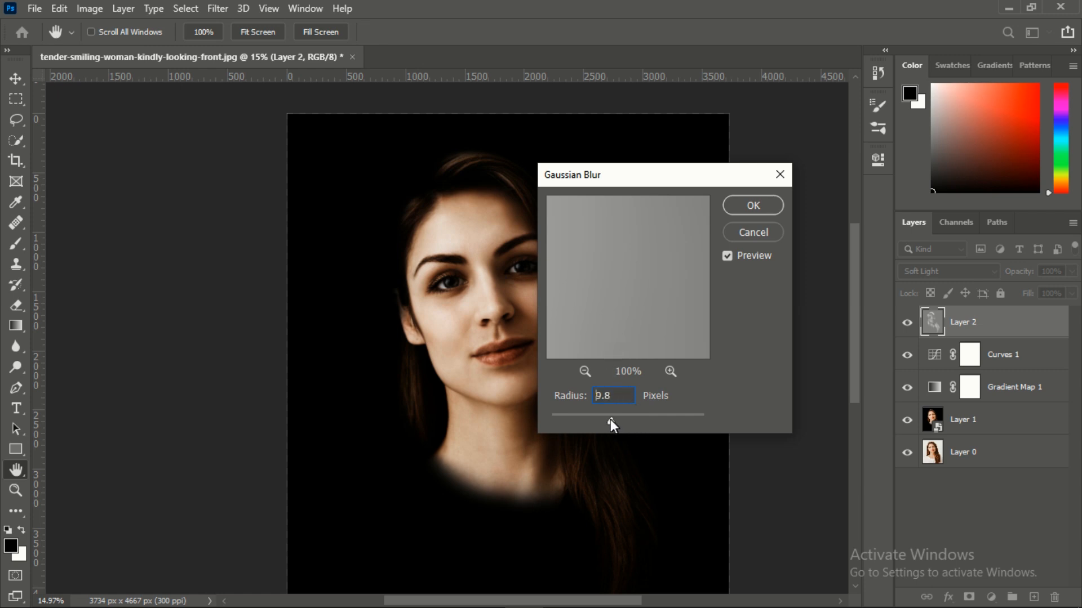
pyautogui.click(622, 422)
pyautogui.click(749, 207)
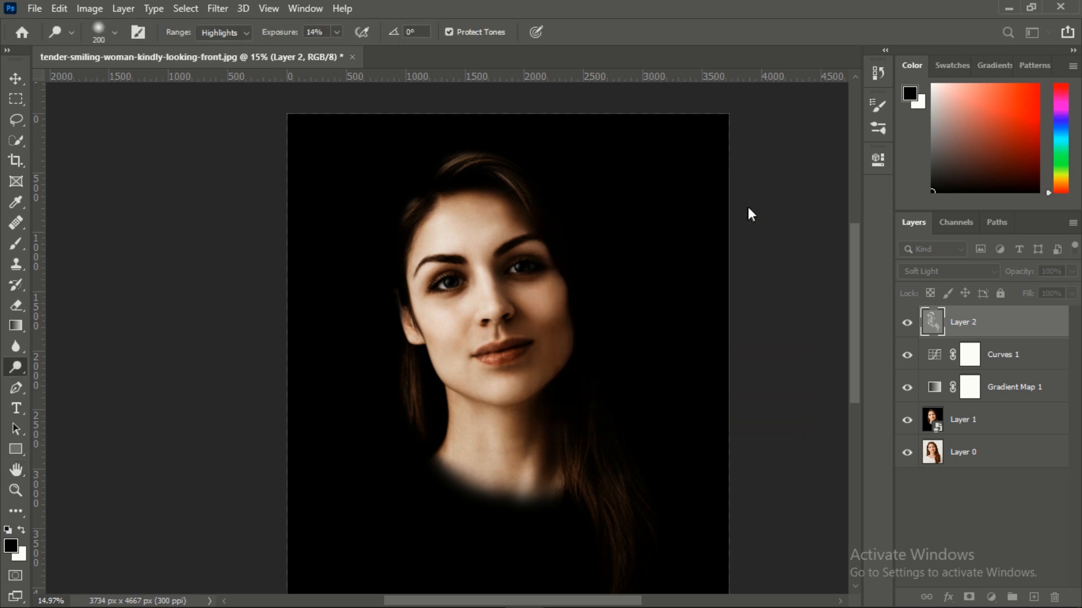
pyautogui.click(904, 329)
pyautogui.click(904, 329)
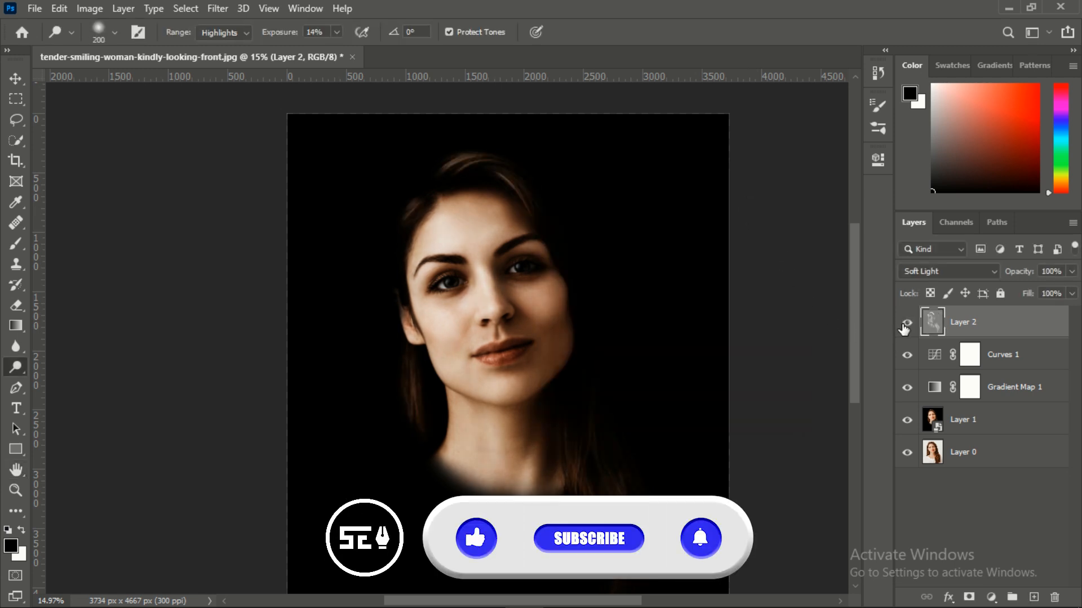
pyautogui.click(904, 328)
pyautogui.click(904, 329)
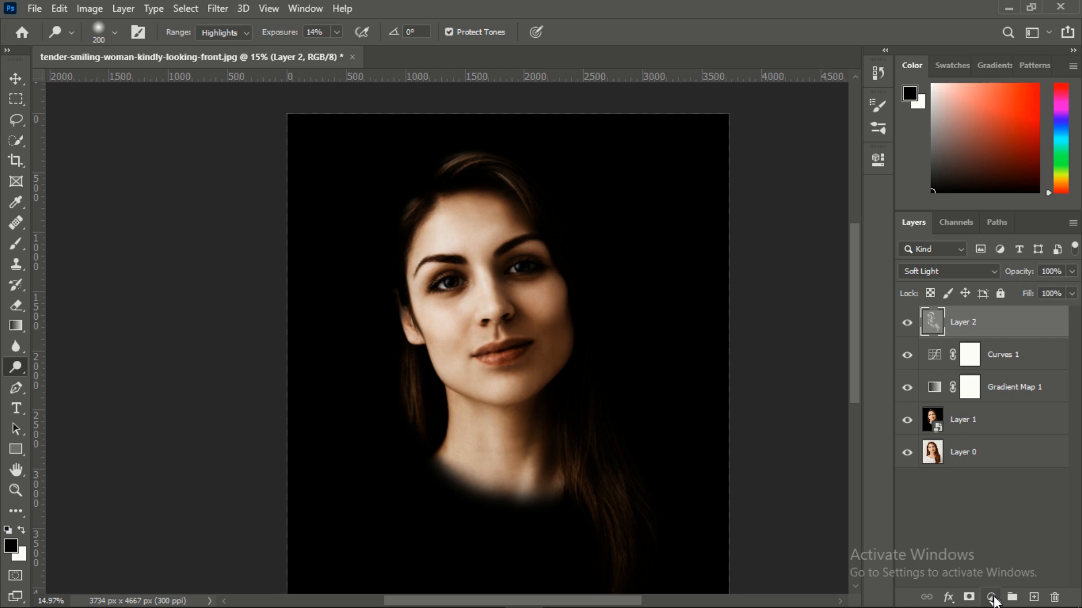
# Step: Add a Hue/Saturation adjustment layer above Layer 2 and set its Saturation to -27
pyautogui.click(991, 598)
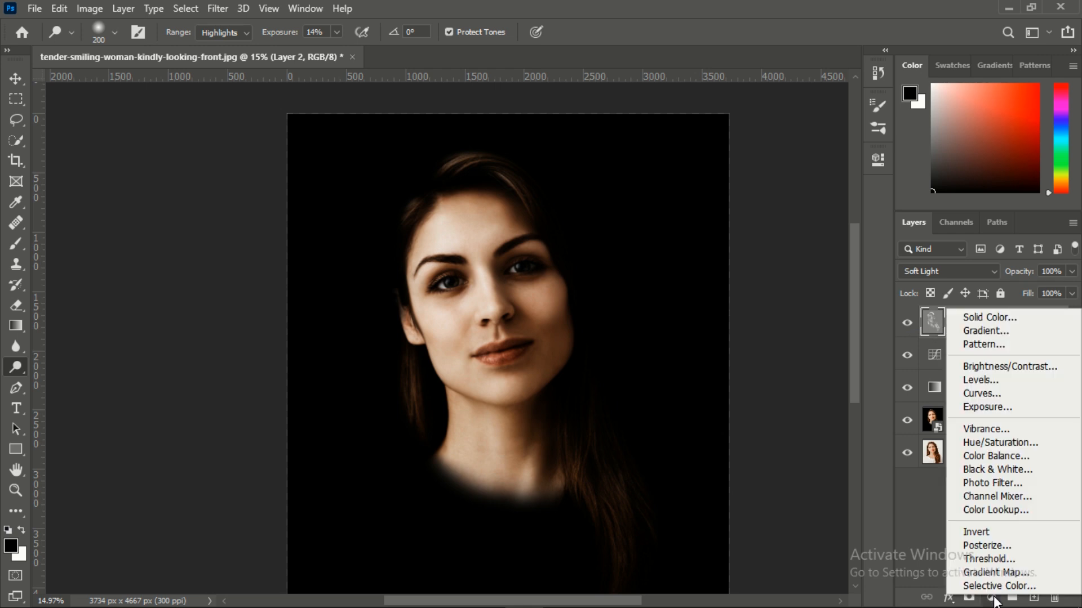
pyautogui.click(1005, 443)
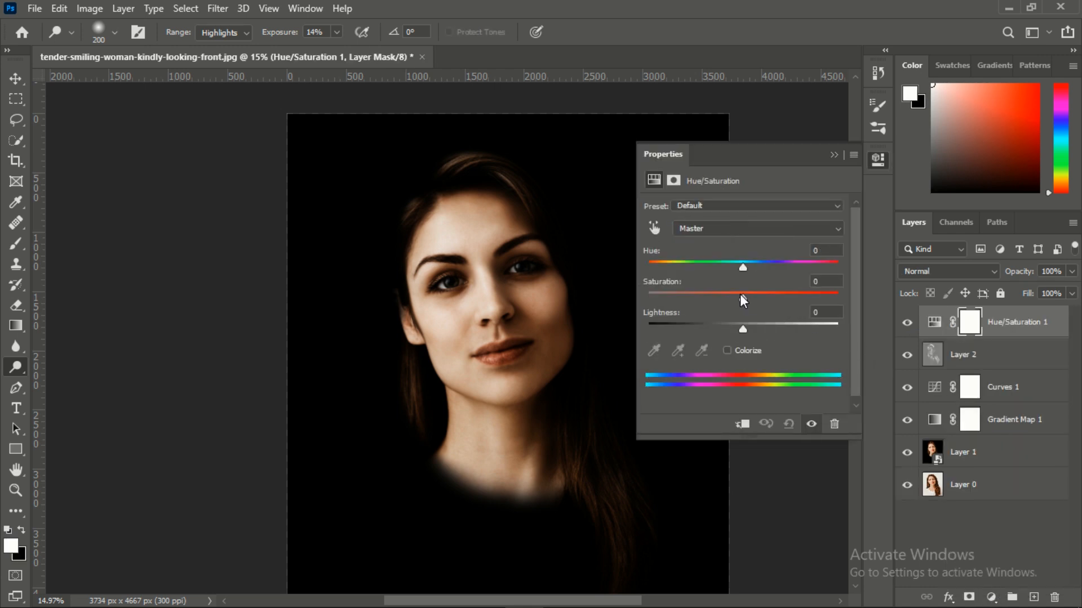
pyautogui.moveTo(742, 295); pyautogui.dragTo(723, 293)
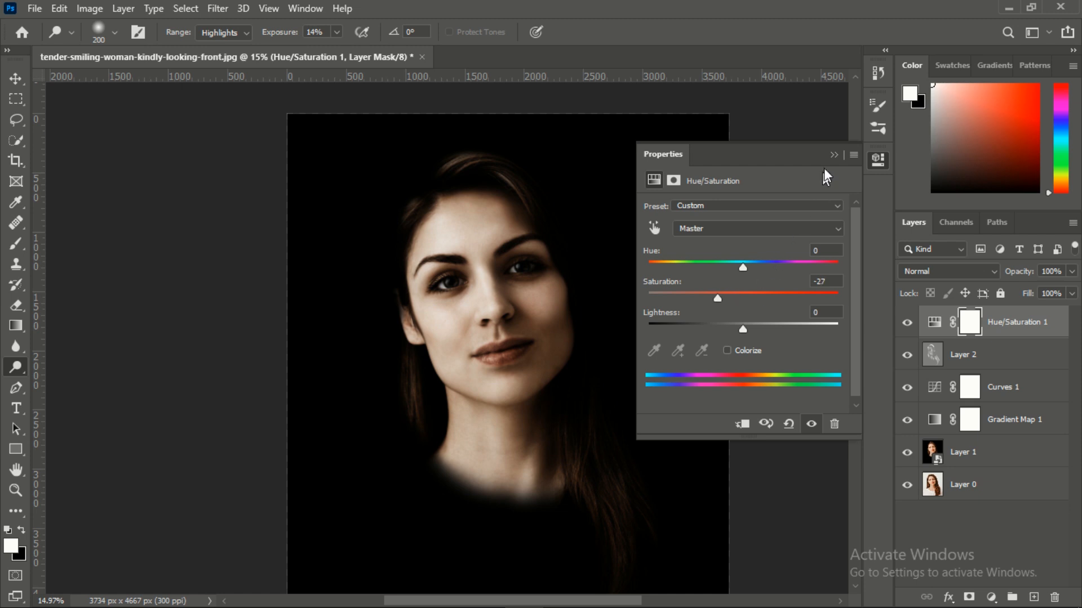
pyautogui.click(833, 155)
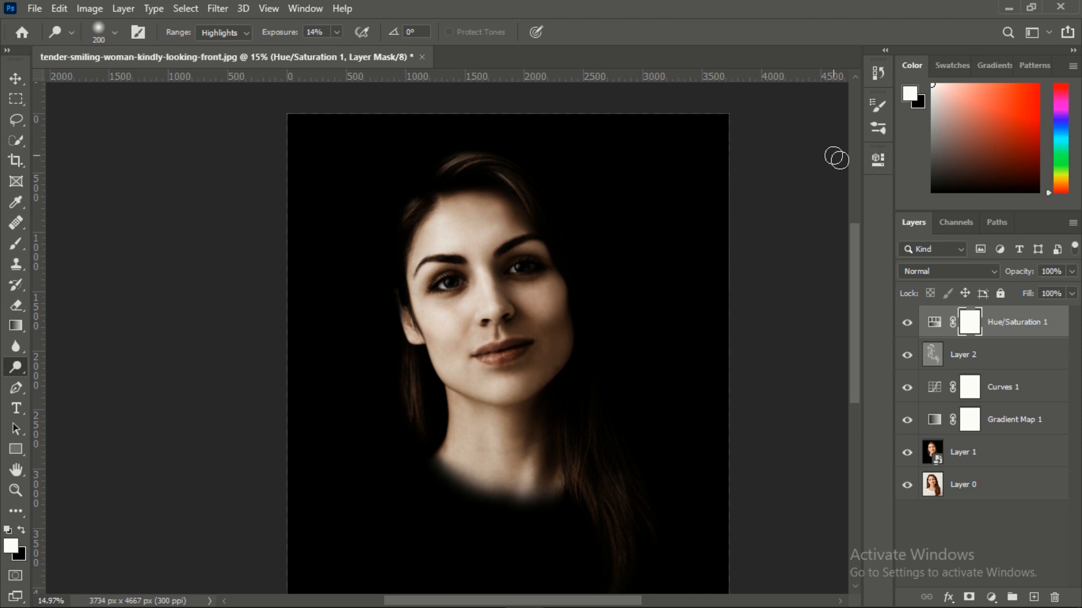
# Step: Stamp all visible layers into a new layer on top of the stack and convert it to a smart object
pyautogui.click(936, 329)
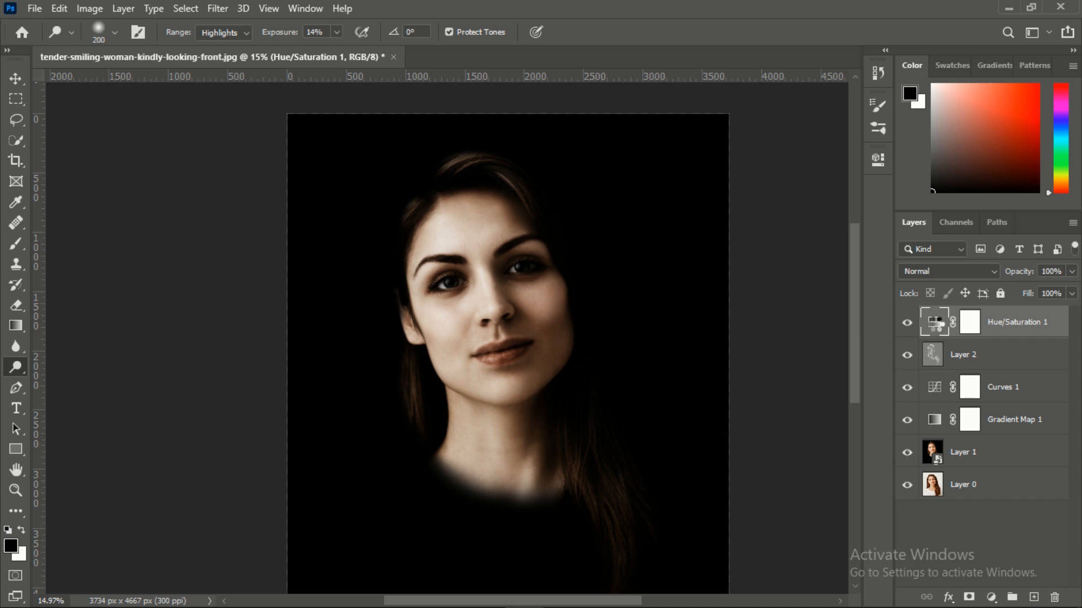
pyautogui.hotkey('ctrl', 'shift', 'alt', 'e')
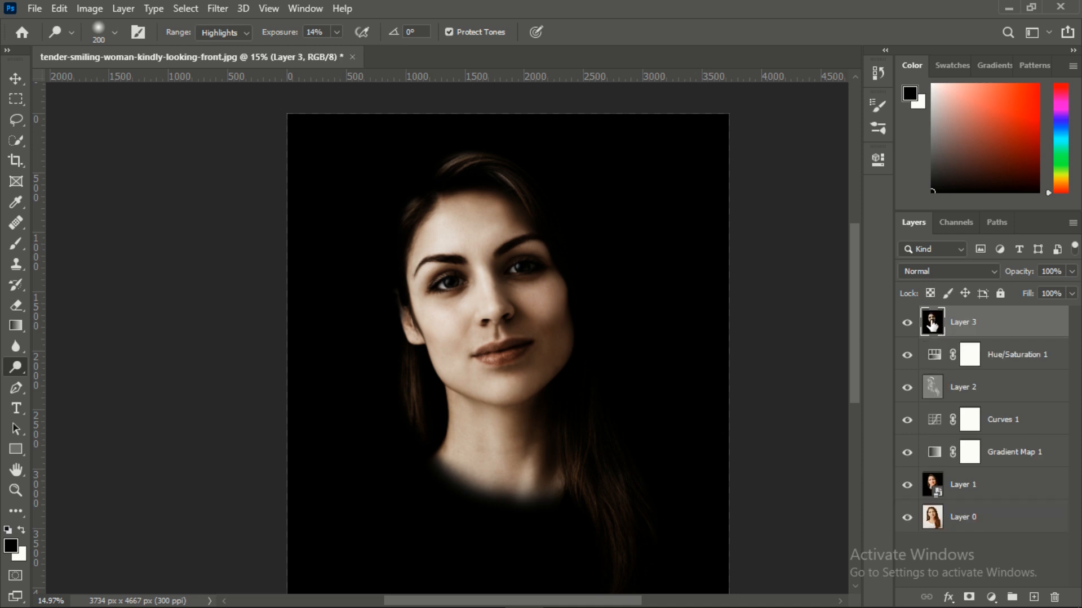
pyautogui.click(1073, 224)
pyautogui.click(995, 337)
# Step: Start the Camera Raw Filter on the stamped layer and set Shadows to +19, Highlights to +10 and Blacks to -24
pyautogui.click(219, 9)
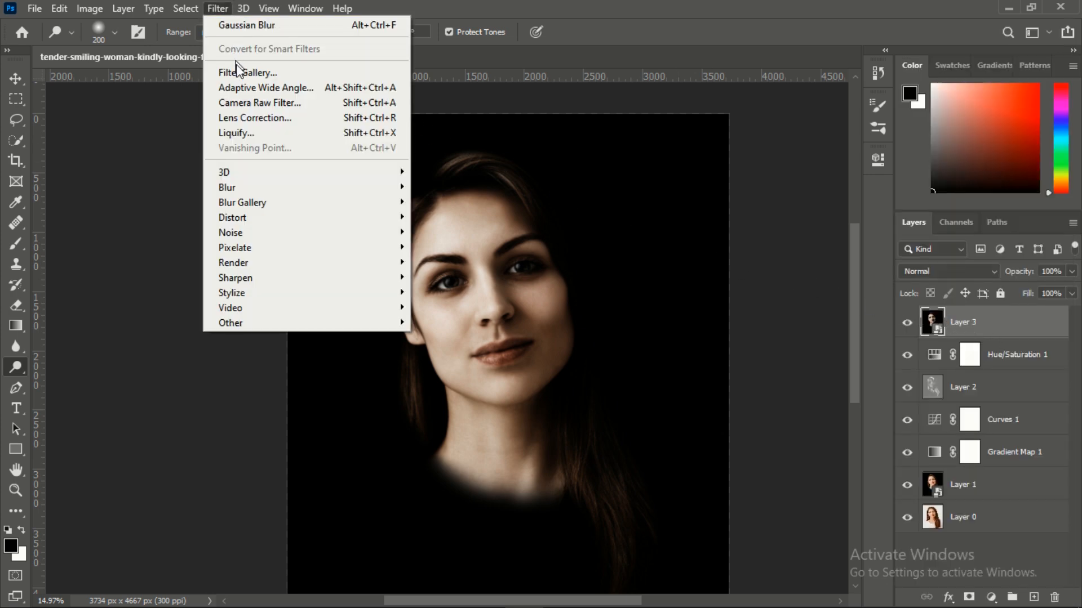
pyautogui.click(244, 104)
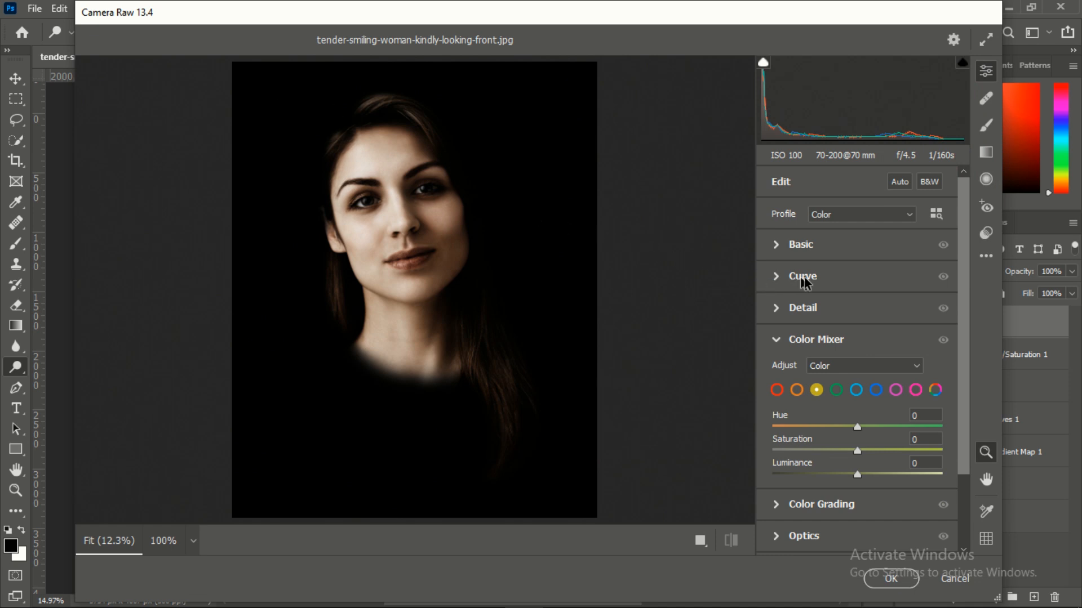
pyautogui.click(780, 339)
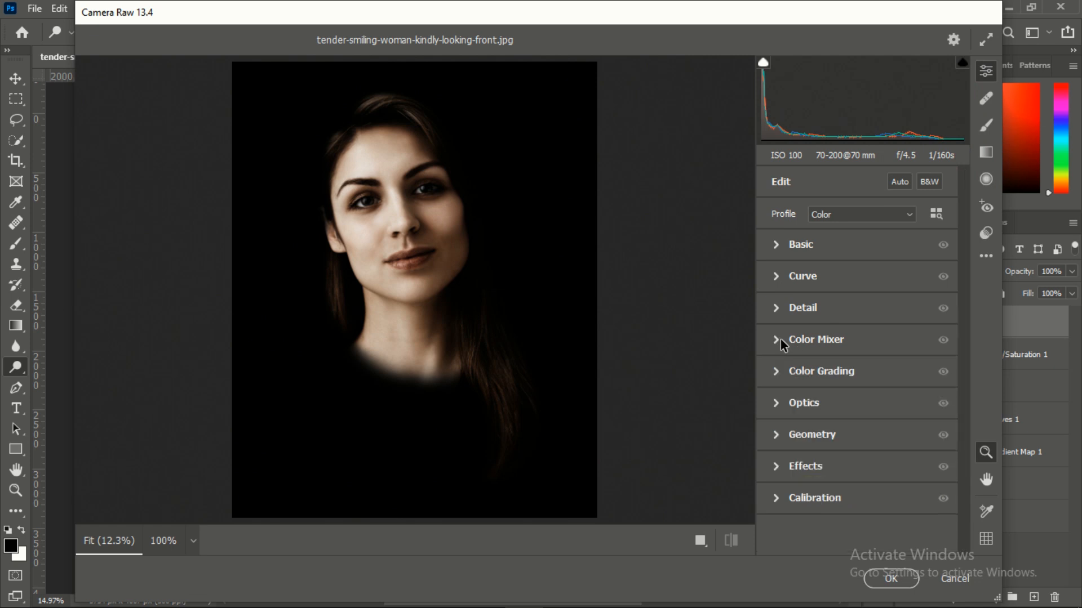
pyautogui.click(776, 249)
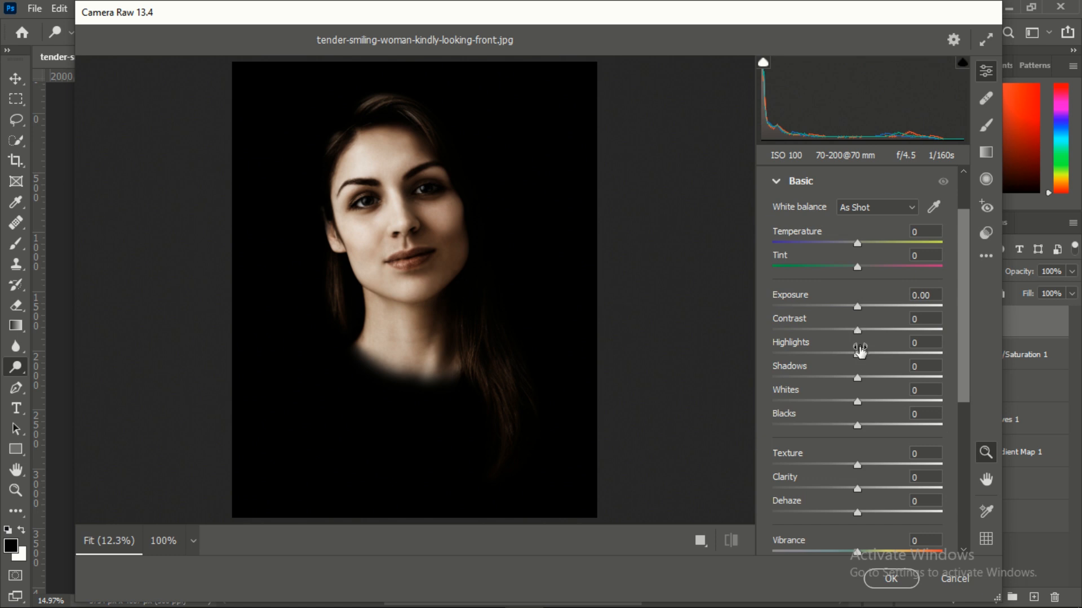
pyautogui.moveTo(858, 379)
pyautogui.mouseDown()
pyautogui.moveTo(905, 381)
pyautogui.moveTo(873, 379)
pyautogui.mouseUp()
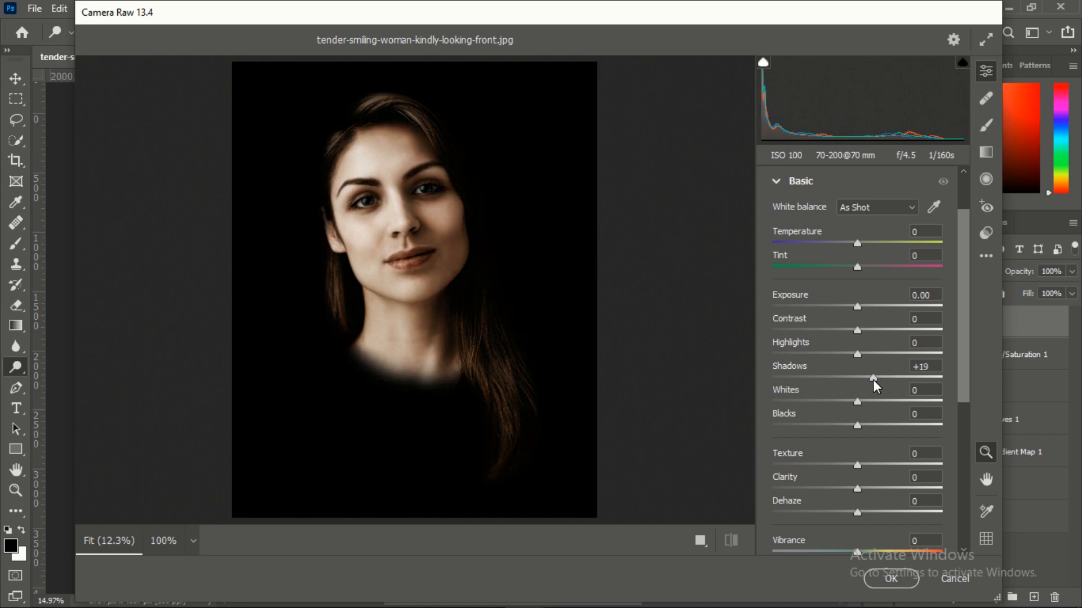
pyautogui.moveTo(857, 355)
pyautogui.mouseDown()
pyautogui.moveTo(904, 355)
pyautogui.moveTo(845, 356)
pyautogui.moveTo(890, 355)
pyautogui.moveTo(862, 356)
pyautogui.moveTo(872, 362)
pyautogui.mouseUp()
pyautogui.moveTo(861, 428); pyautogui.dragTo(839, 425)
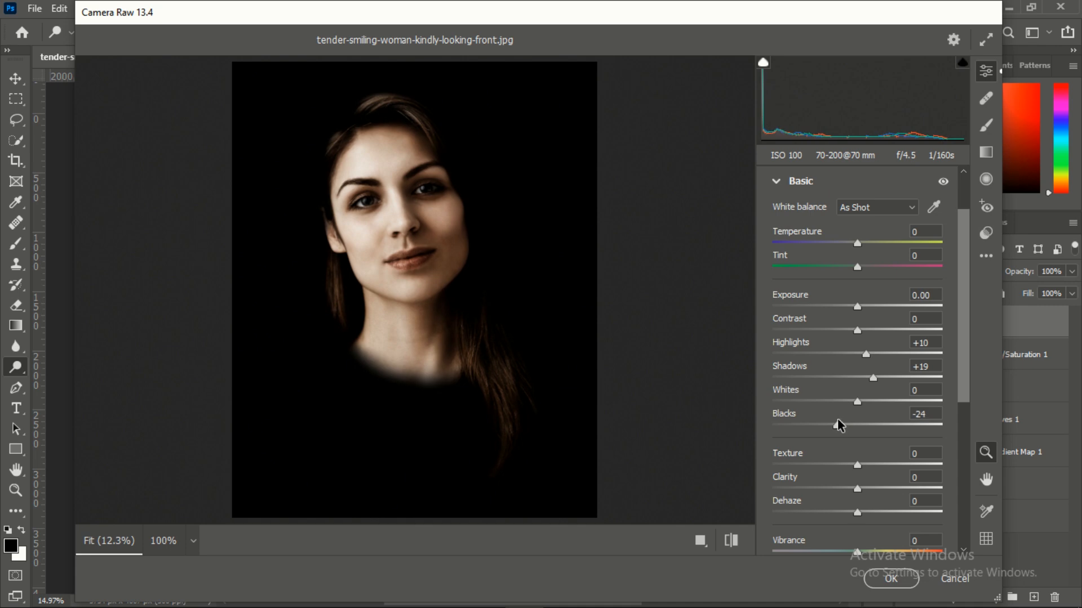
# Step: Set Texture to +11, Clarity to -21 and Dehaze to -32 in the Basic adjustments, checking the skin up close
pyautogui.moveTo(963, 362); pyautogui.dragTo(958, 407)
pyautogui.moveTo(424, 289); pyautogui.dragTo(467, 307)
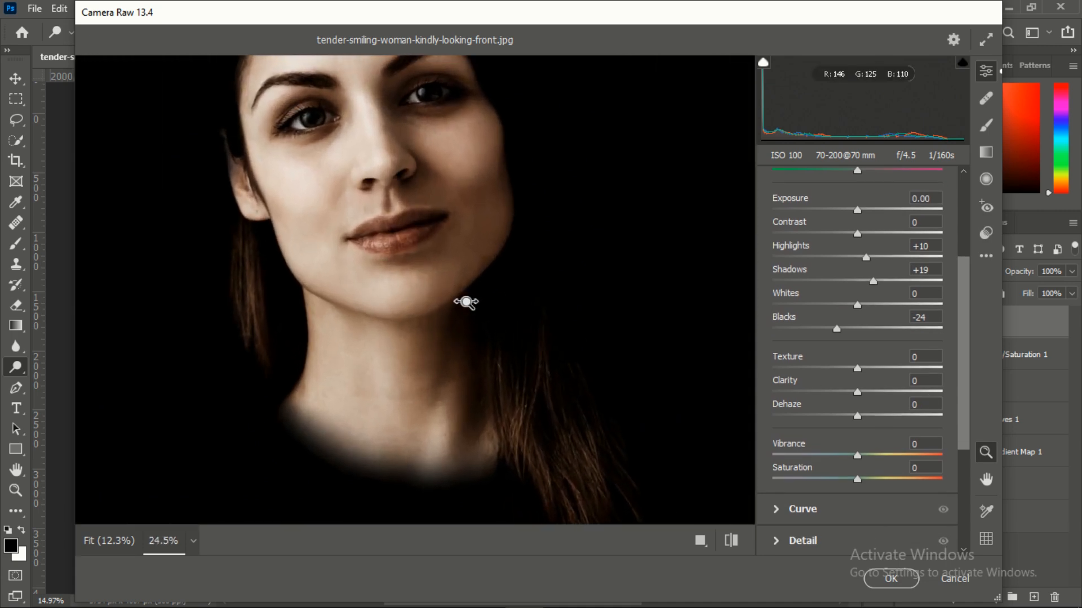
pyautogui.moveTo(425, 411); pyautogui.dragTo(449, 379)
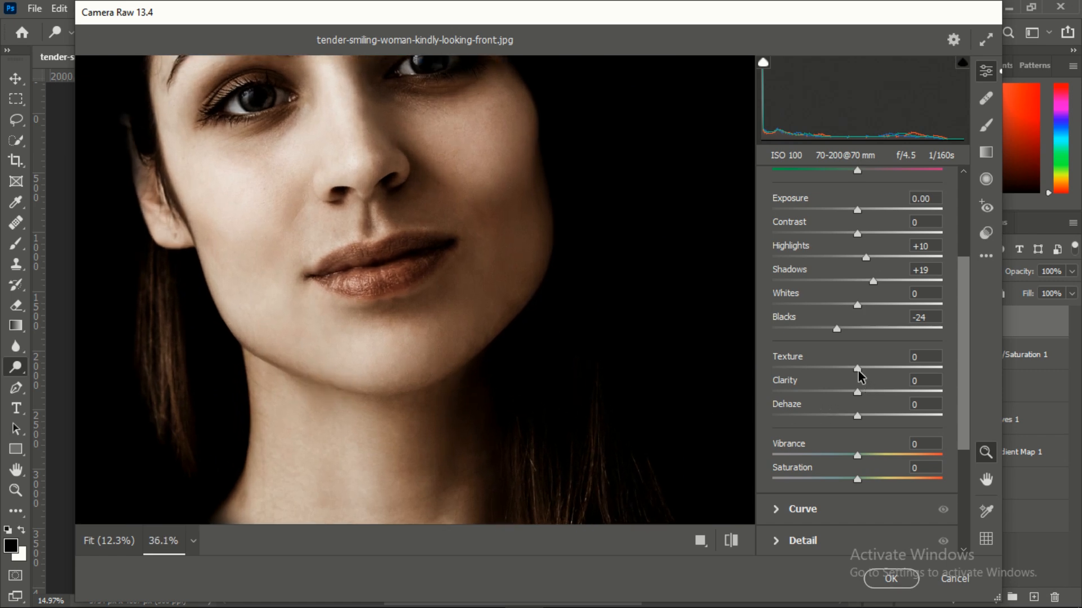
pyautogui.moveTo(857, 367); pyautogui.dragTo(837, 369)
pyautogui.moveTo(856, 393); pyautogui.dragTo(837, 416)
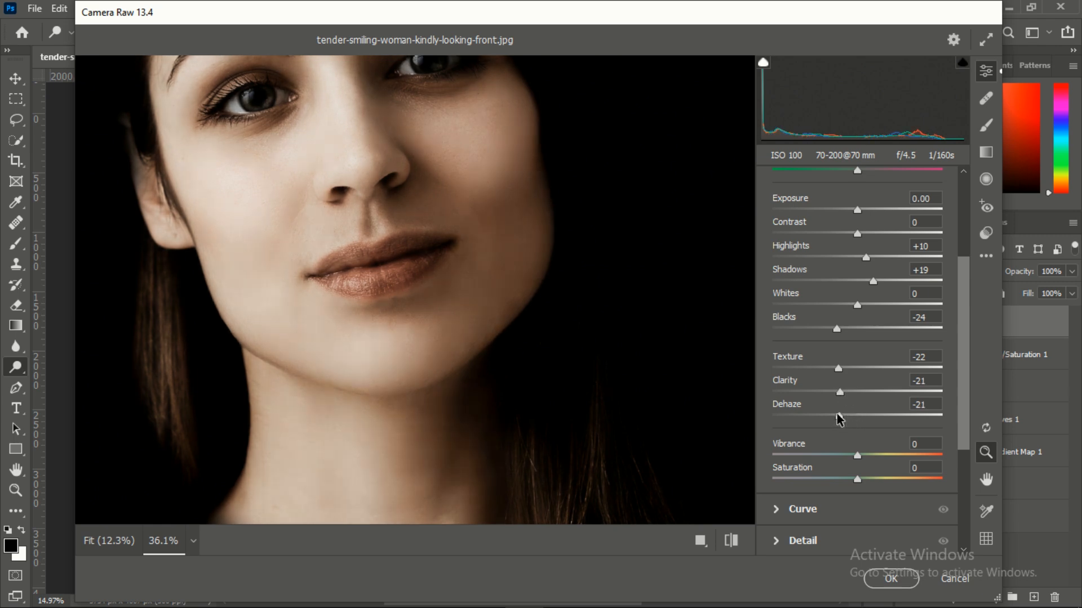
pyautogui.moveTo(838, 416); pyautogui.dragTo(816, 415)
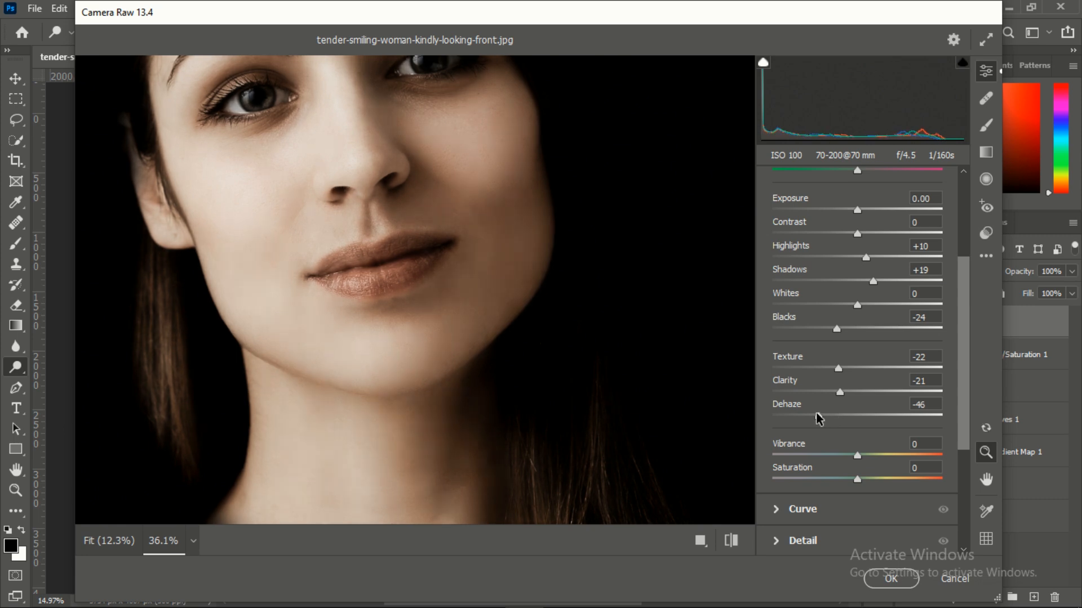
pyautogui.moveTo(820, 415); pyautogui.dragTo(844, 425)
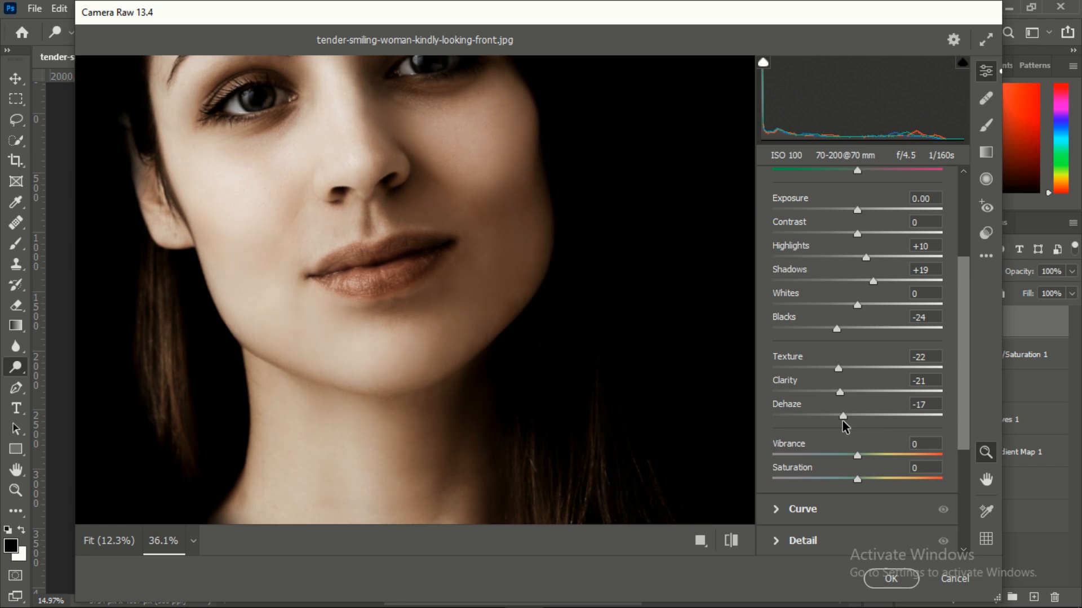
pyautogui.moveTo(845, 425); pyautogui.dragTo(840, 423)
pyautogui.click(857, 370)
pyautogui.moveTo(862, 372); pyautogui.dragTo(868, 375)
pyautogui.moveTo(839, 422); pyautogui.dragTo(803, 418)
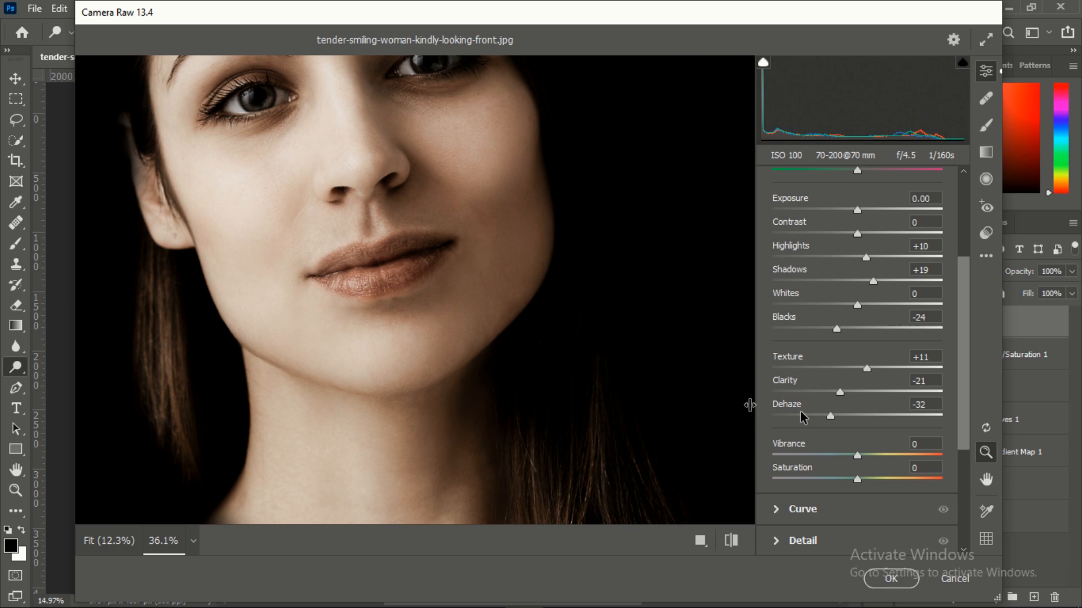
# Step: Set Saturation to +31 and Vibrance to -9 in the Basic adjustments
pyautogui.moveTo(475, 335)
pyautogui.mouseDown()
pyautogui.moveTo(415, 340)
pyautogui.moveTo(473, 352)
pyautogui.mouseUp()
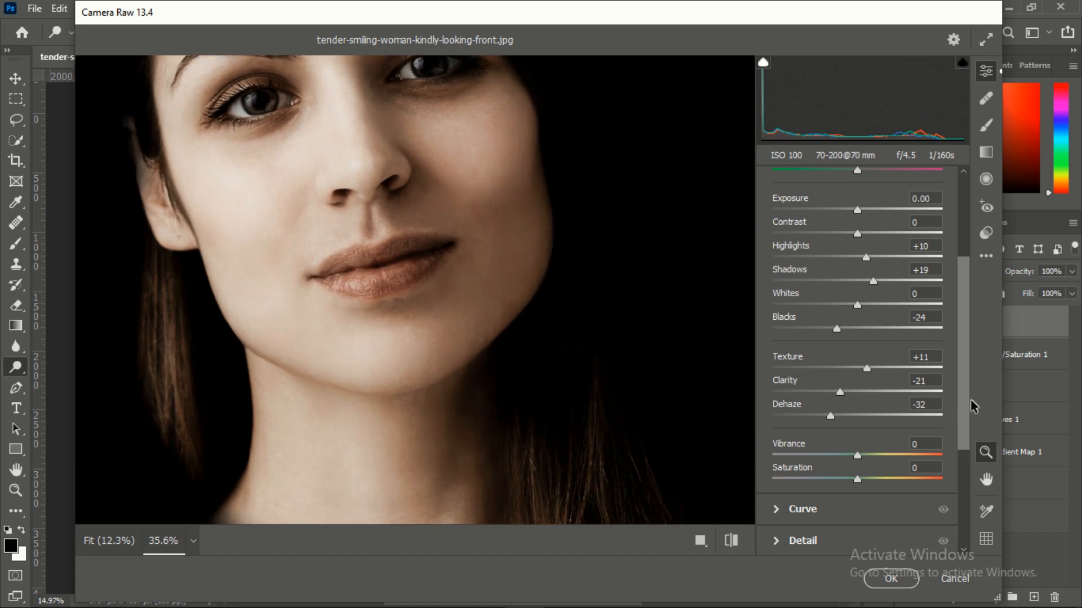
pyautogui.moveTo(969, 415); pyautogui.dragTo(974, 447)
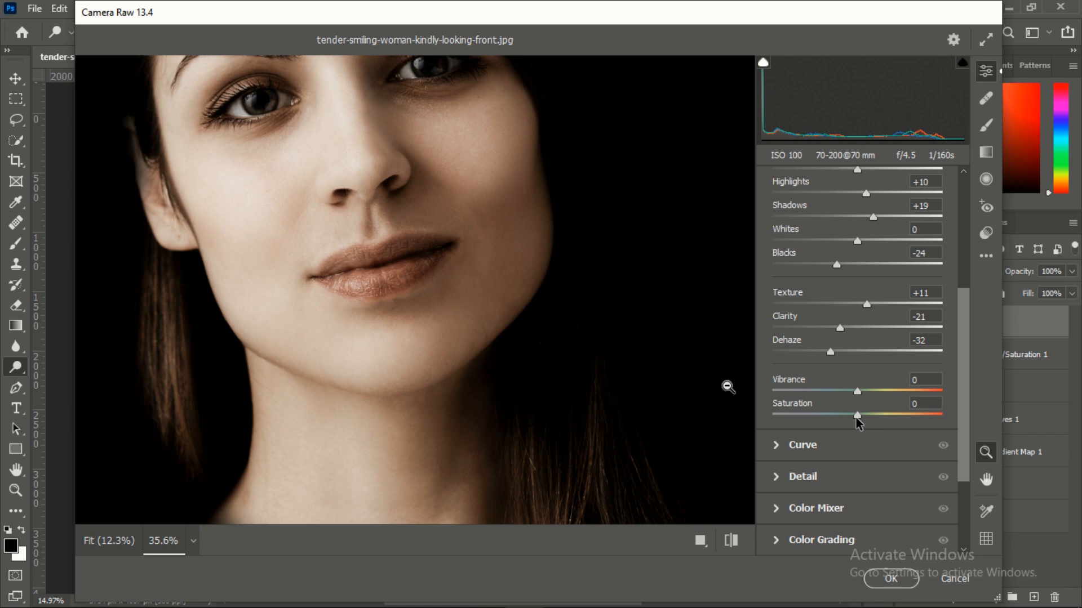
pyautogui.moveTo(458, 302); pyautogui.dragTo(412, 313)
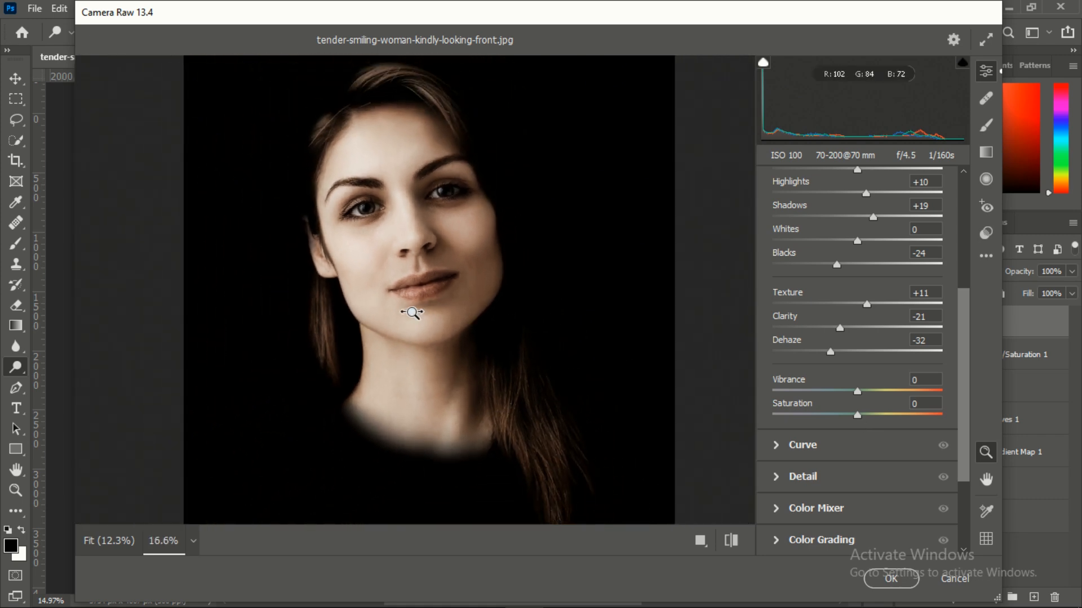
pyautogui.moveTo(859, 420); pyautogui.dragTo(886, 419)
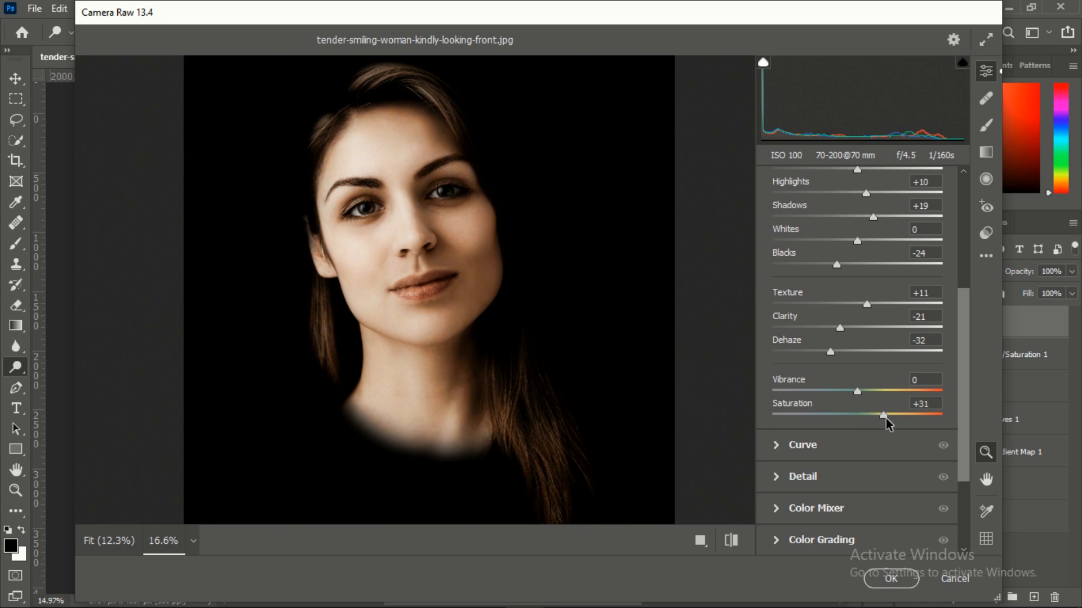
pyautogui.moveTo(855, 391); pyautogui.dragTo(836, 395)
pyautogui.moveTo(838, 394); pyautogui.dragTo(853, 396)
# Step: Increase the saturation of the reds and shift their hue toward pink in the Color Mixer
pyautogui.moveTo(963, 378); pyautogui.dragTo(963, 452)
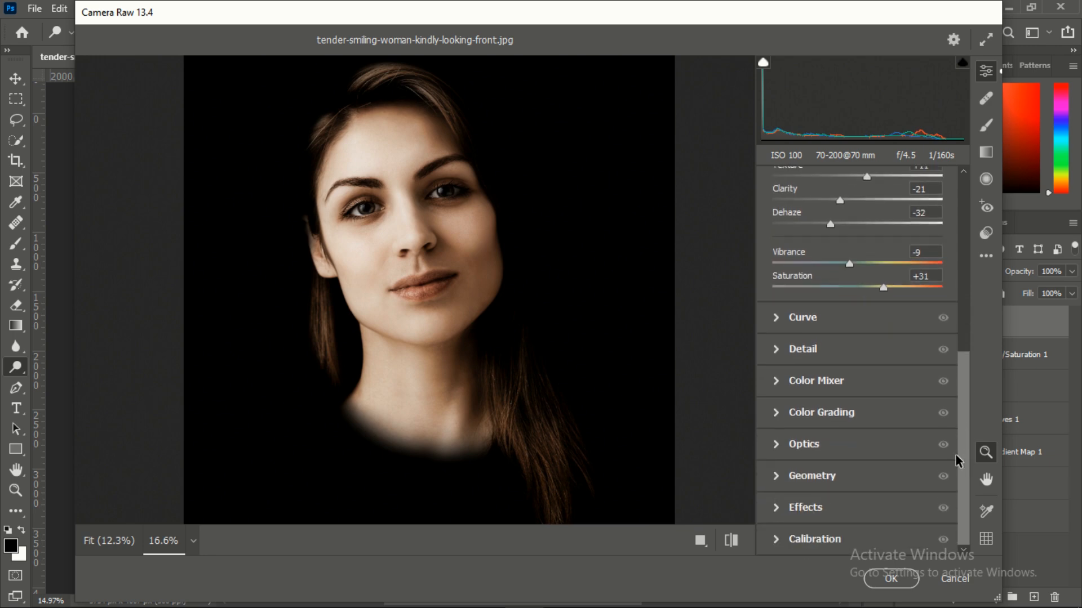
pyautogui.click(776, 382)
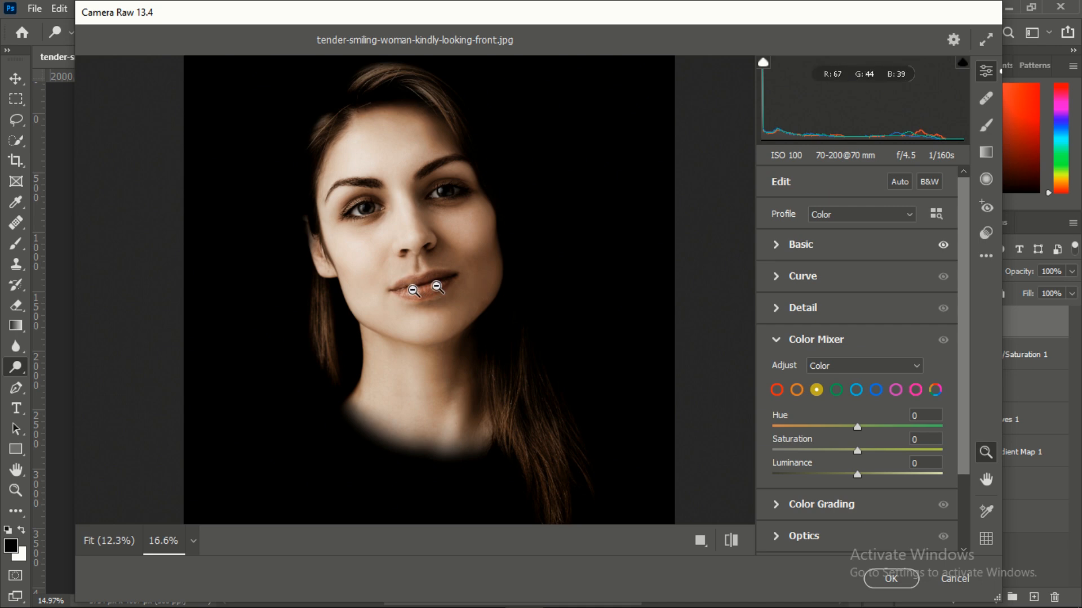
pyautogui.click(777, 390)
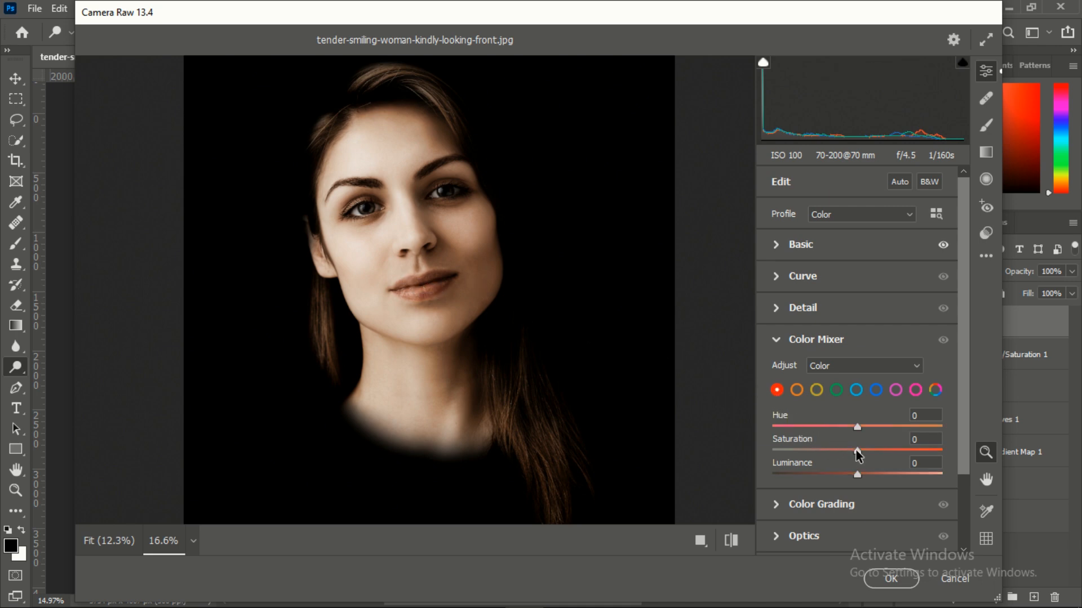
pyautogui.moveTo(856, 450); pyautogui.dragTo(859, 452)
pyautogui.moveTo(917, 455); pyautogui.dragTo(927, 455)
pyautogui.moveTo(924, 454); pyautogui.dragTo(899, 454)
pyautogui.moveTo(858, 432); pyautogui.dragTo(834, 432)
pyautogui.moveTo(834, 432); pyautogui.dragTo(831, 433)
# Step: Set the oranges' luminance to -22 and raise their saturation in the Color Mixer
pyautogui.click(796, 390)
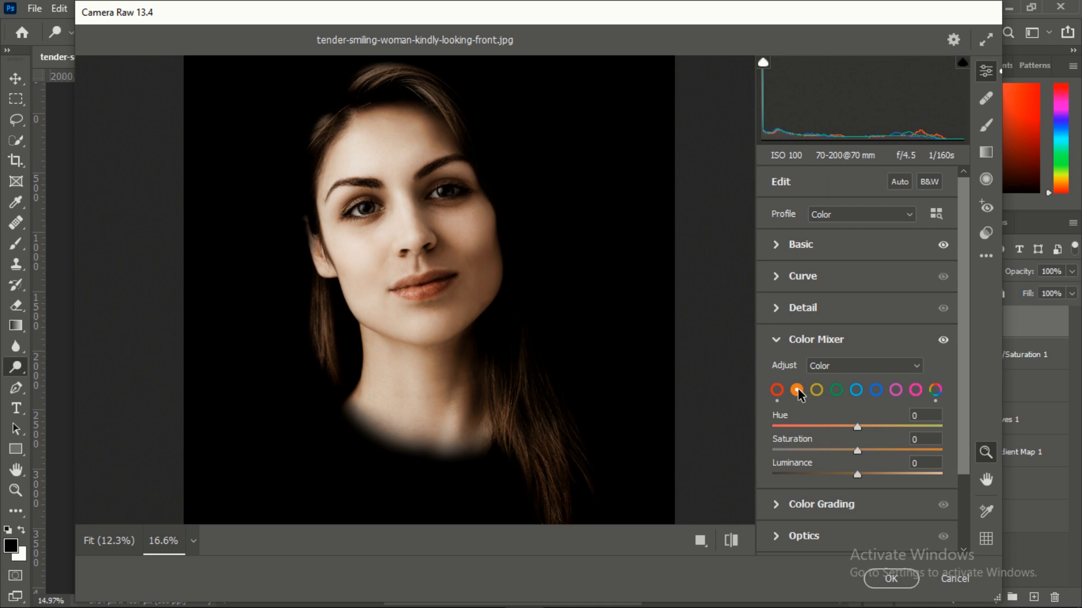
pyautogui.moveTo(856, 474); pyautogui.dragTo(837, 471)
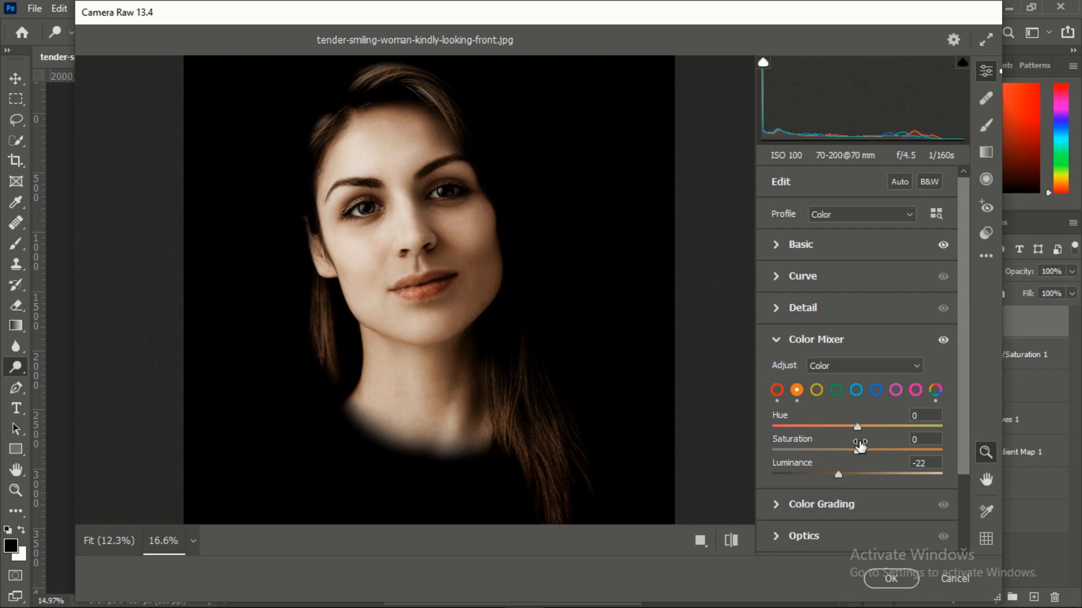
pyautogui.moveTo(862, 451); pyautogui.dragTo(884, 451)
# Step: Shift the hue of the yellows slightly toward orange in the Color Mixer
pyautogui.click(821, 394)
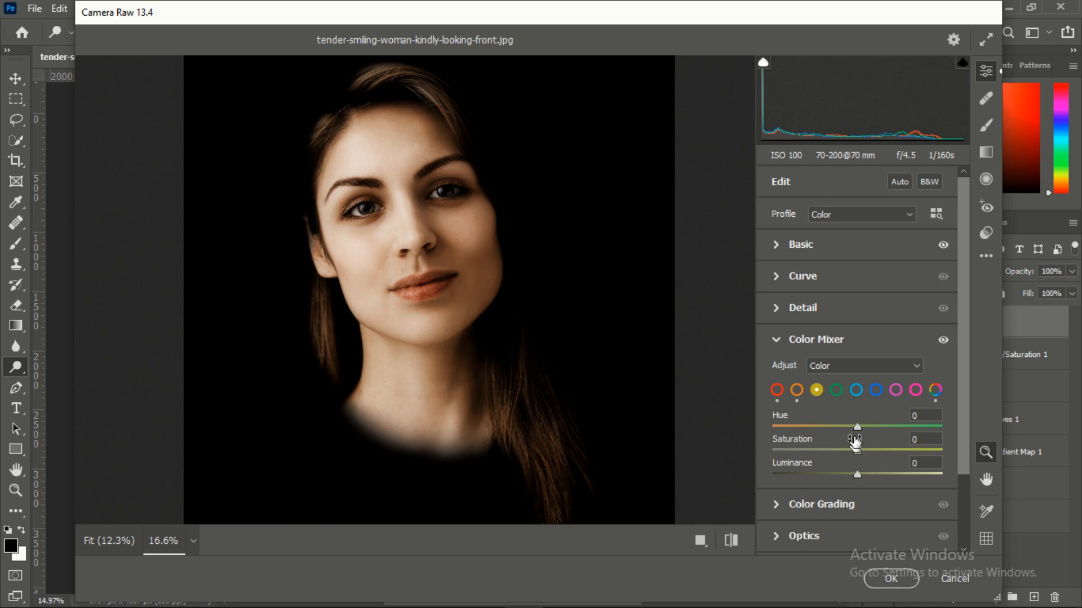
pyautogui.moveTo(856, 427); pyautogui.dragTo(841, 427)
pyautogui.moveTo(843, 430); pyautogui.dragTo(841, 430)
# Step: Raise Contrast moderately and lower Highlights in the Basic adjustments, applying the Camera Raw Filter to the stamped layer
pyautogui.click(782, 248)
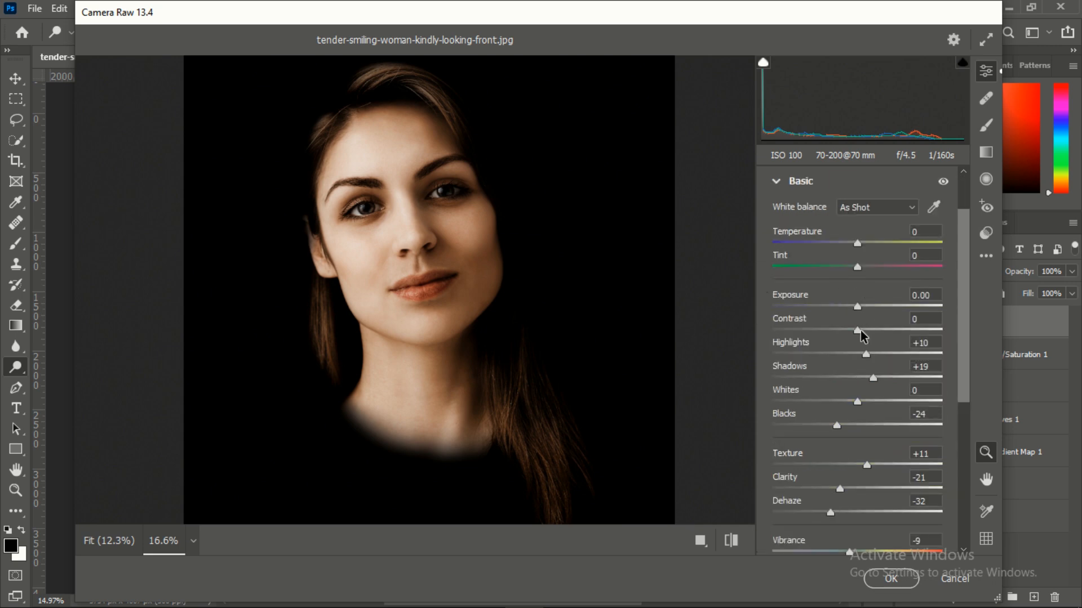
pyautogui.moveTo(859, 335); pyautogui.dragTo(881, 337)
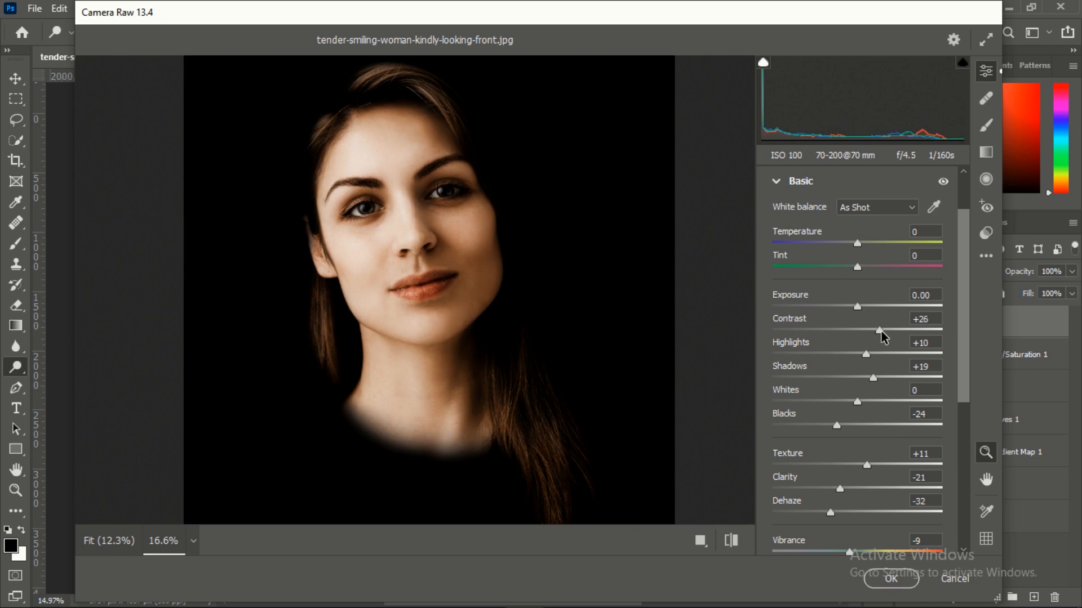
pyautogui.moveTo(881, 330); pyautogui.dragTo(877, 331)
pyautogui.moveTo(866, 359); pyautogui.dragTo(853, 359)
pyautogui.click(891, 578)
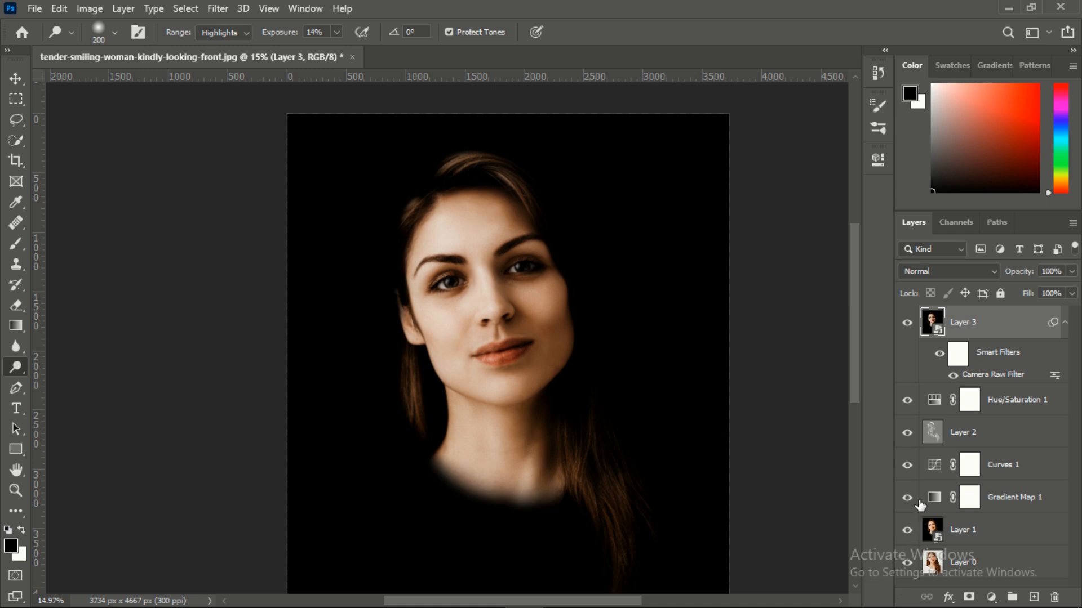
# Step: Group the layers from Hue/Saturation 1 down to Layer 1 and hide the group
pyautogui.click(1064, 323)
pyautogui.click(1008, 359)
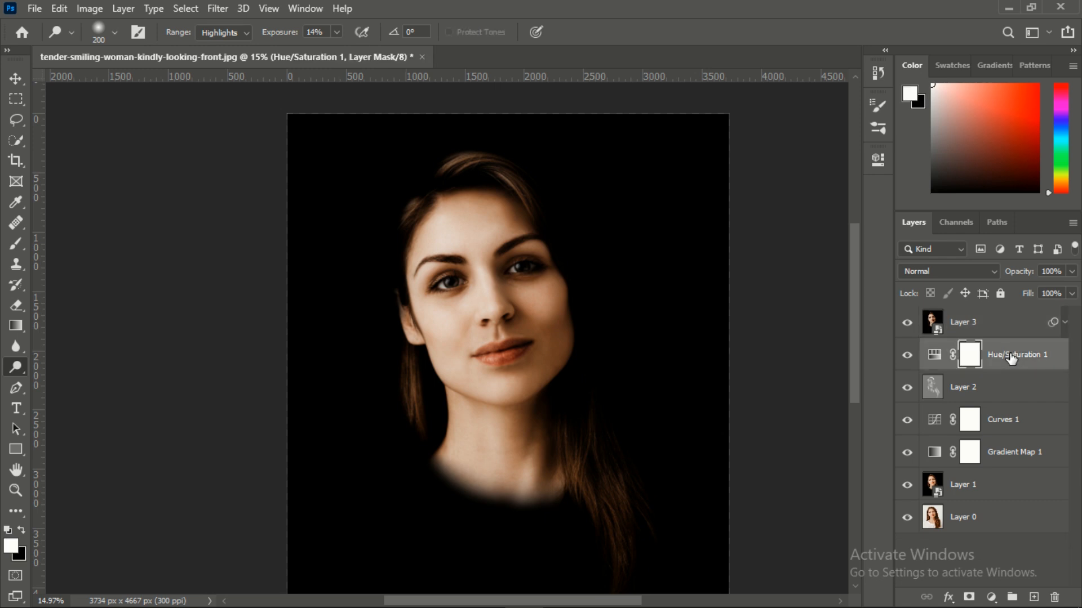
pyautogui.press('x')
pyautogui.keyDown('shift'); pyautogui.click(1025, 487); pyautogui.keyUp('shift')
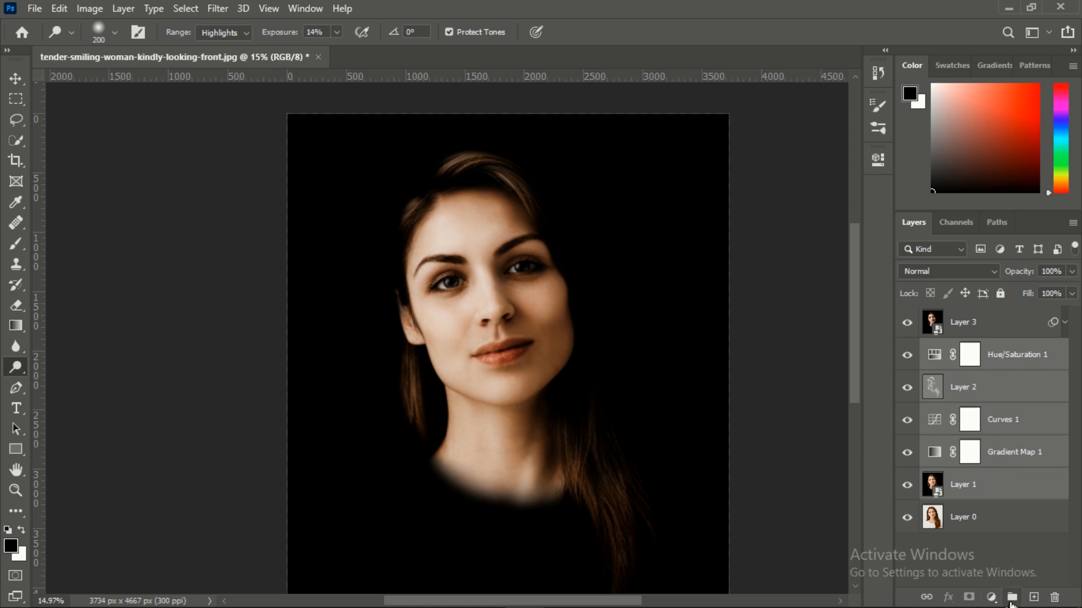
pyautogui.click(1011, 597)
pyautogui.click(908, 350)
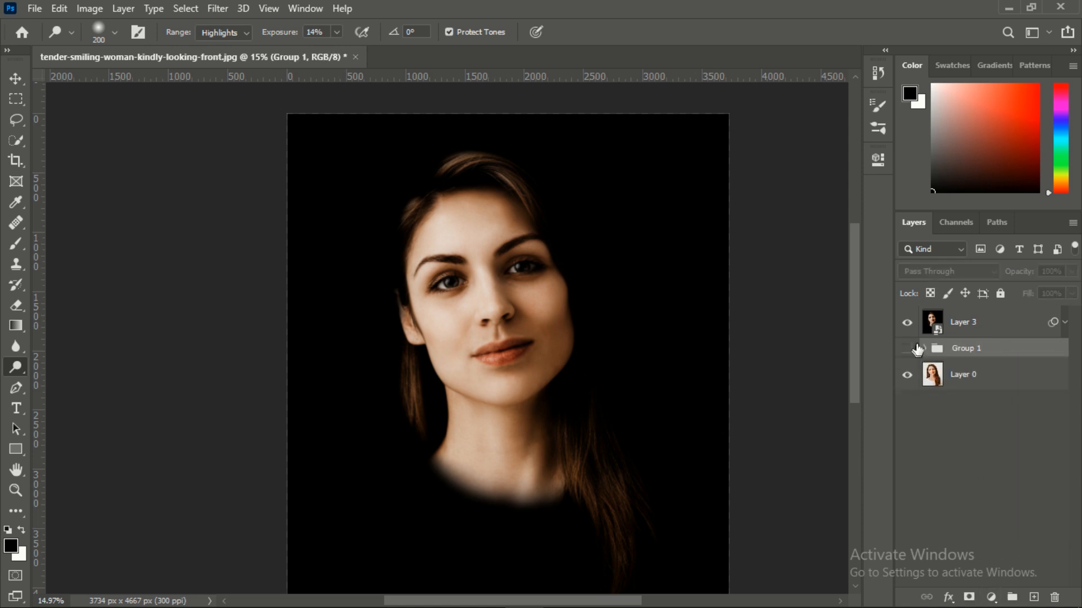
# Step: Compare the original photo with the finished edit by switching Layer 3's visibility off and on
pyautogui.click(908, 324)
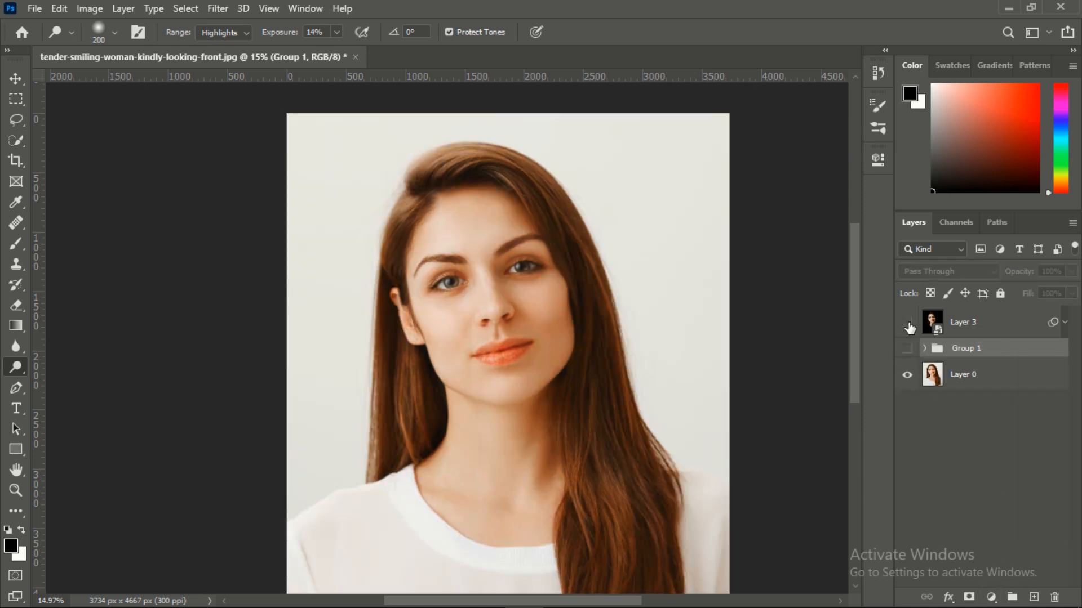
pyautogui.click(908, 325)
pyautogui.click(908, 325)
pyautogui.click(908, 325)
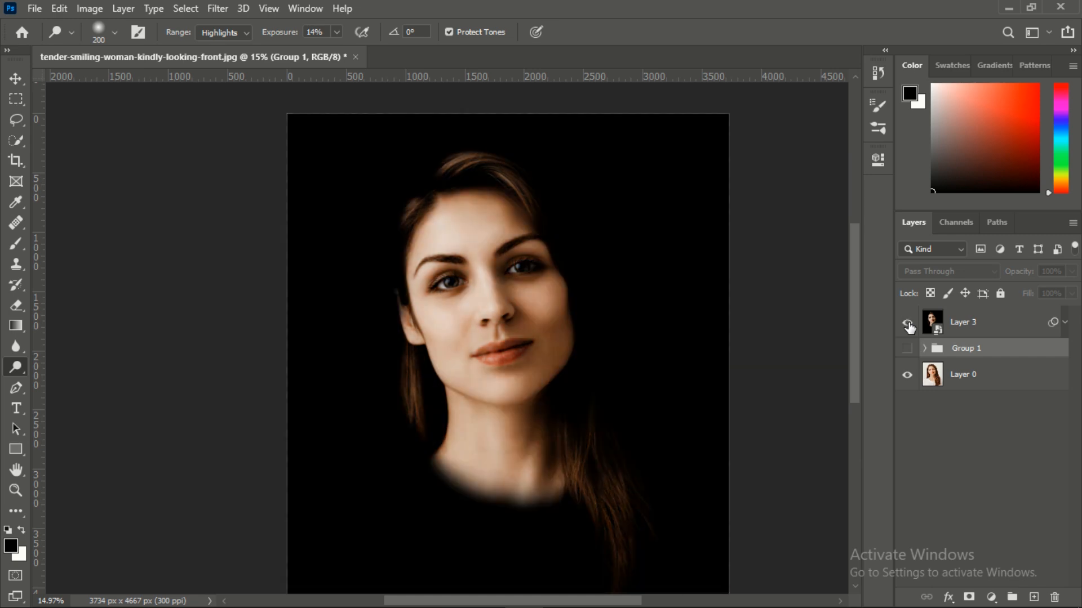
# Step: Fit the whole portrait on screen and deselect all layers with the Move tool
pyautogui.doubleClick(16, 473)
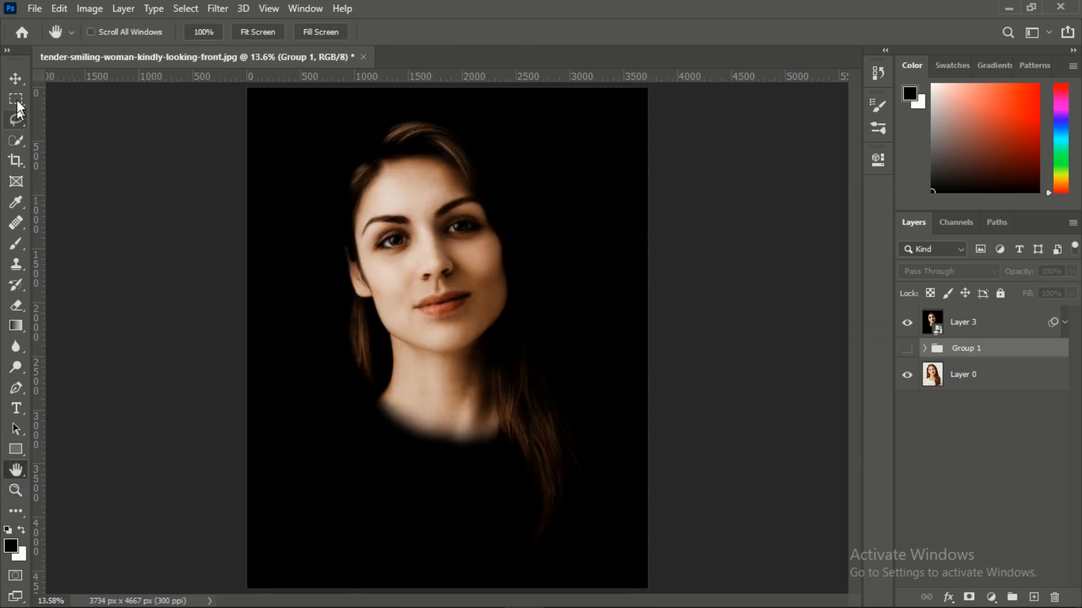
pyautogui.click(17, 79)
pyautogui.click(764, 264)
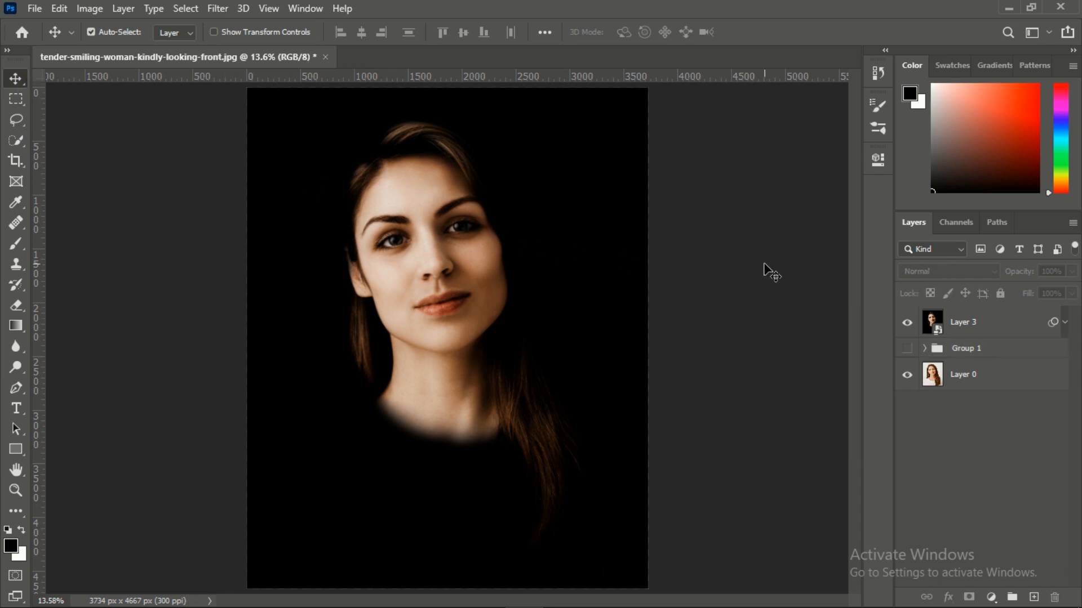